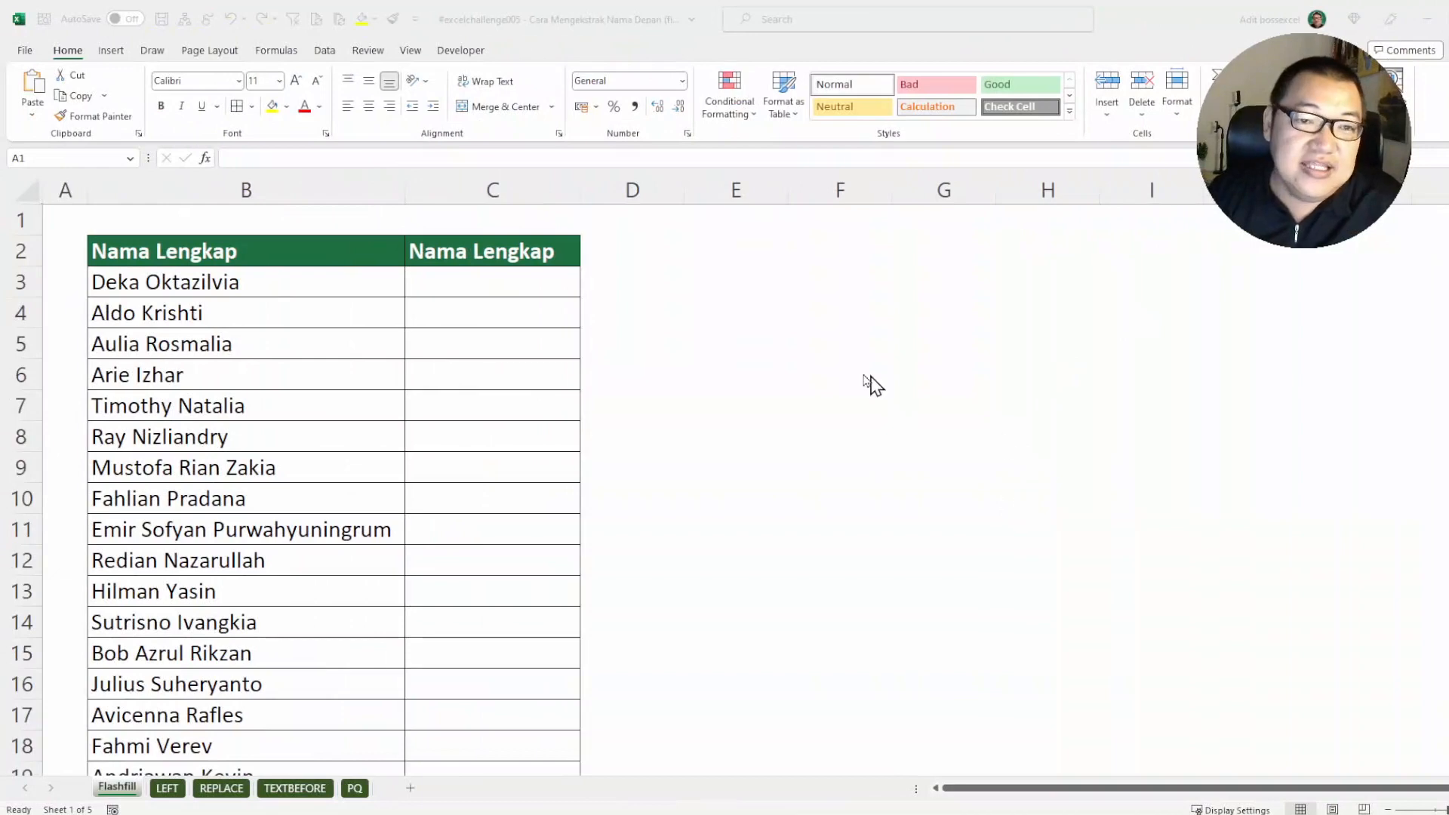
Enter only the first name of the person in B3 into cell C3 as the pattern example.
left_click(272, 296)
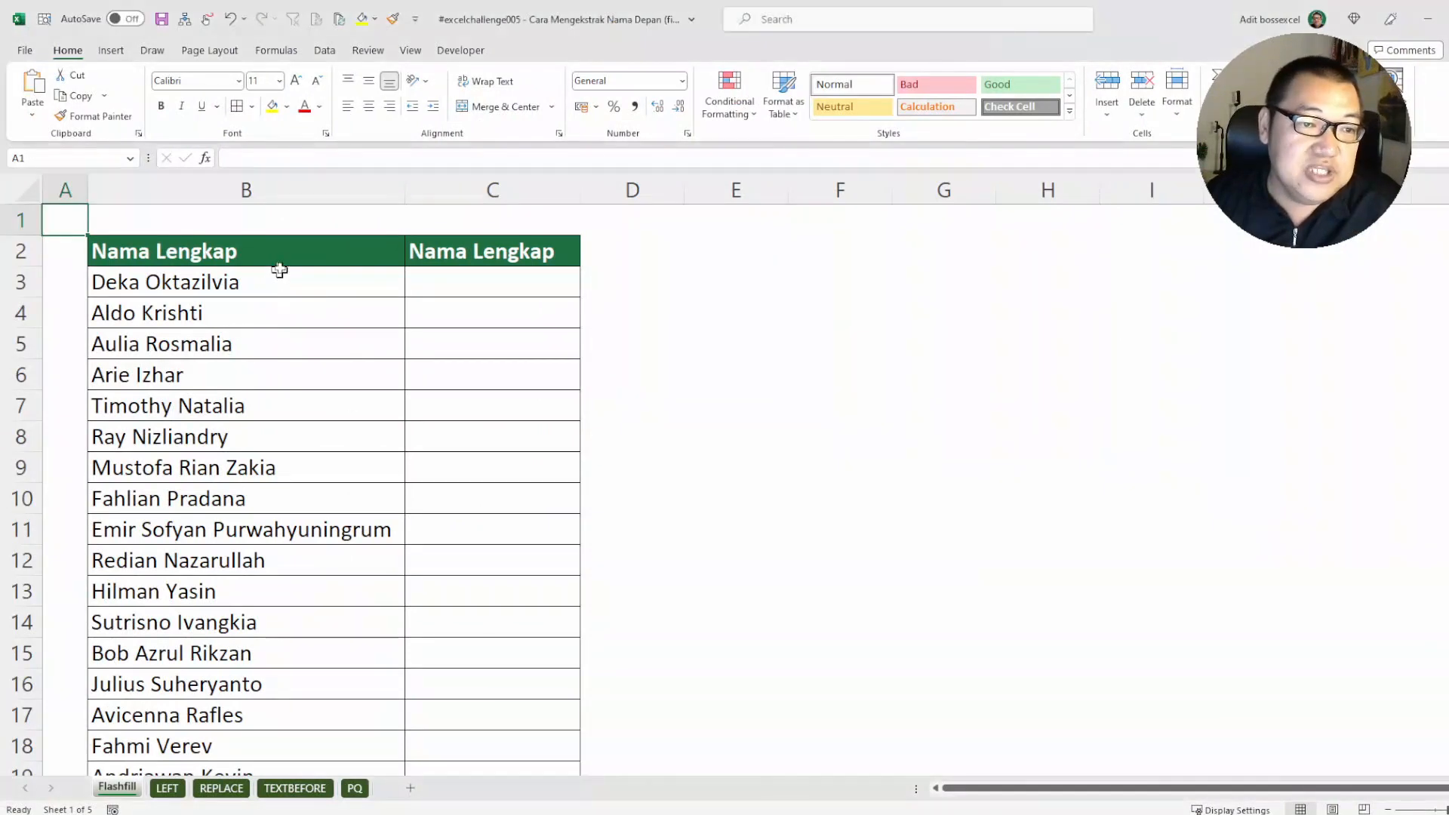
left_click_drag(280, 281, 309, 653)
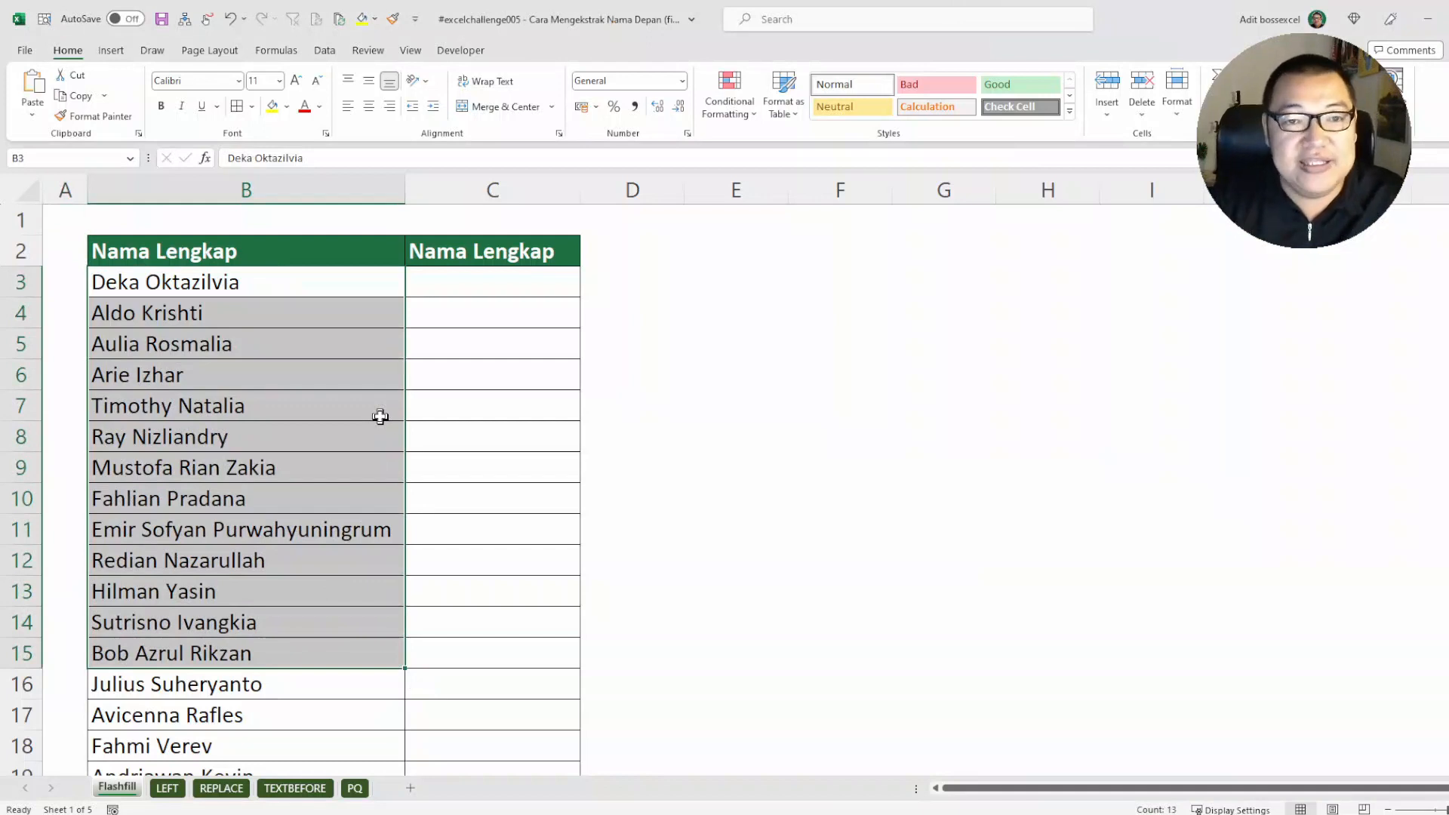
left_click(541, 286)
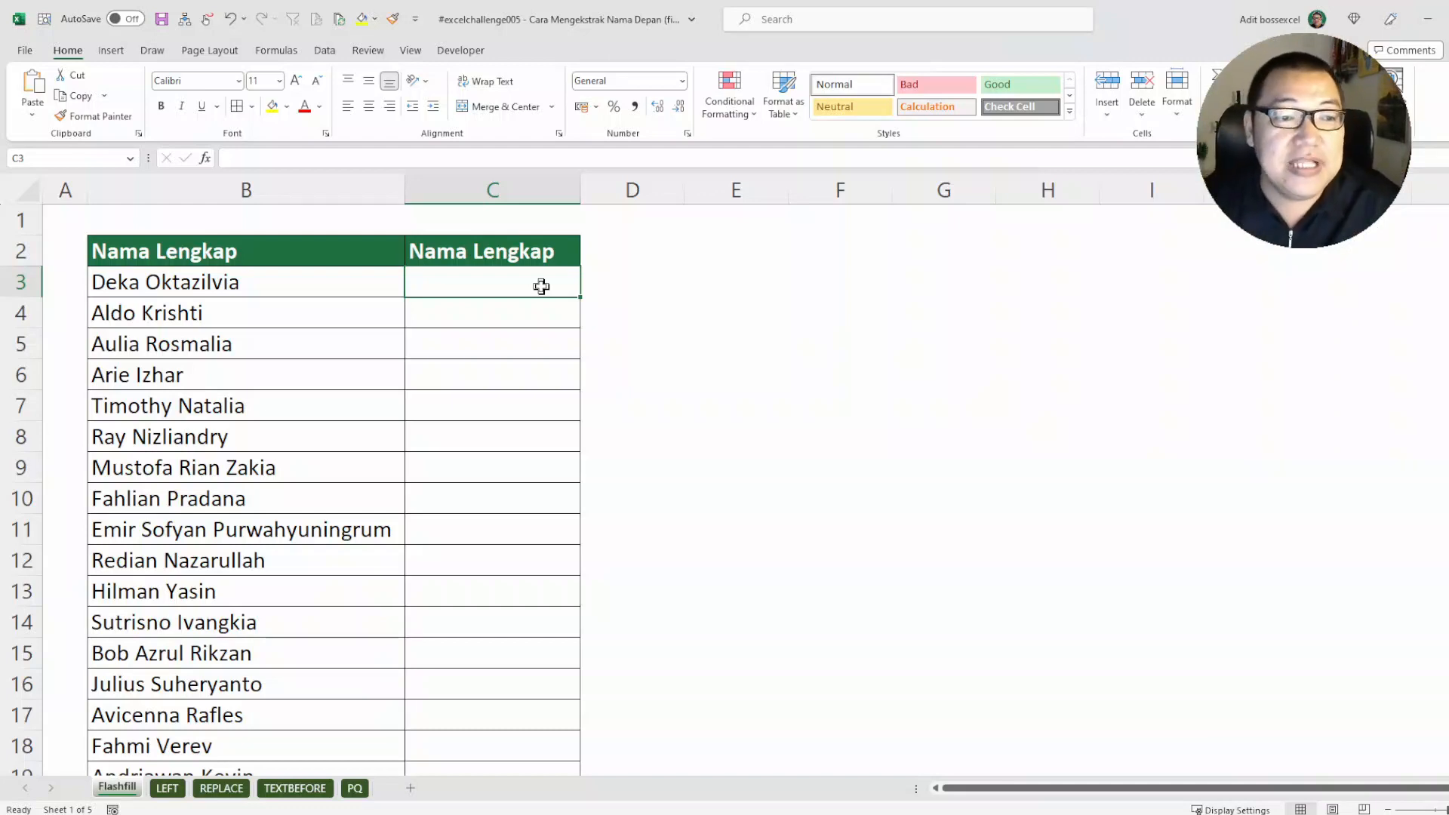
type("D")
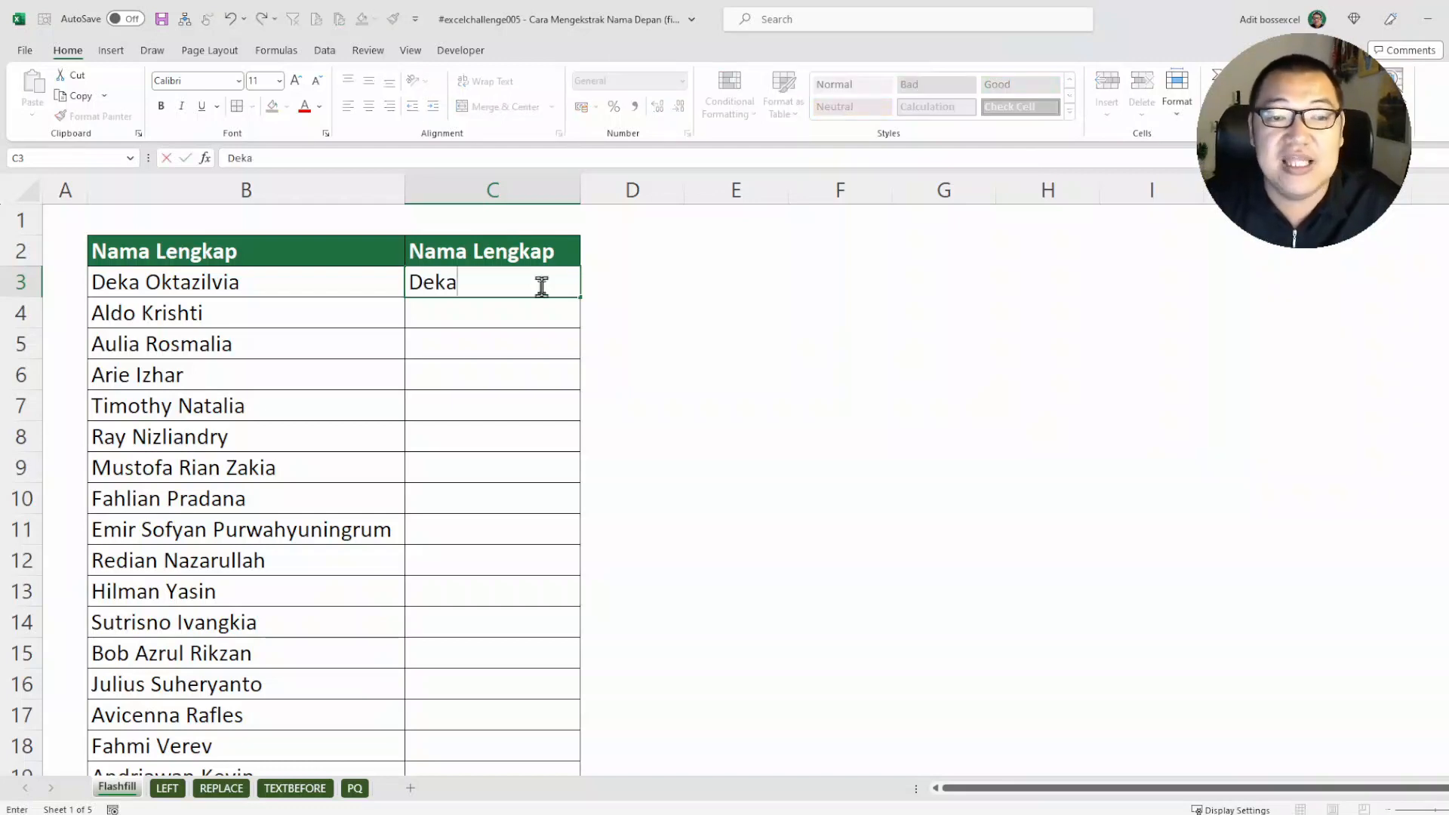
type("eka")
key("Return")
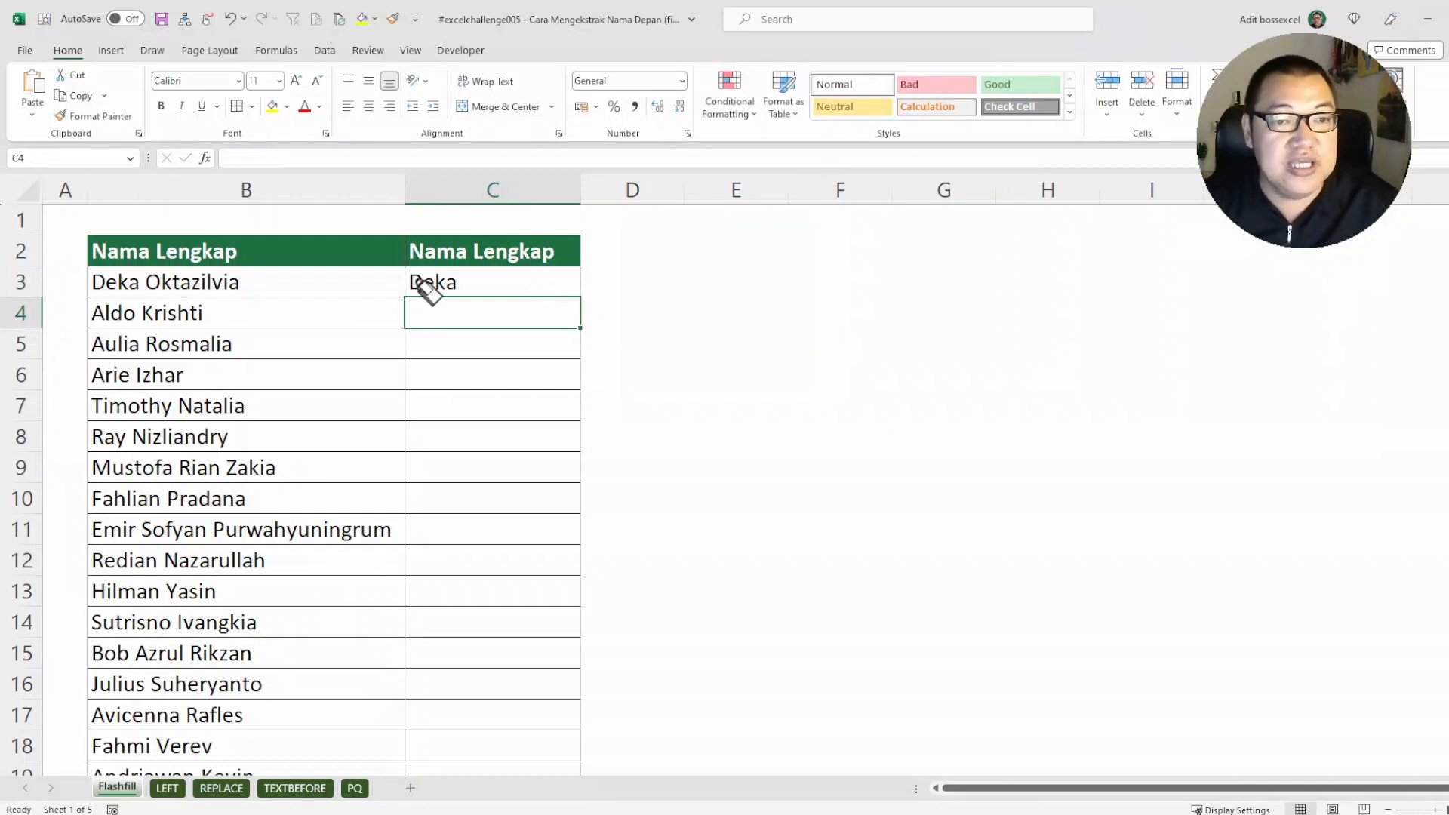
left_click_drag(439, 278, 434, 298)
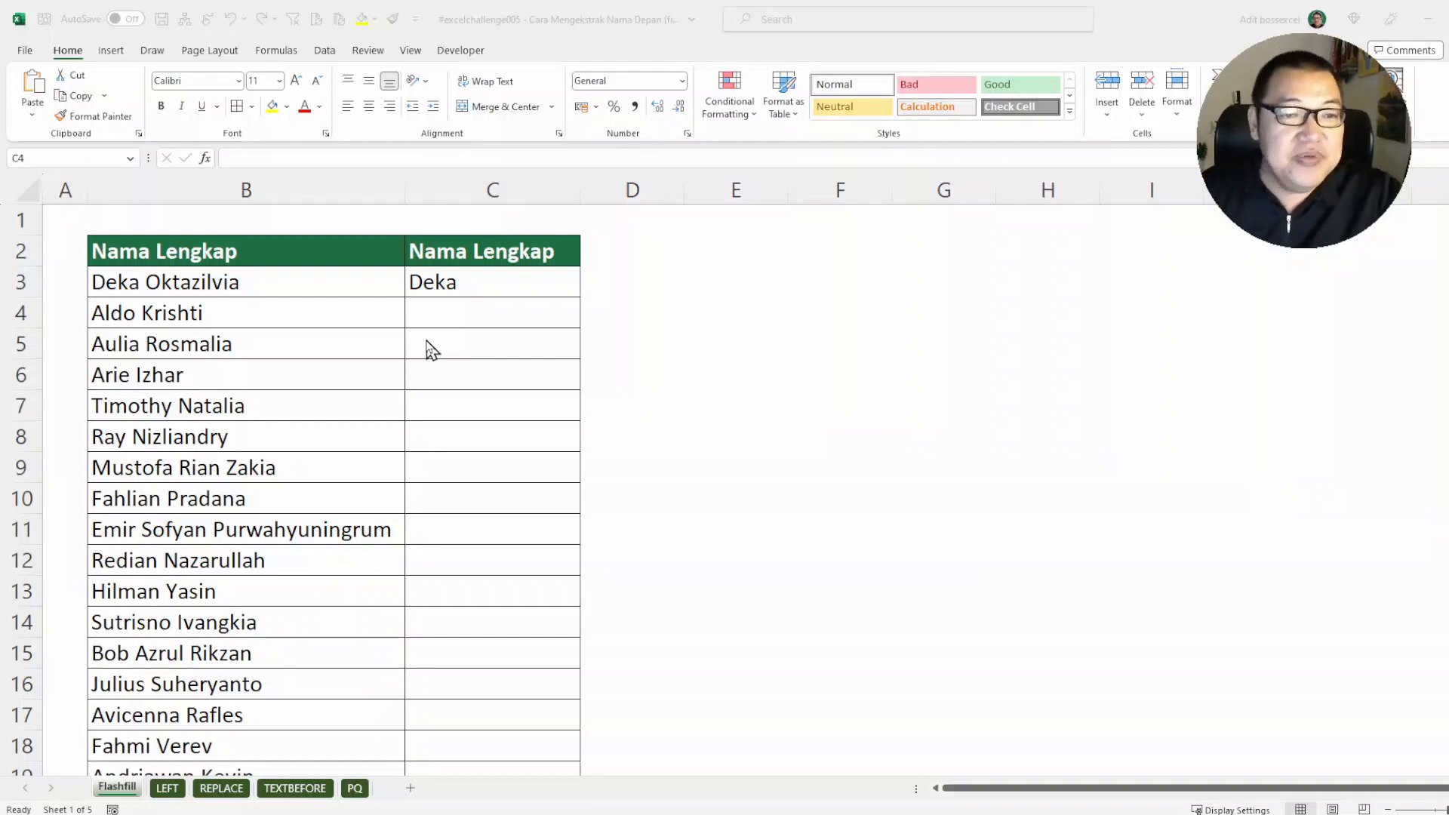
Flash Fill the remaining first names in column C, starting from cell C4.
left_click(505, 316)
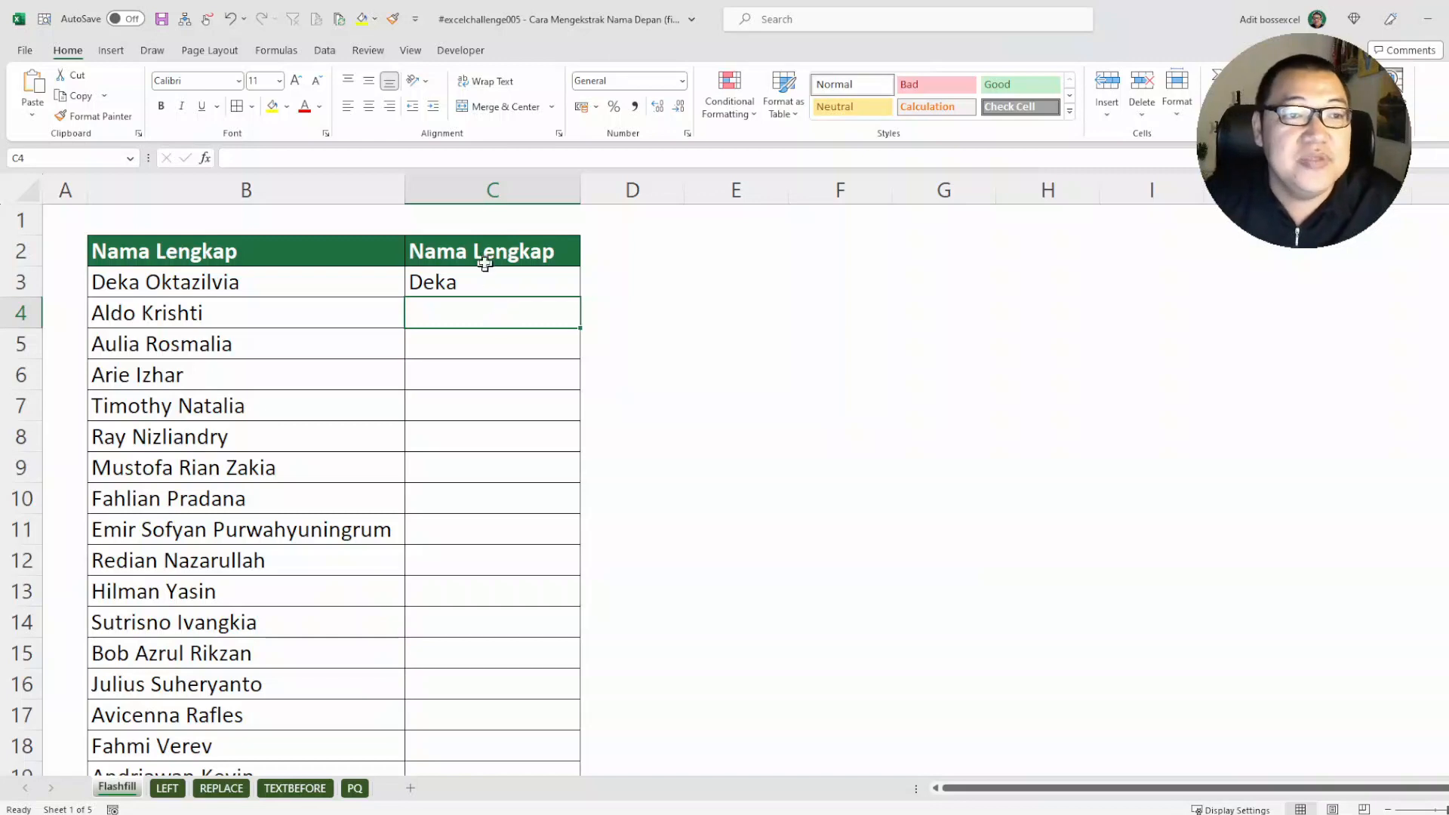
left_click(324, 53)
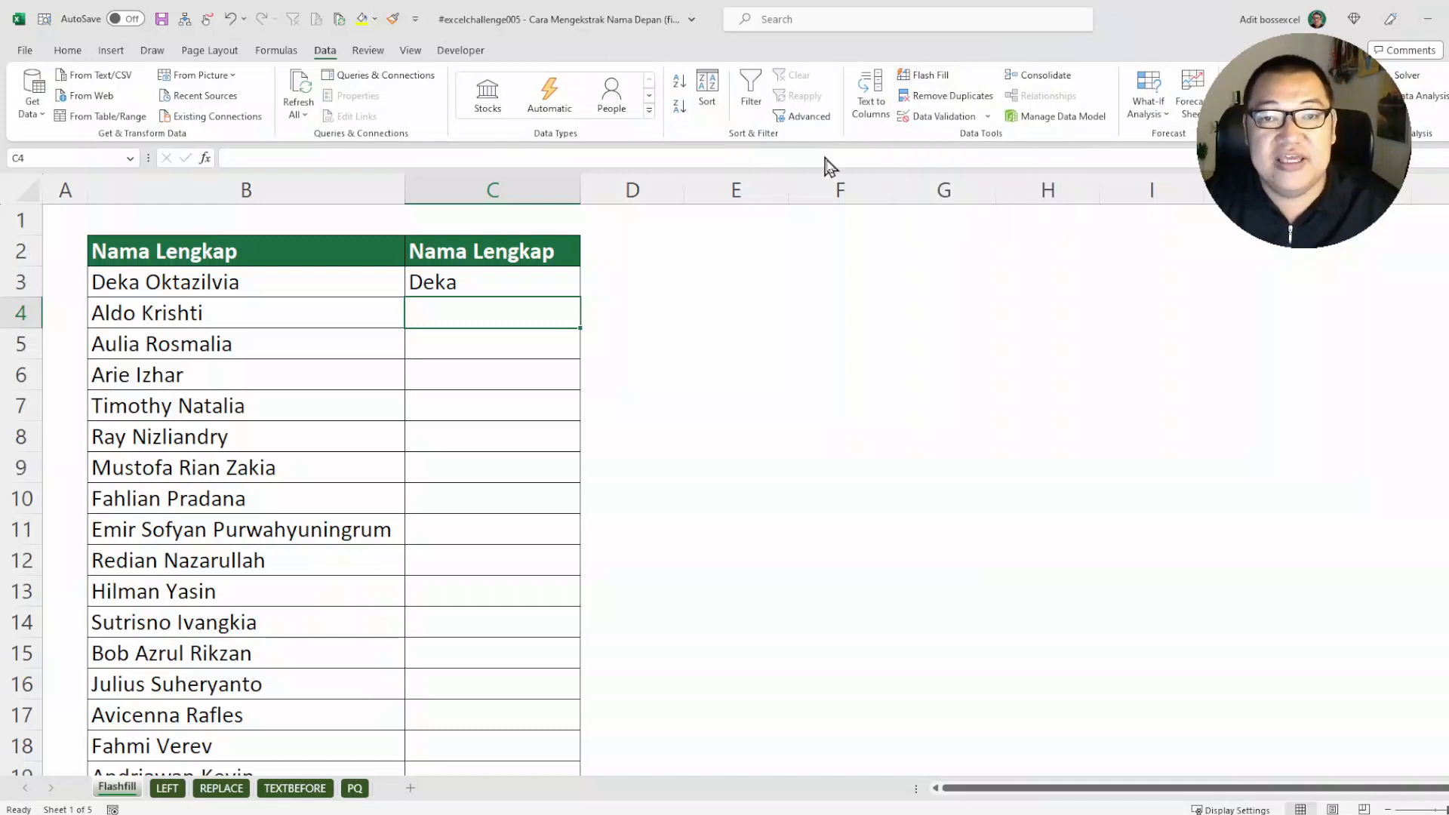
left_click_drag(847, 213, 920, 82)
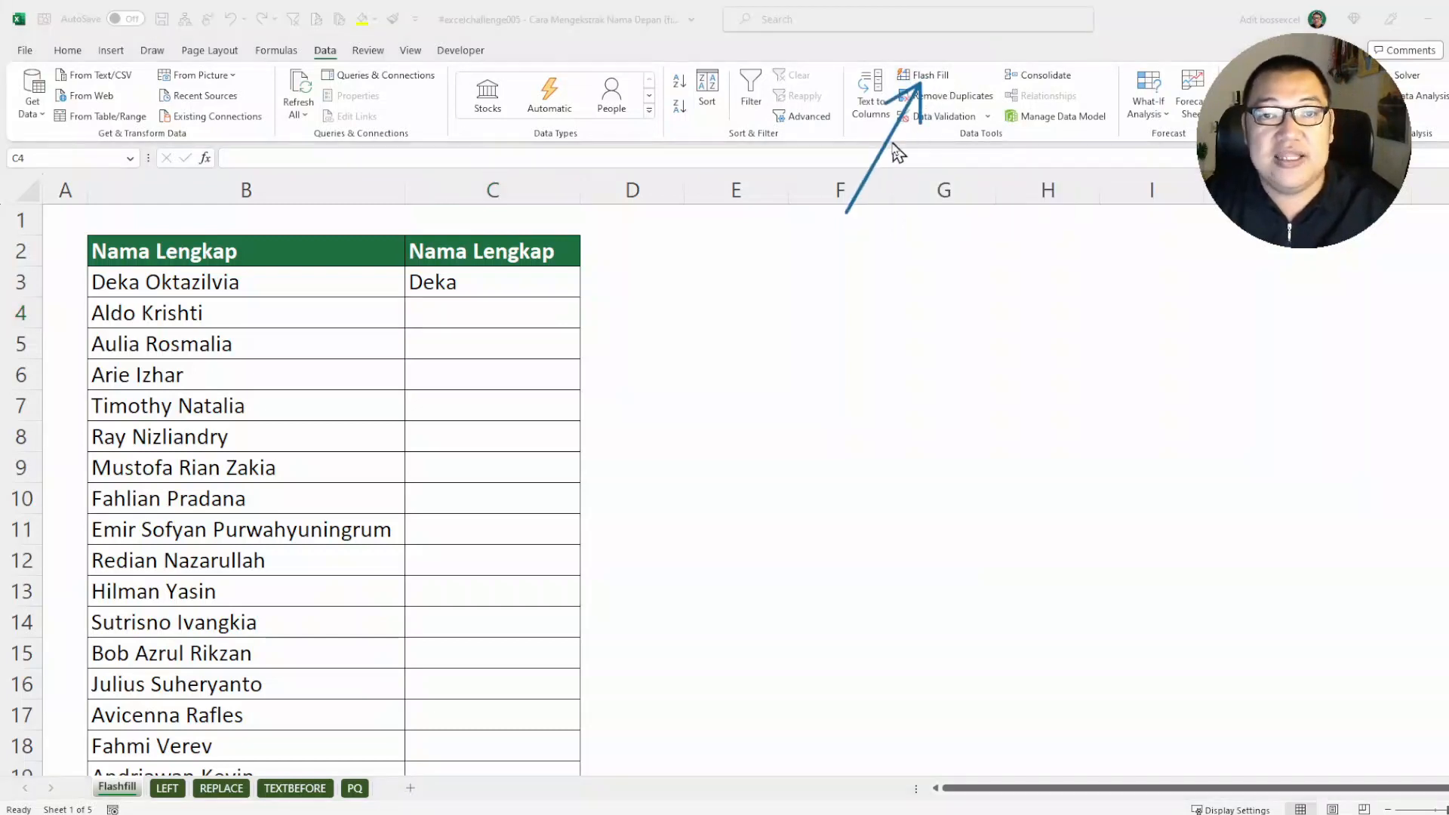
key("Escape")
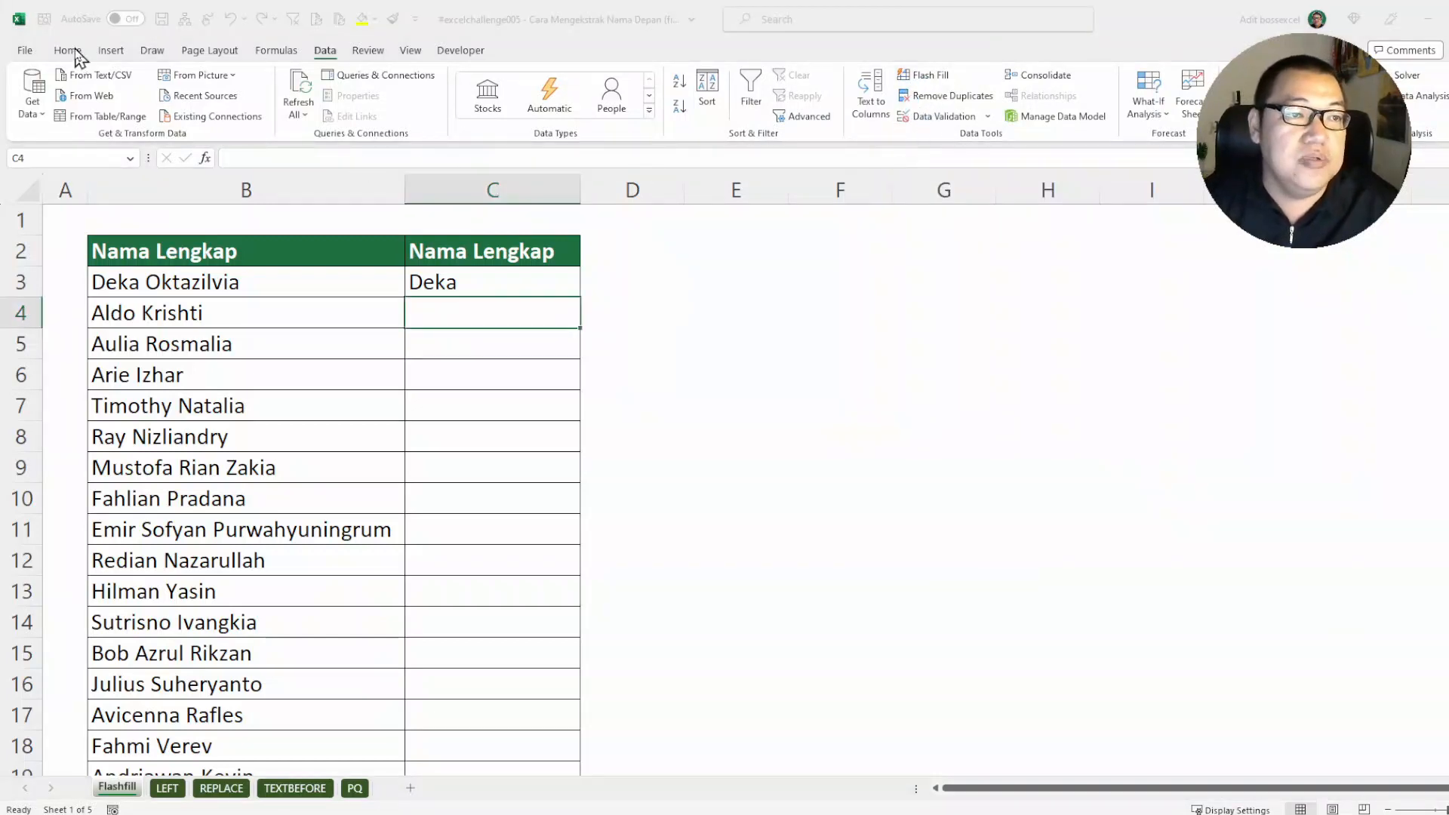
left_click(74, 52)
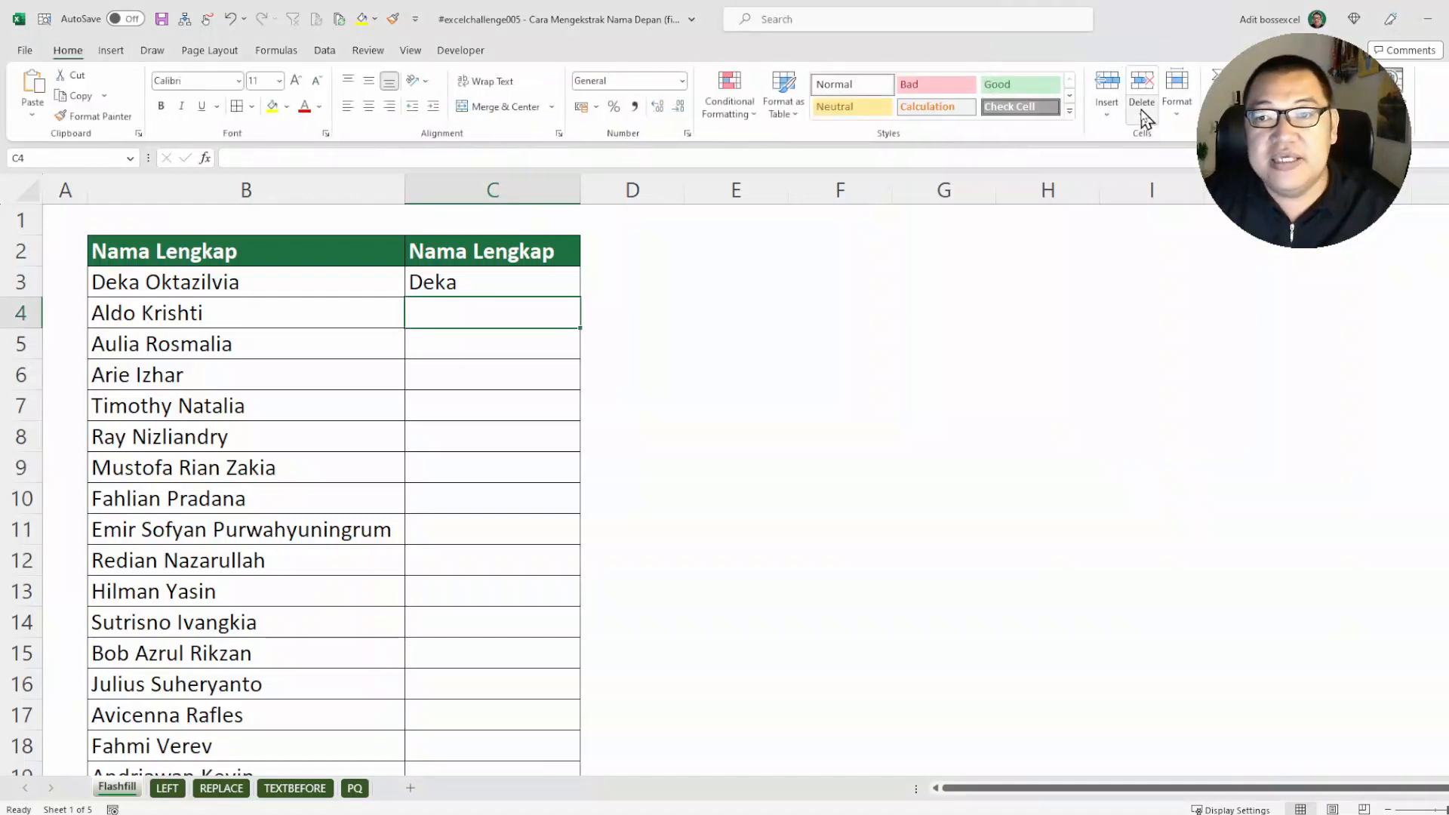
left_click(1230, 96)
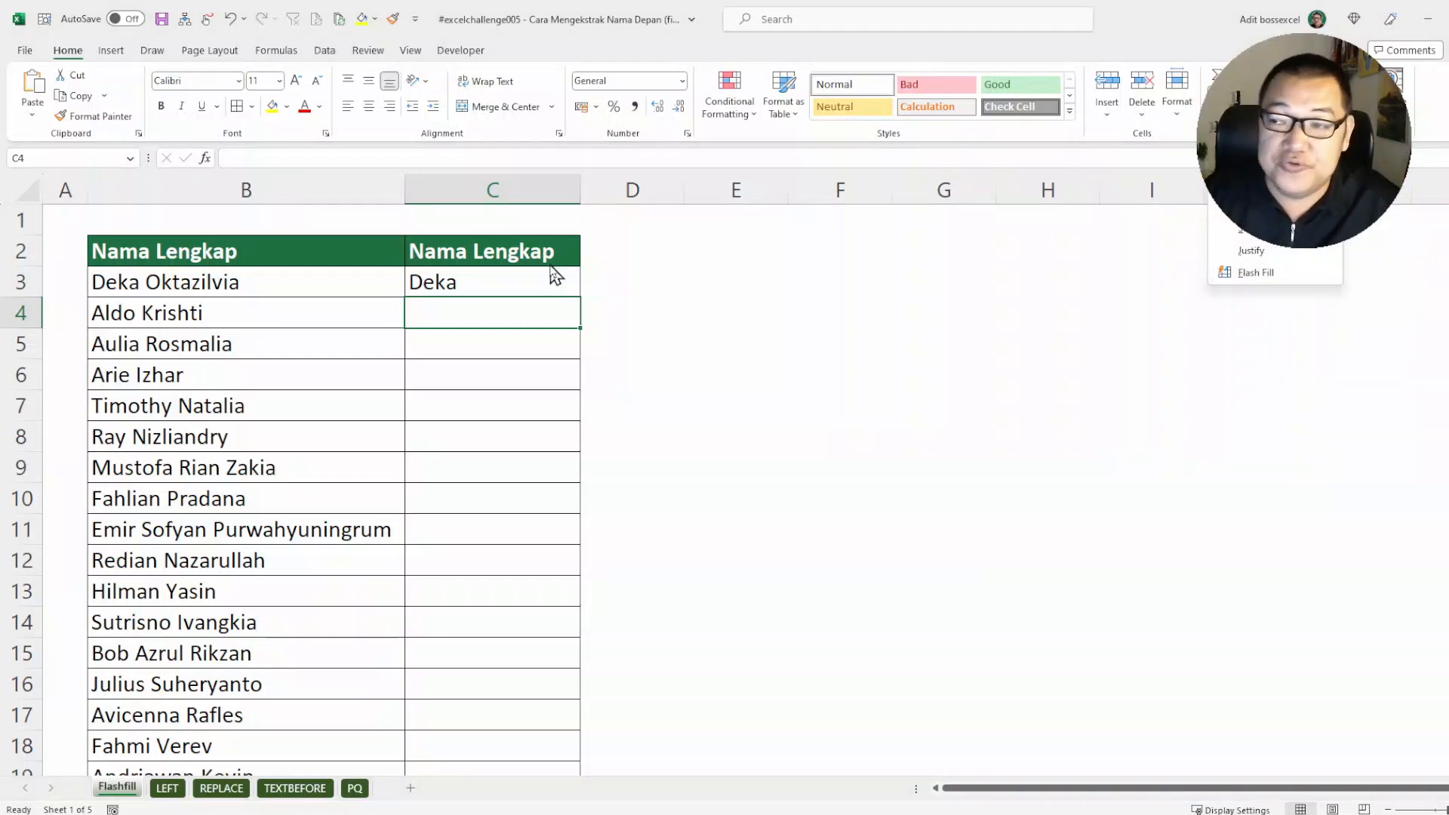
left_click(524, 303)
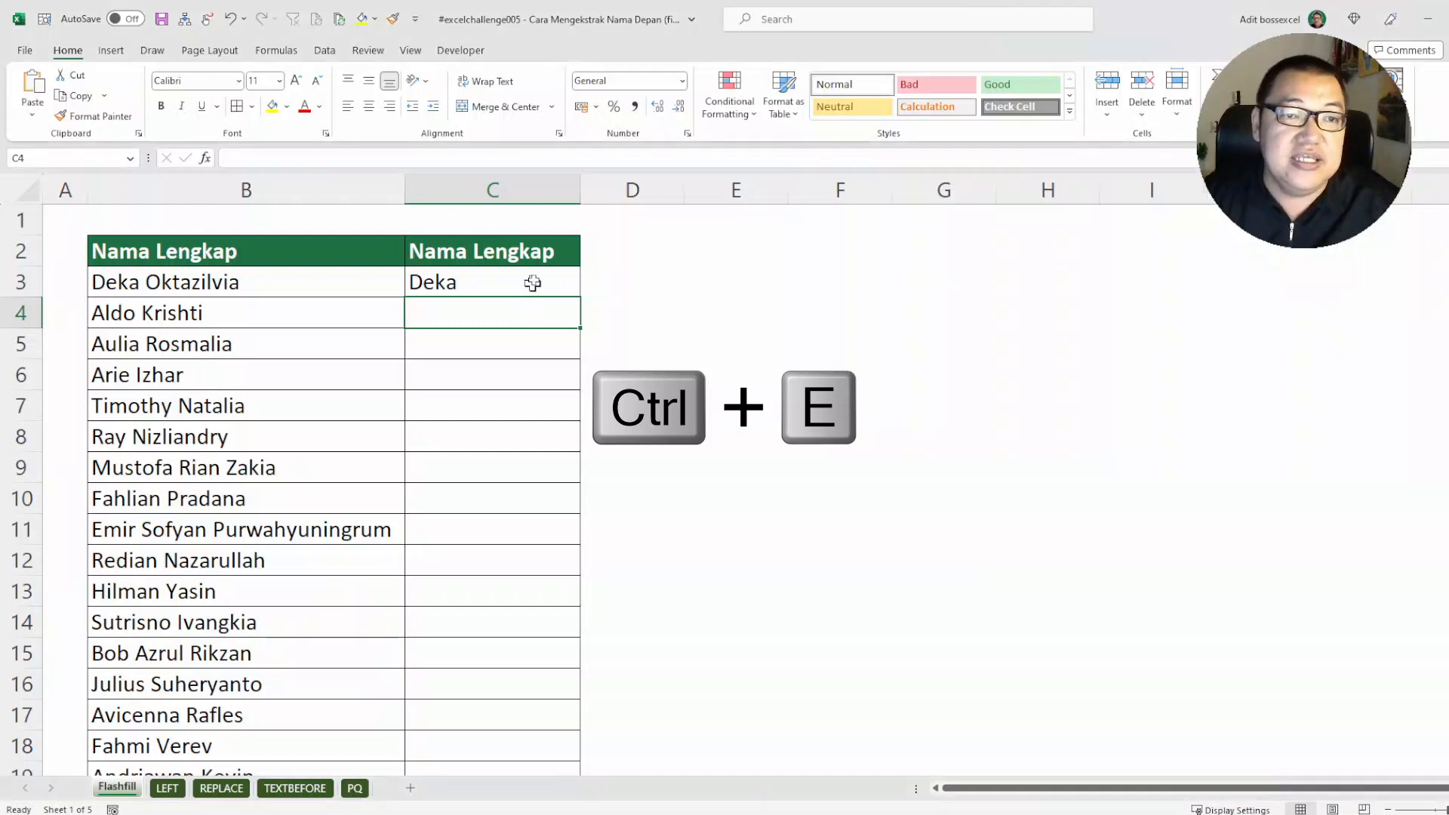
left_click(326, 51)
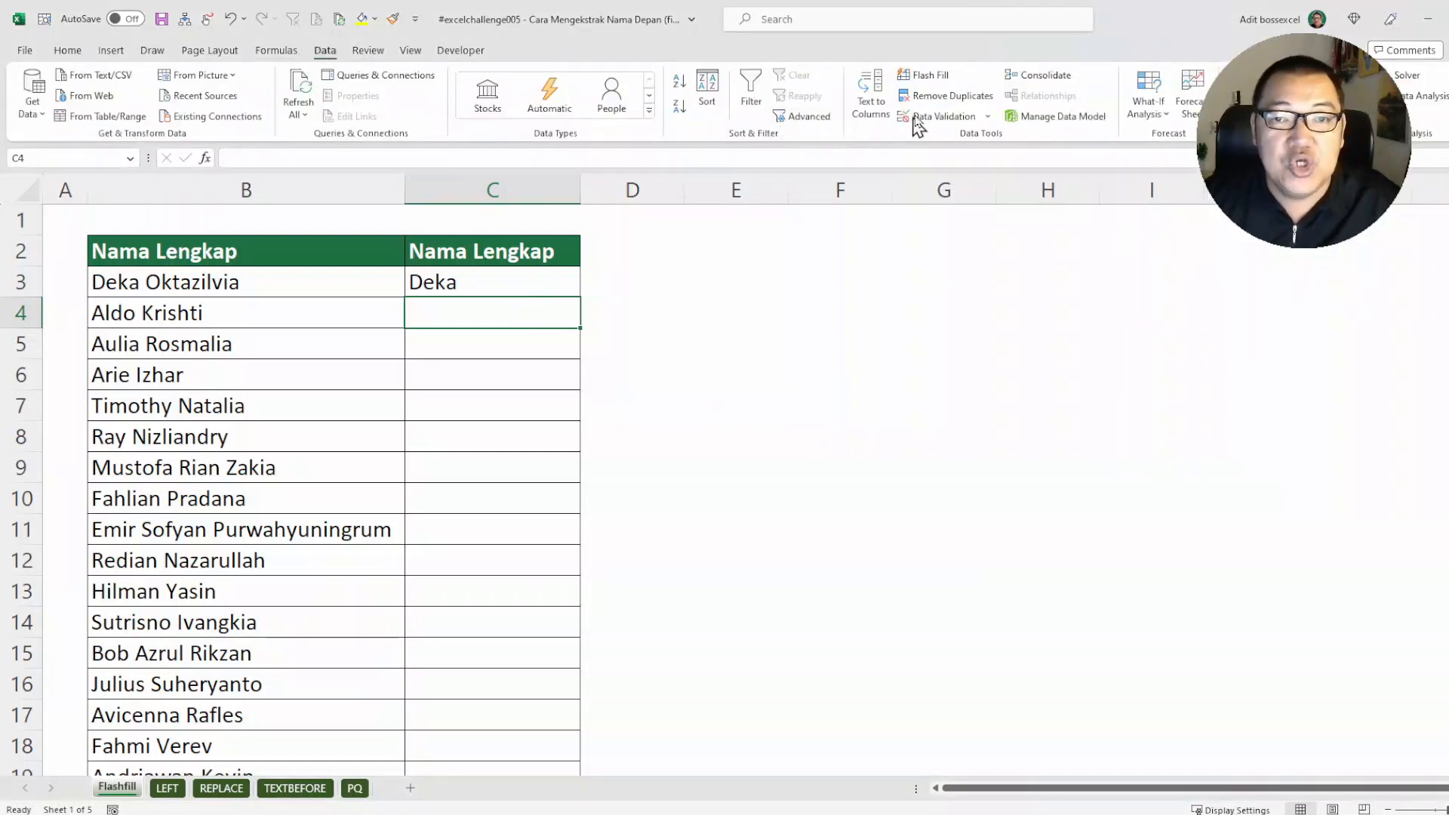
left_click(938, 75)
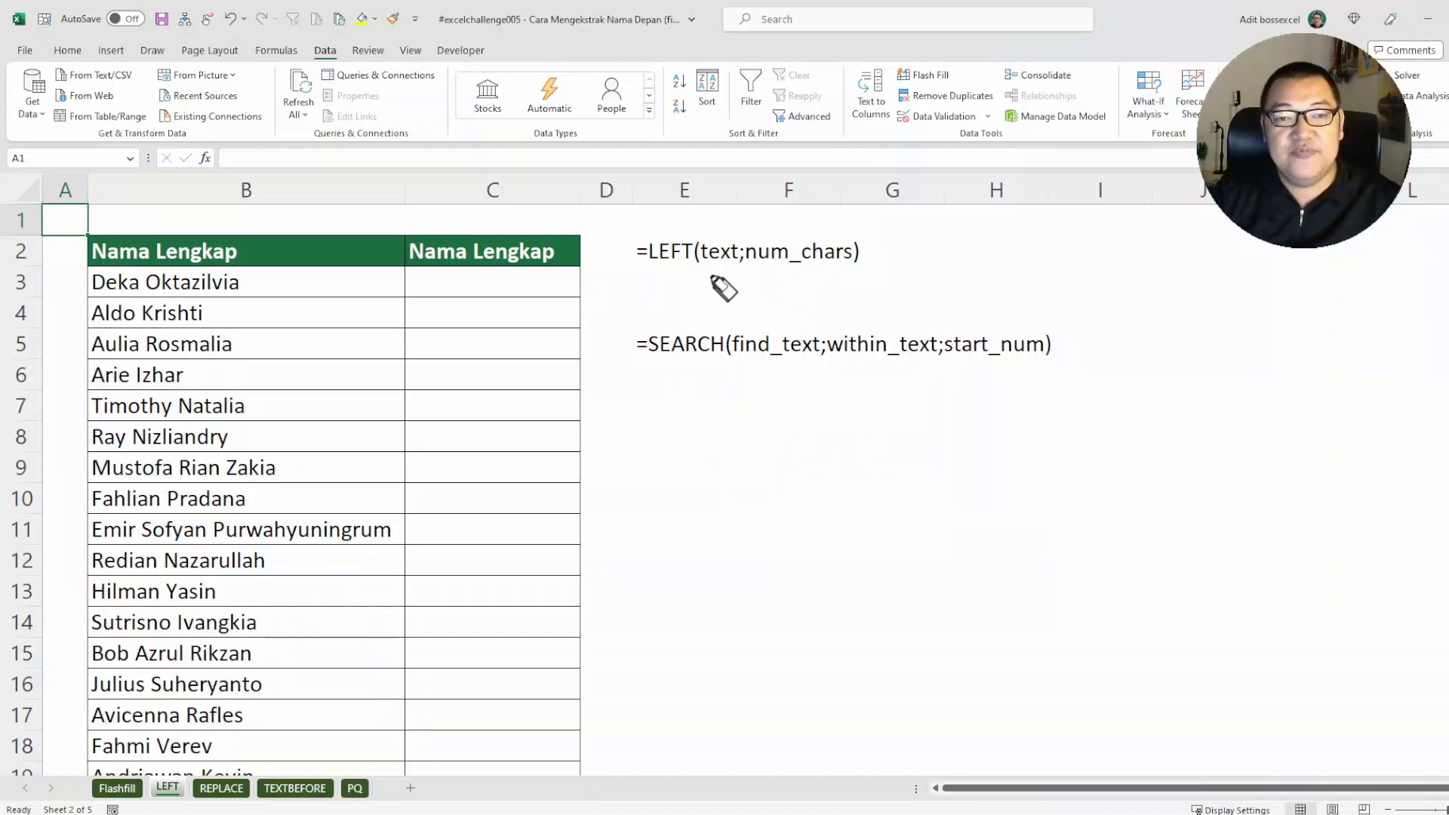
left_click(695, 251)
left_click_drag(695, 251, 853, 252)
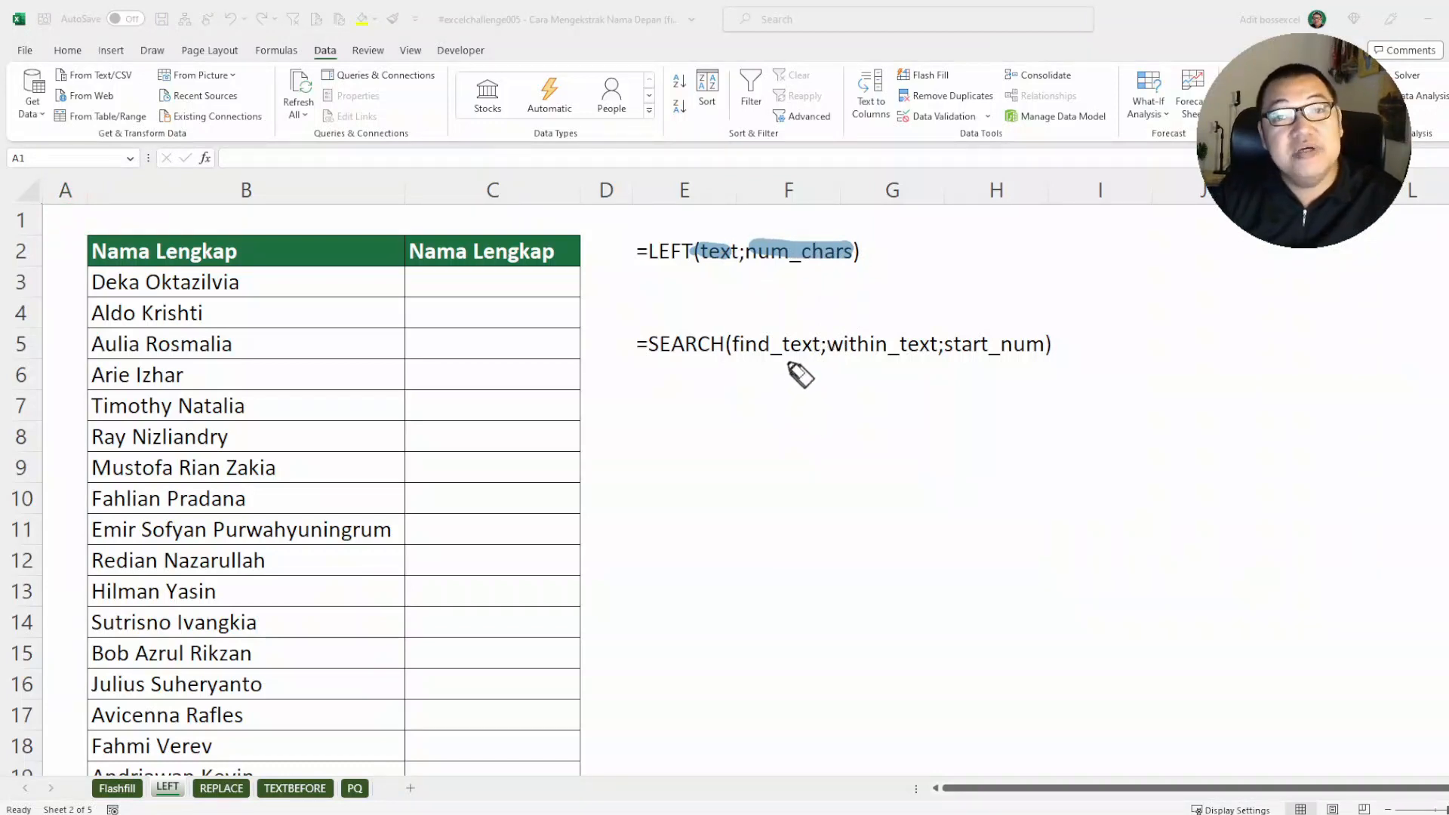
left_click_drag(731, 345, 800, 347)
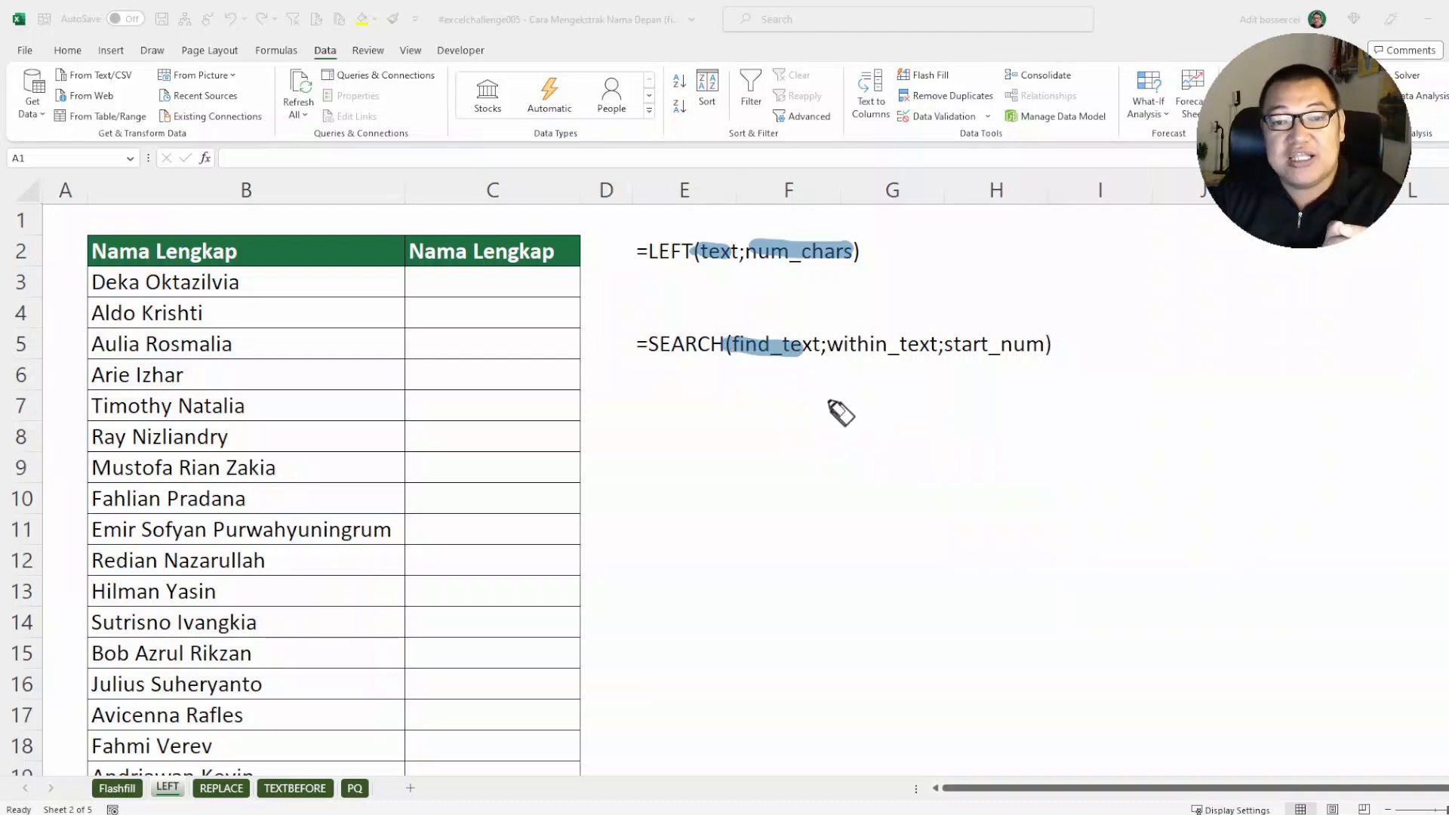
left_click_drag(830, 347, 1041, 350)
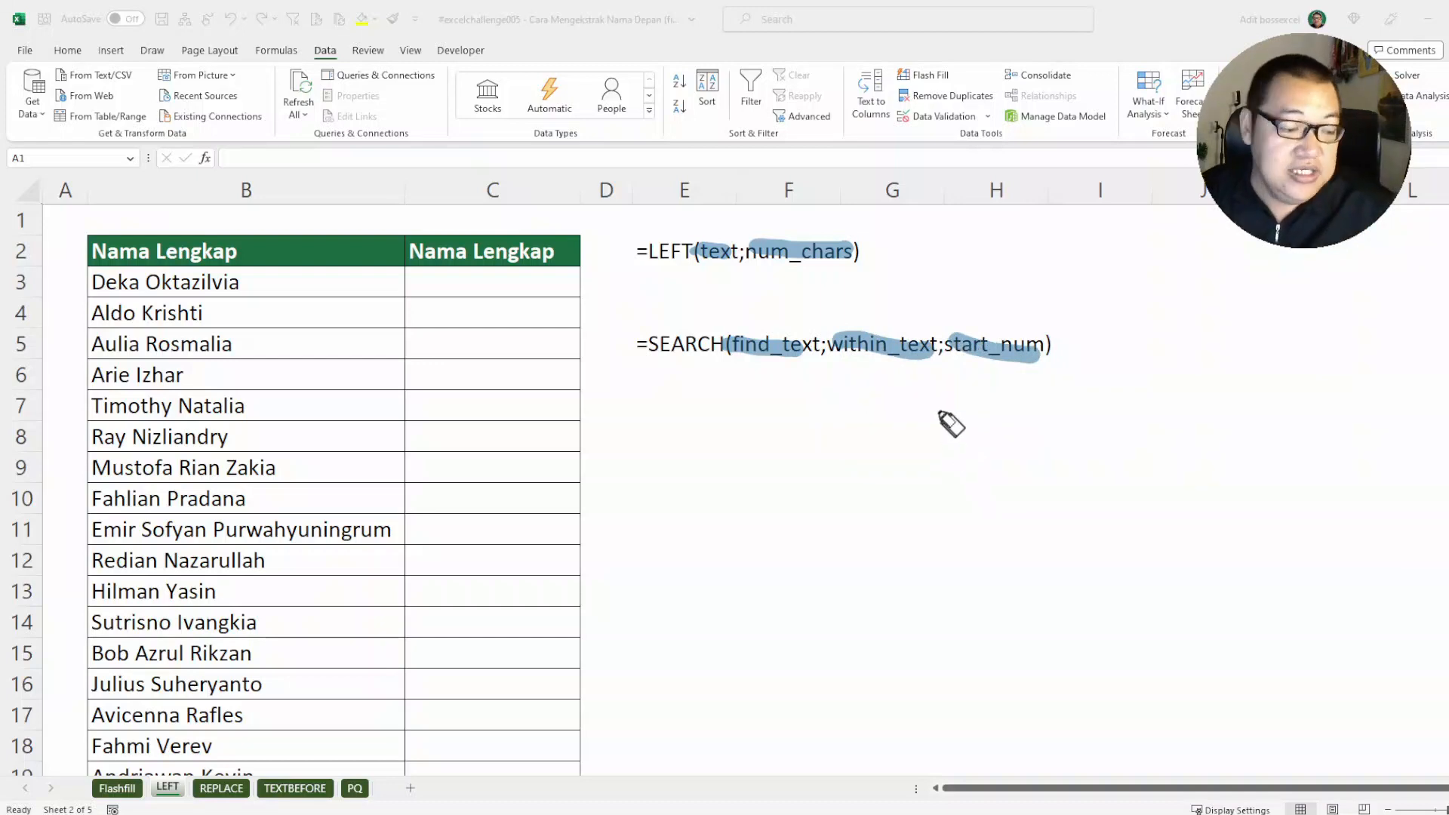
key("Escape")
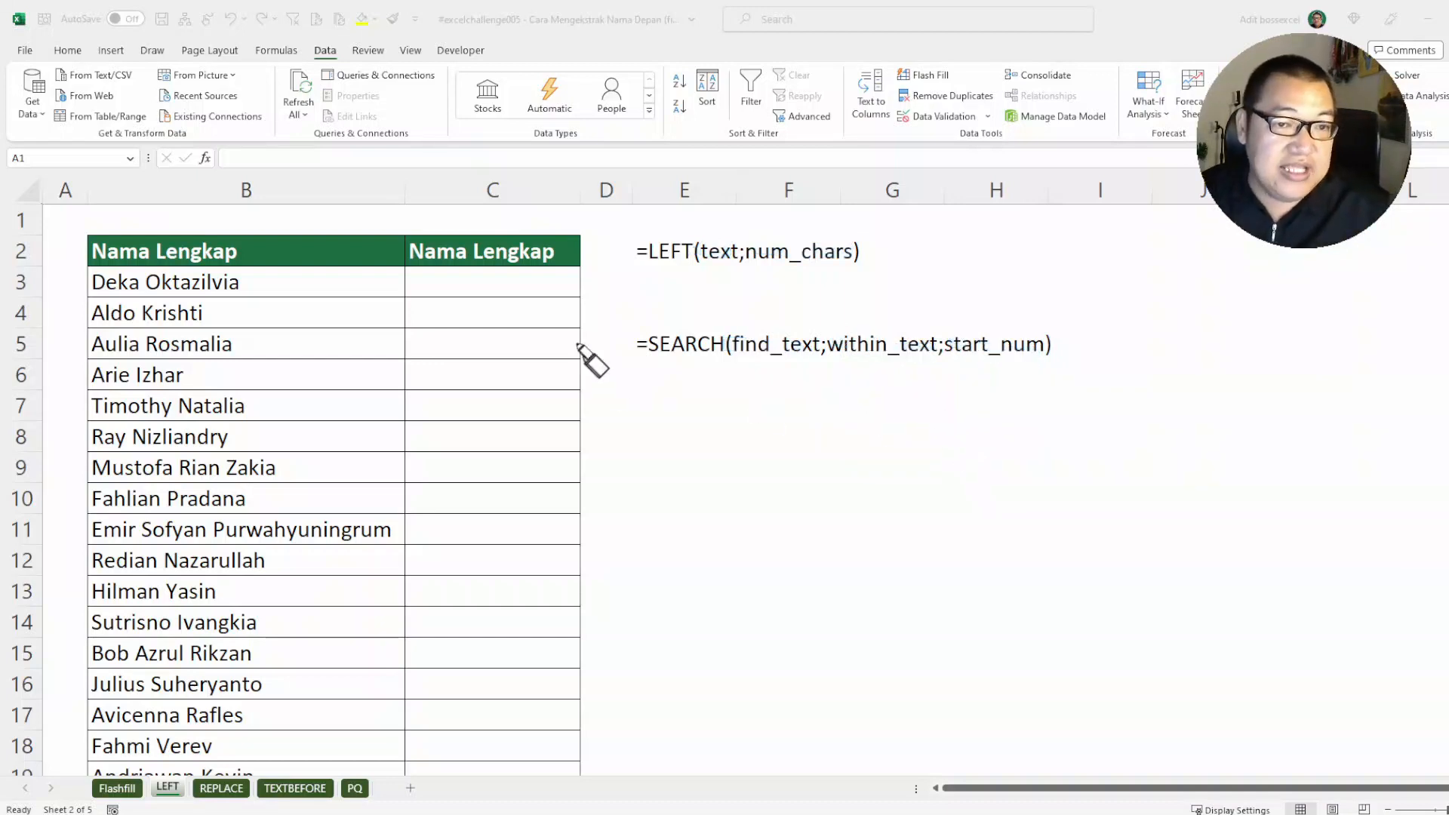
In cell C3 of the LEFT sheet, enter =SEARCH(" ";B3) to locate the first space in the full name.
left_click(498, 283)
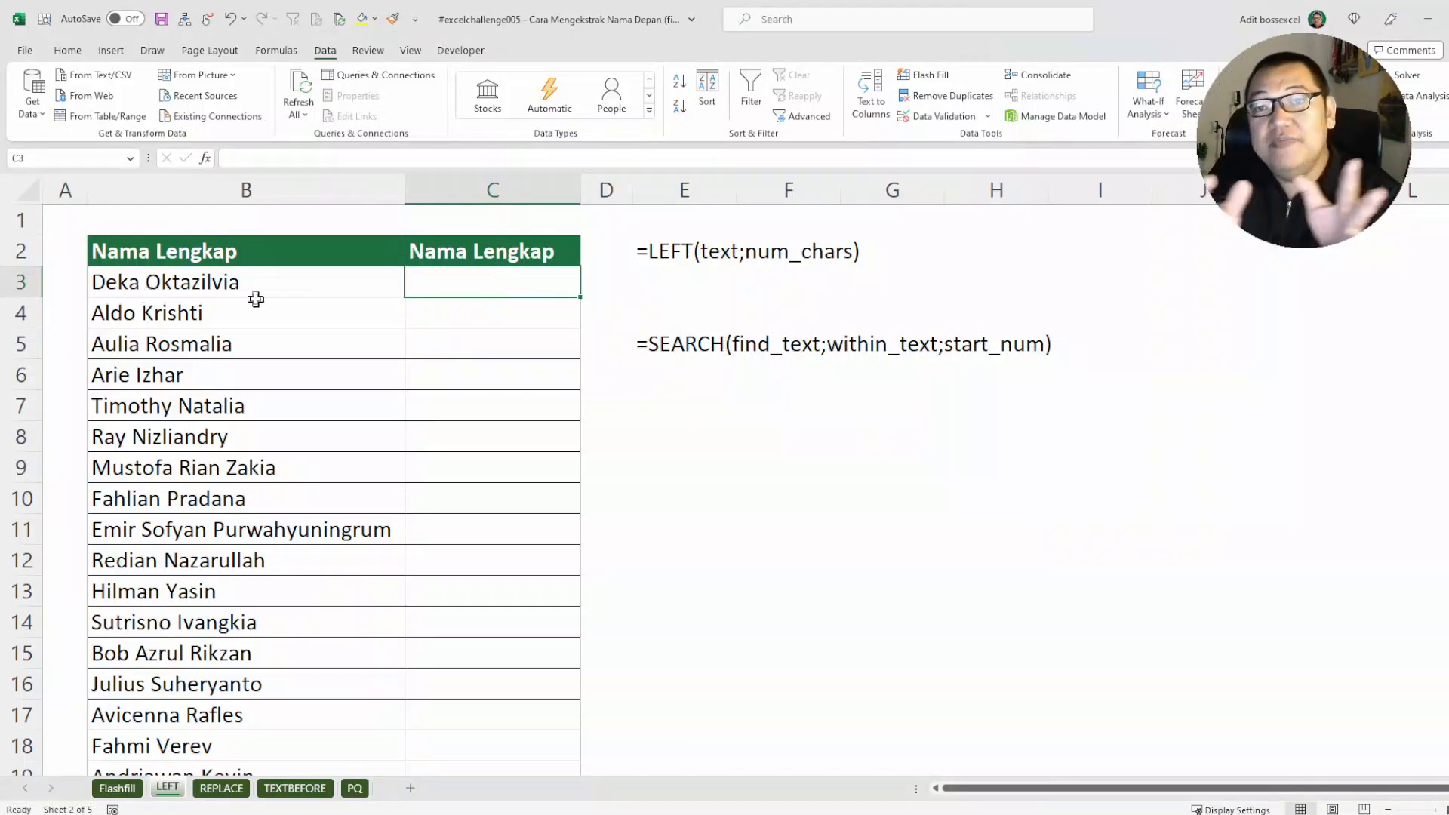
type("=ser")
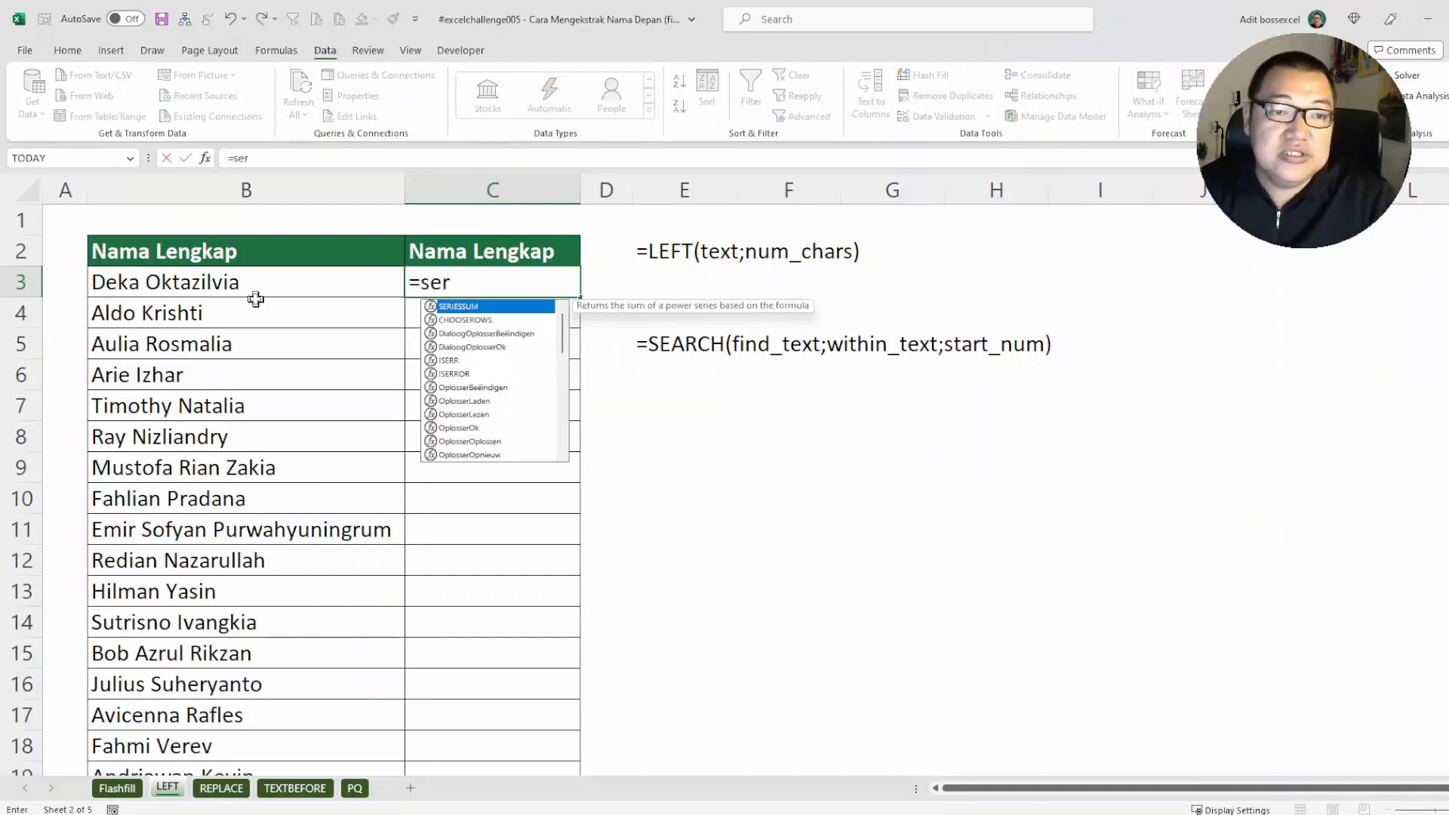
key("BackSpace")
type("a")
key("Tab")
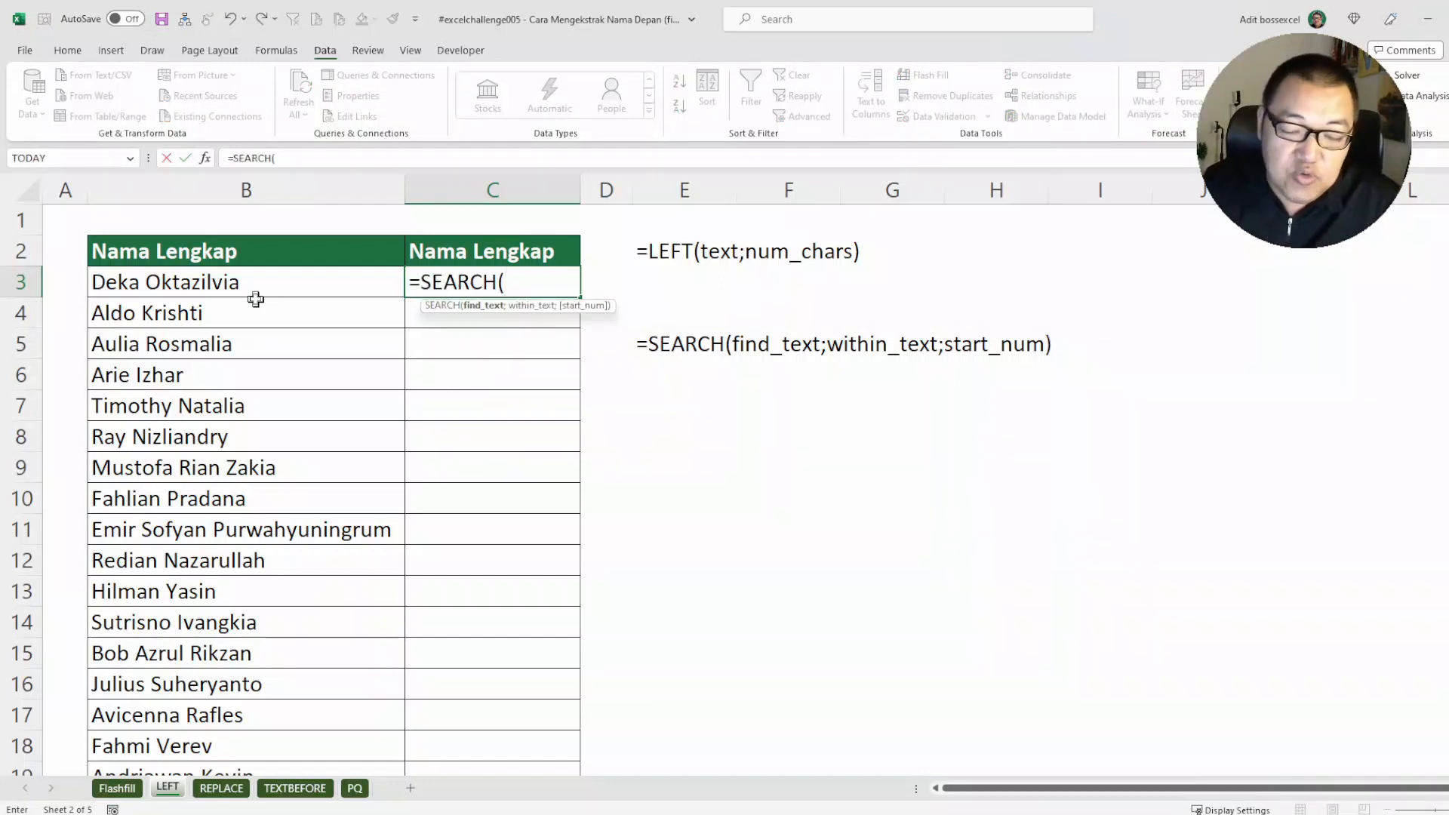
type("\" \";")
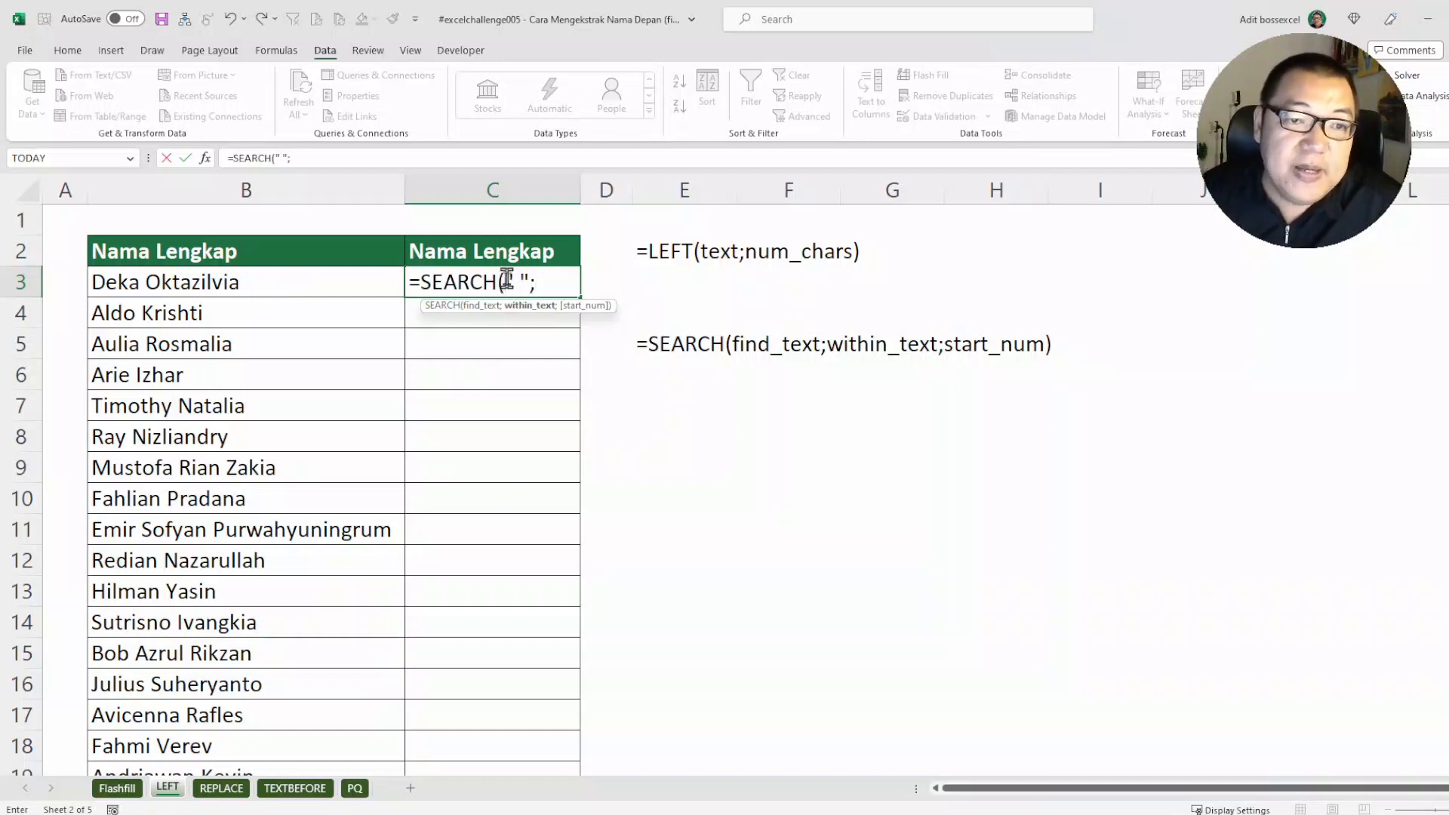
left_click_drag(505, 281, 519, 281)
left_click(354, 285)
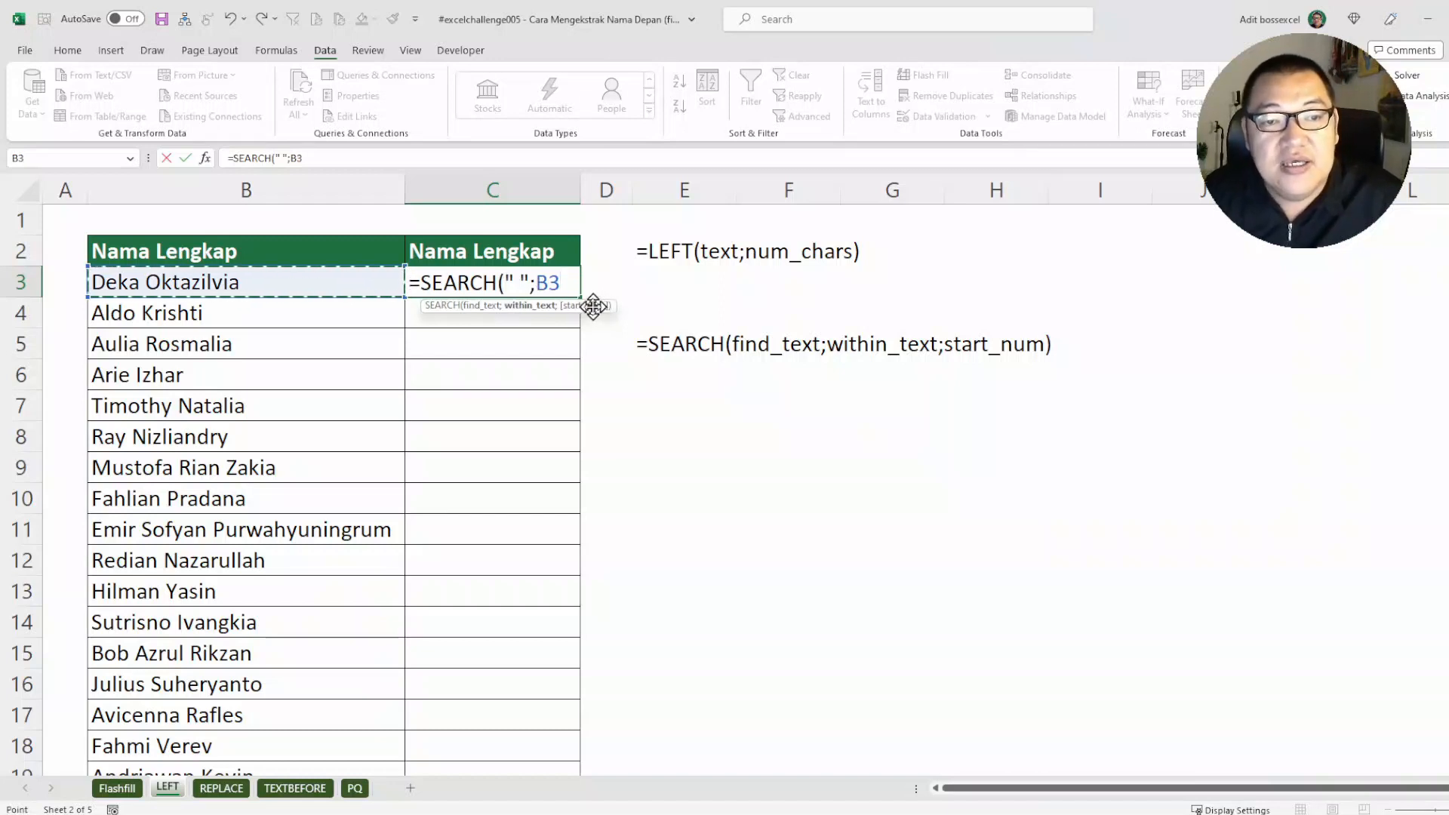
key("Return")
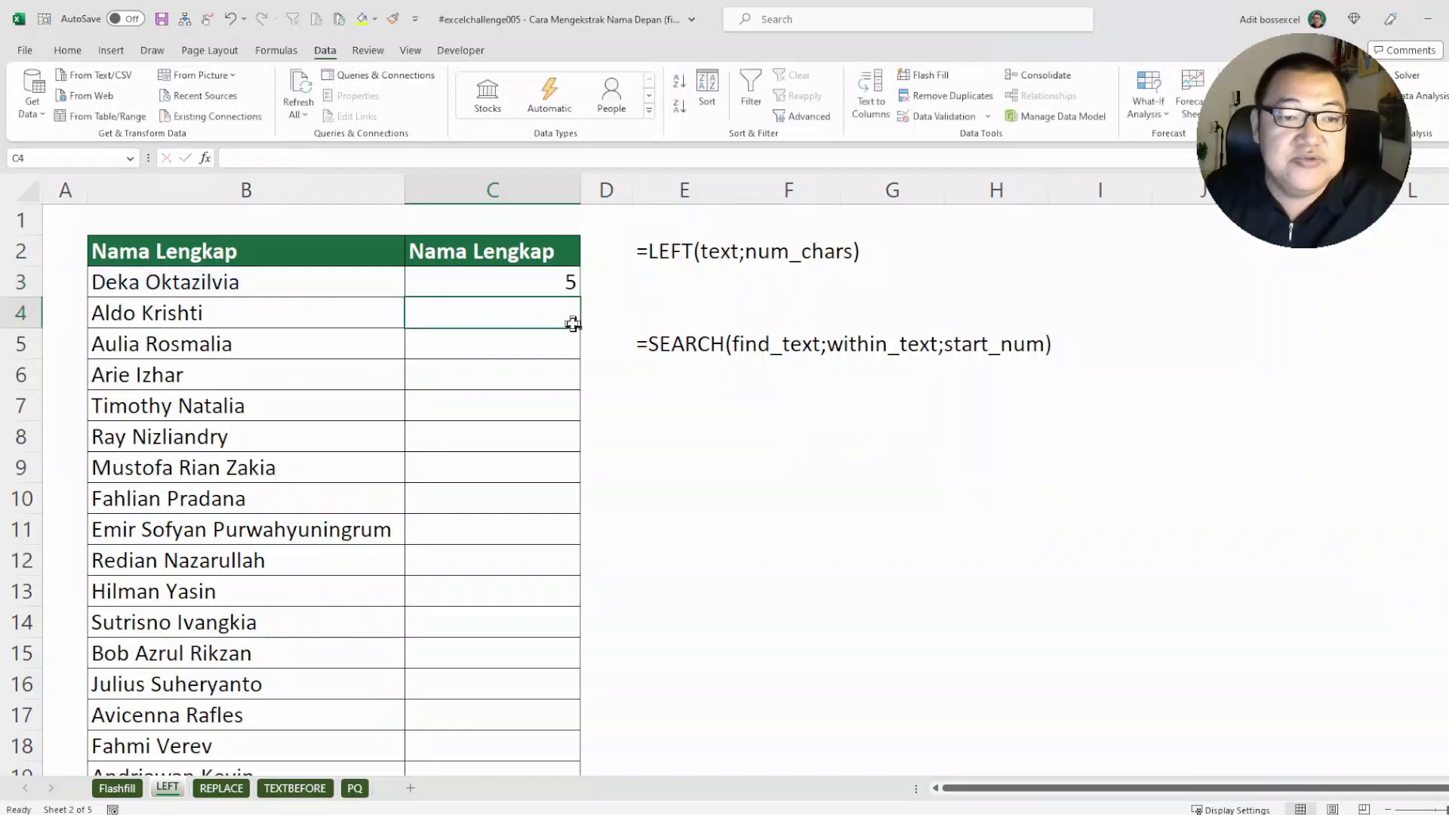
Subtract 1 from the SEARCH result in C3, making the formula =SEARCH(" ";B3)-1.
left_click(557, 278)
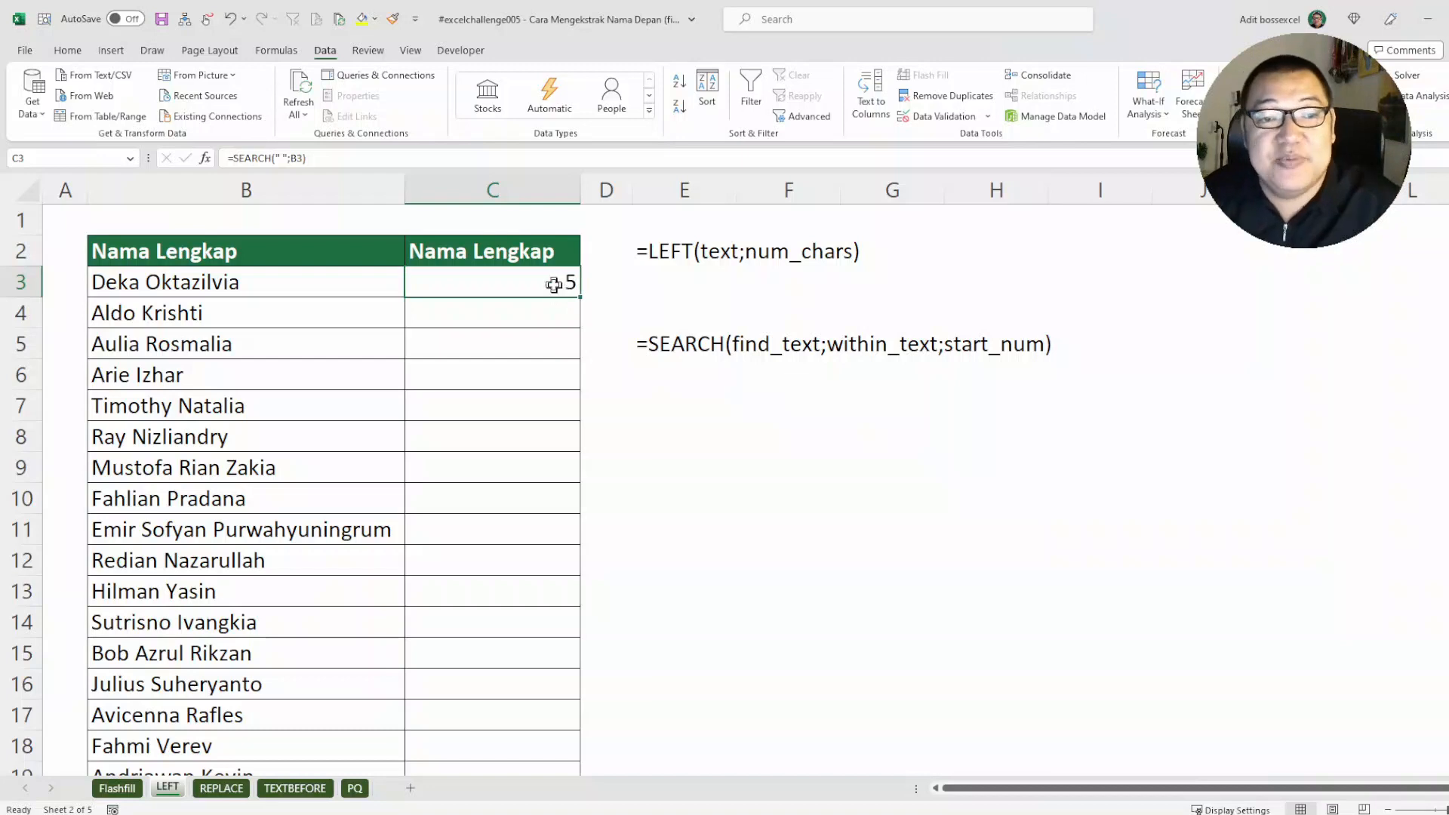
double_click(559, 284)
left_click(579, 283)
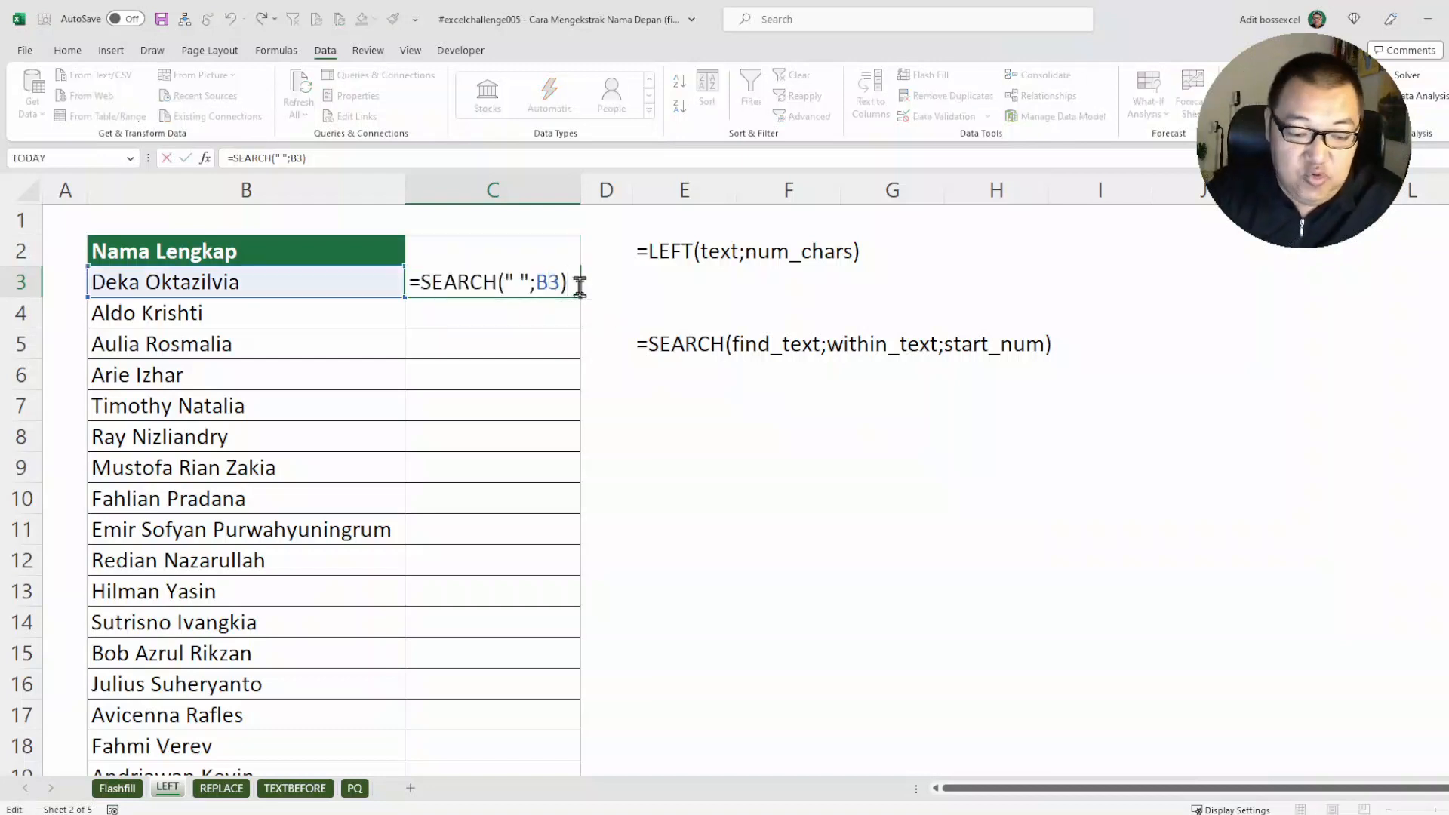
key("Return")
left_click(557, 285)
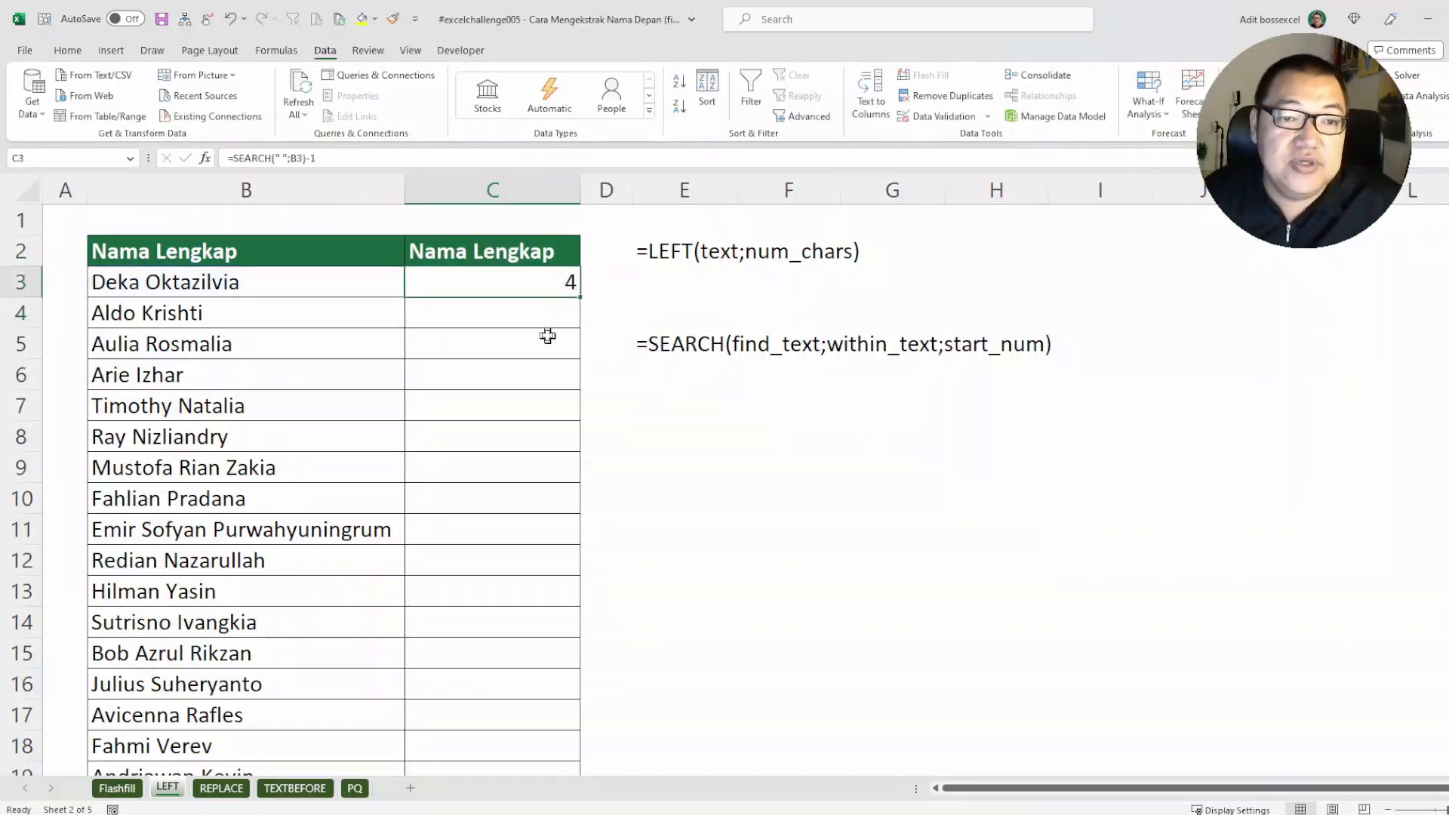
Extend the C3 formula to =LEFT(B3;SEARCH(" ";B3)-1) and fill it down the column for all names.
double_click(540, 285)
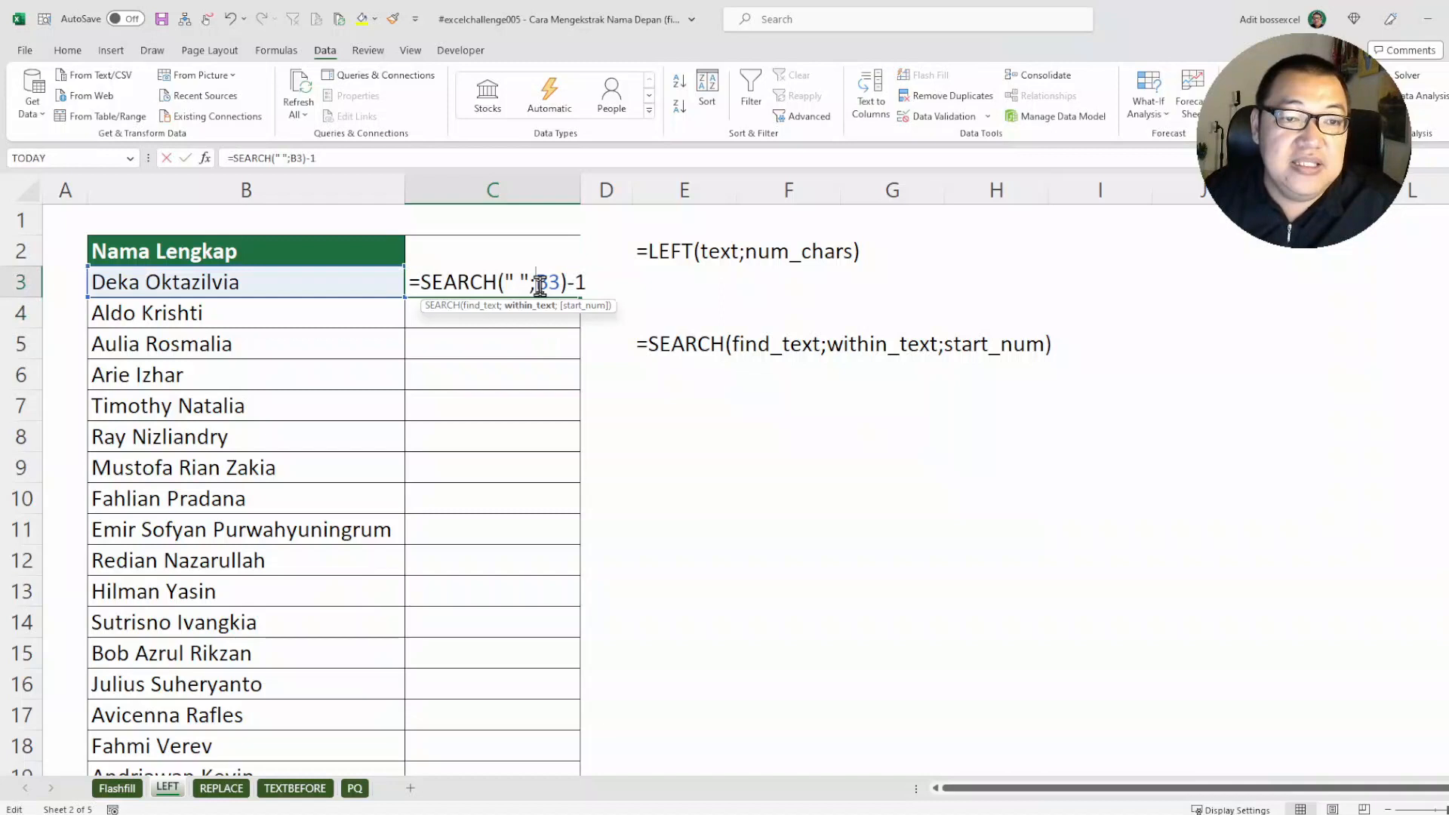
left_click(426, 281)
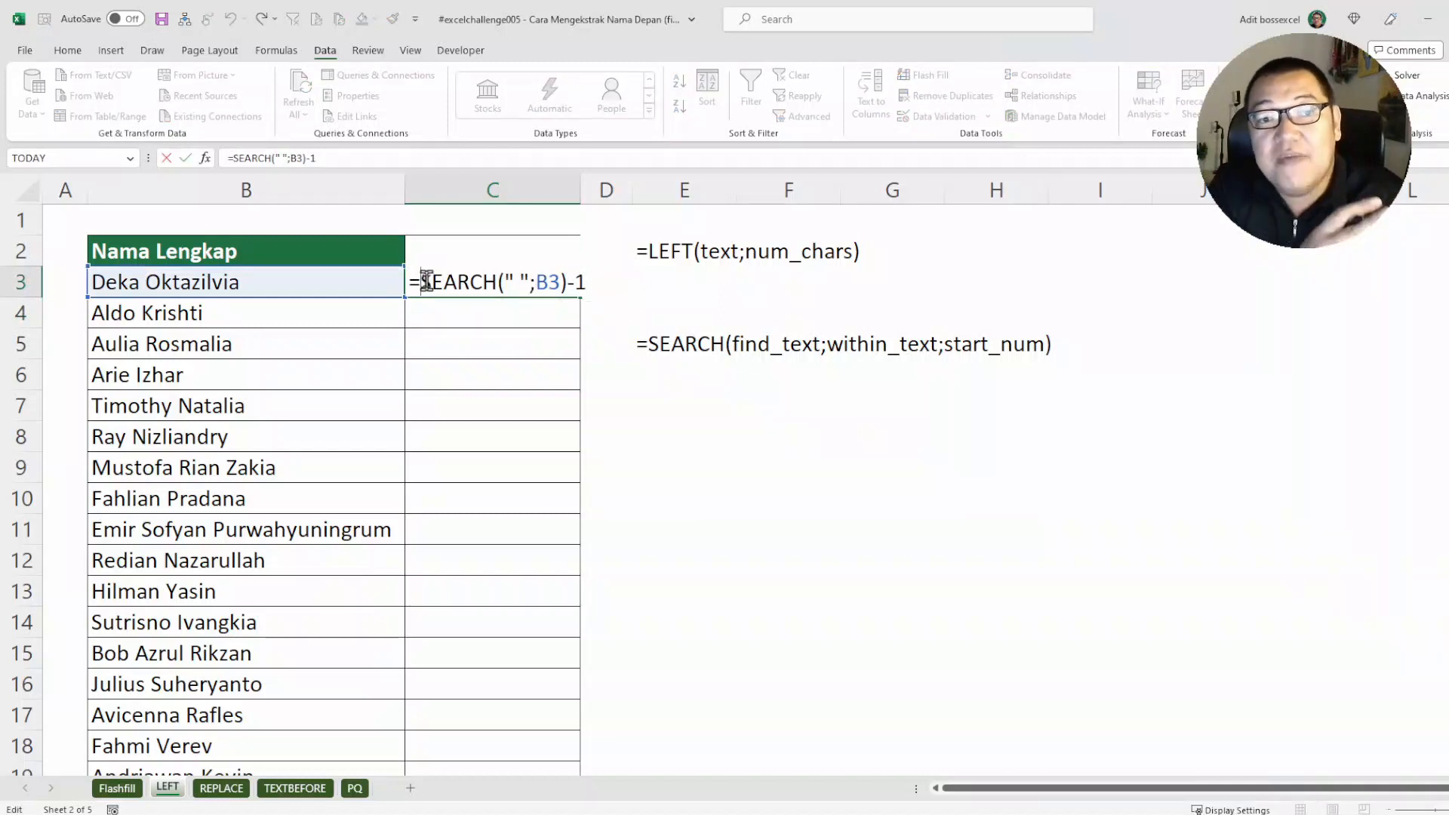
type("LEFT(")
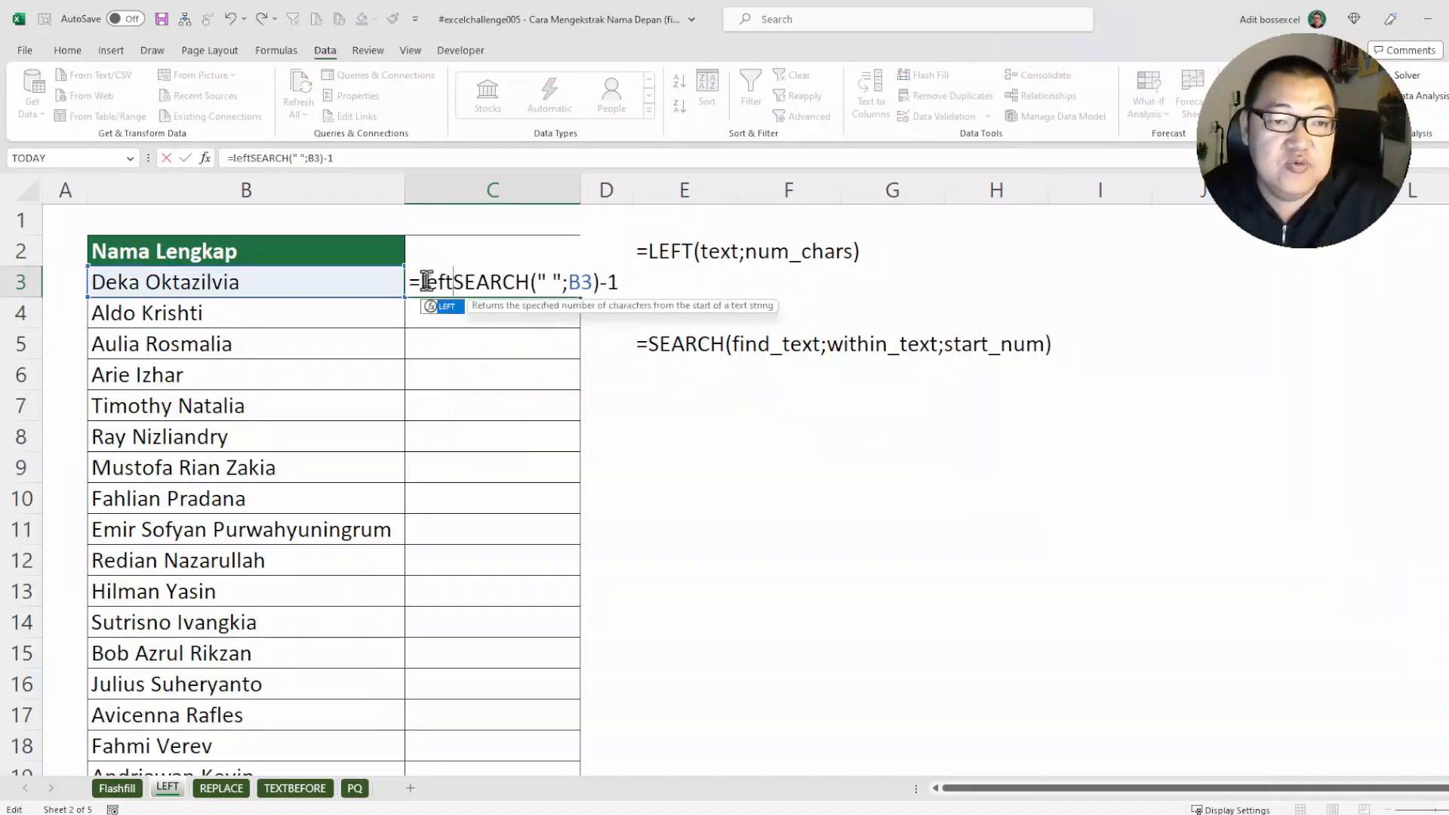
left_click(282, 286)
type(";")
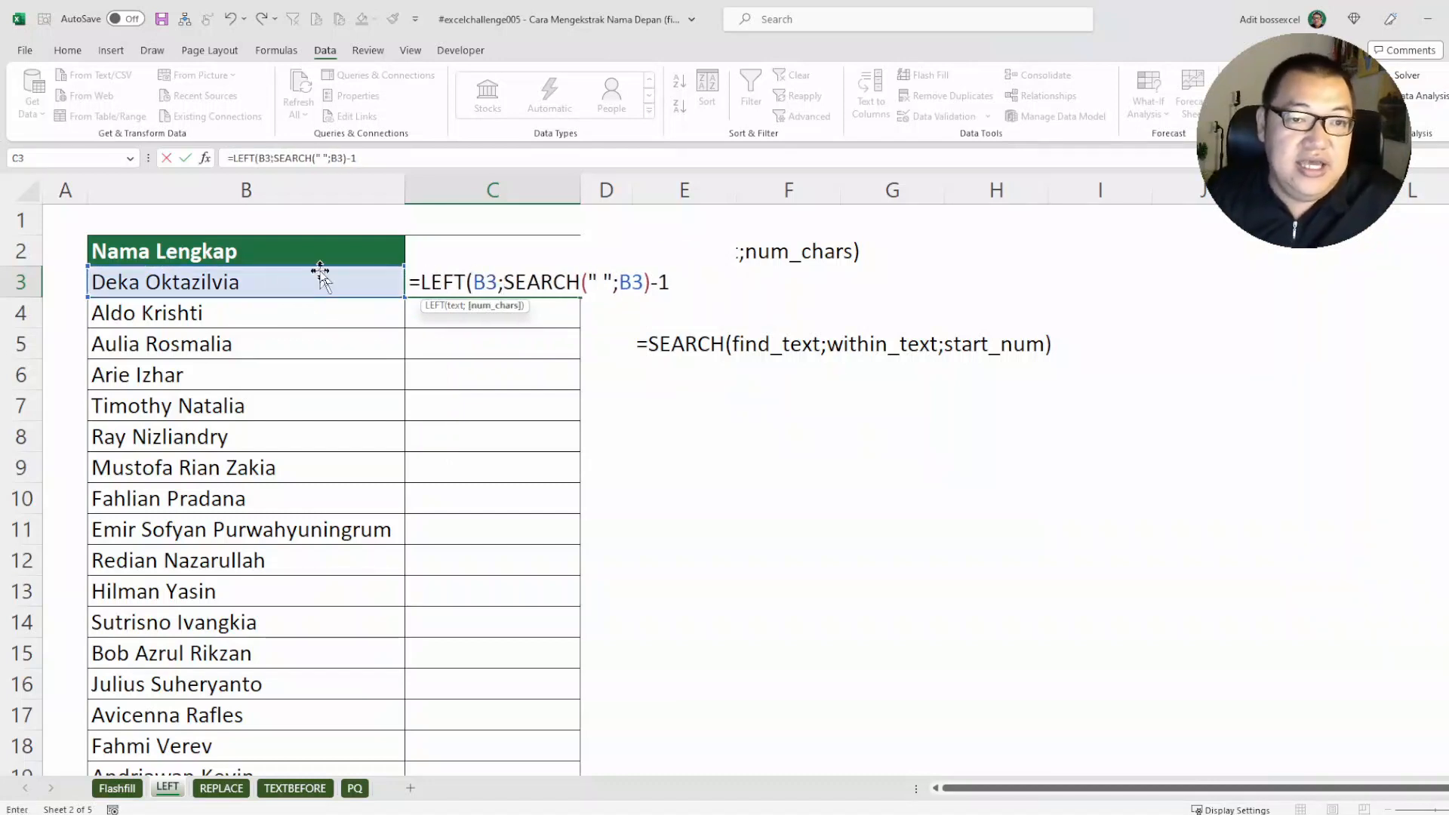
left_click(671, 285)
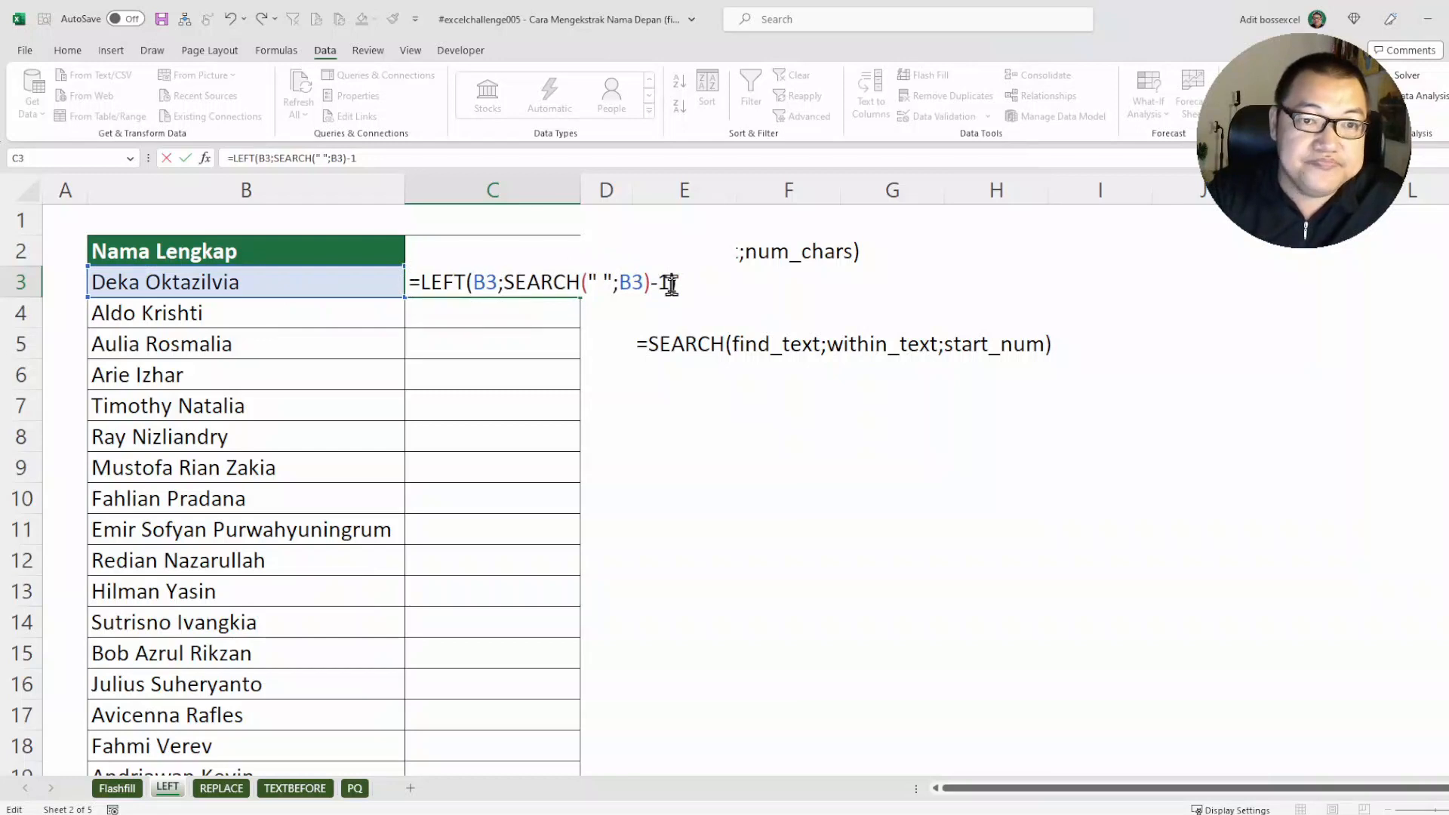
key("ctrl+Return")
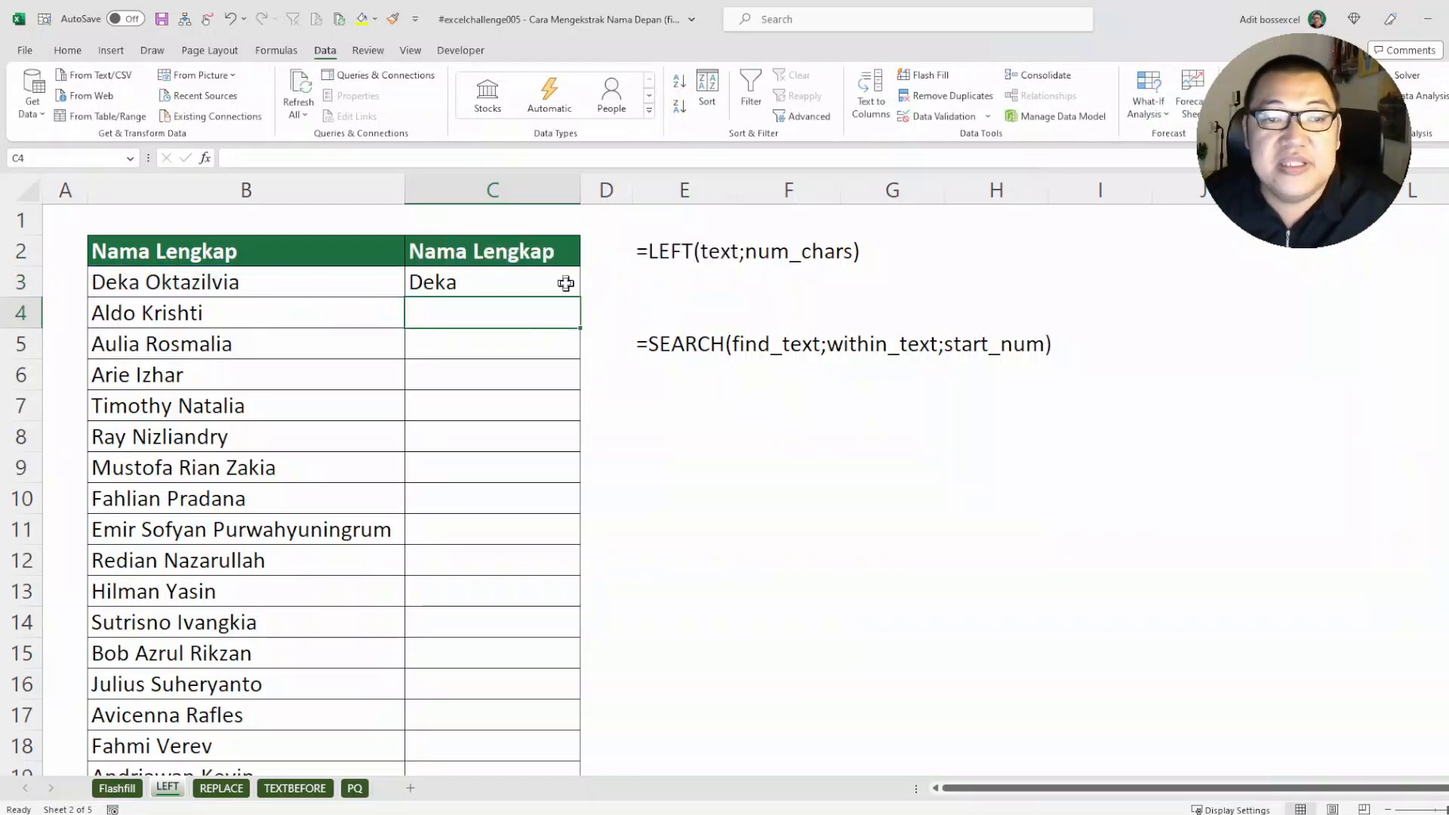
double_click(580, 297)
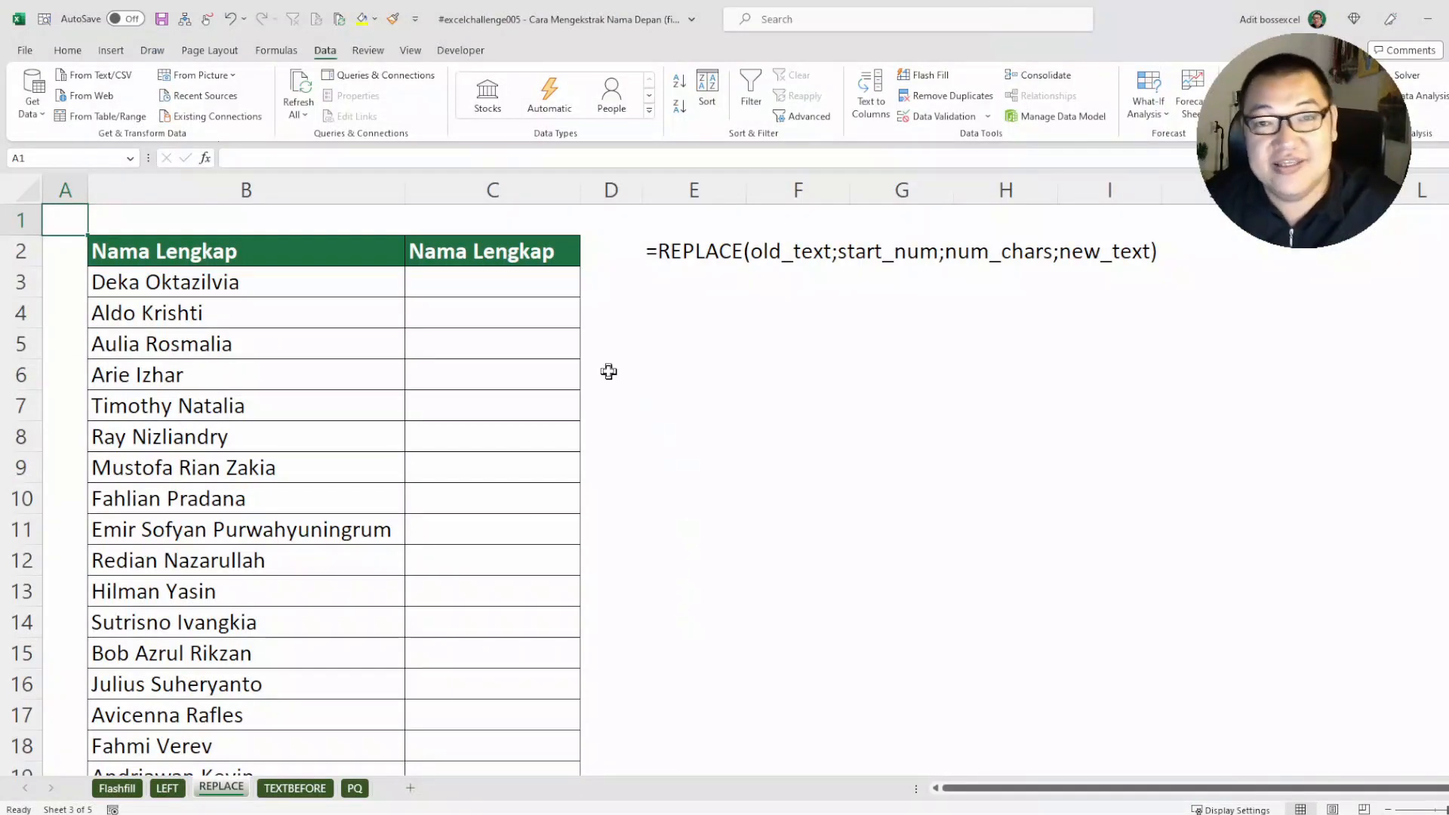
Highlight the part of the full name in cell B3 from the first space onward, leaving the cell unedited.
left_click(490, 278)
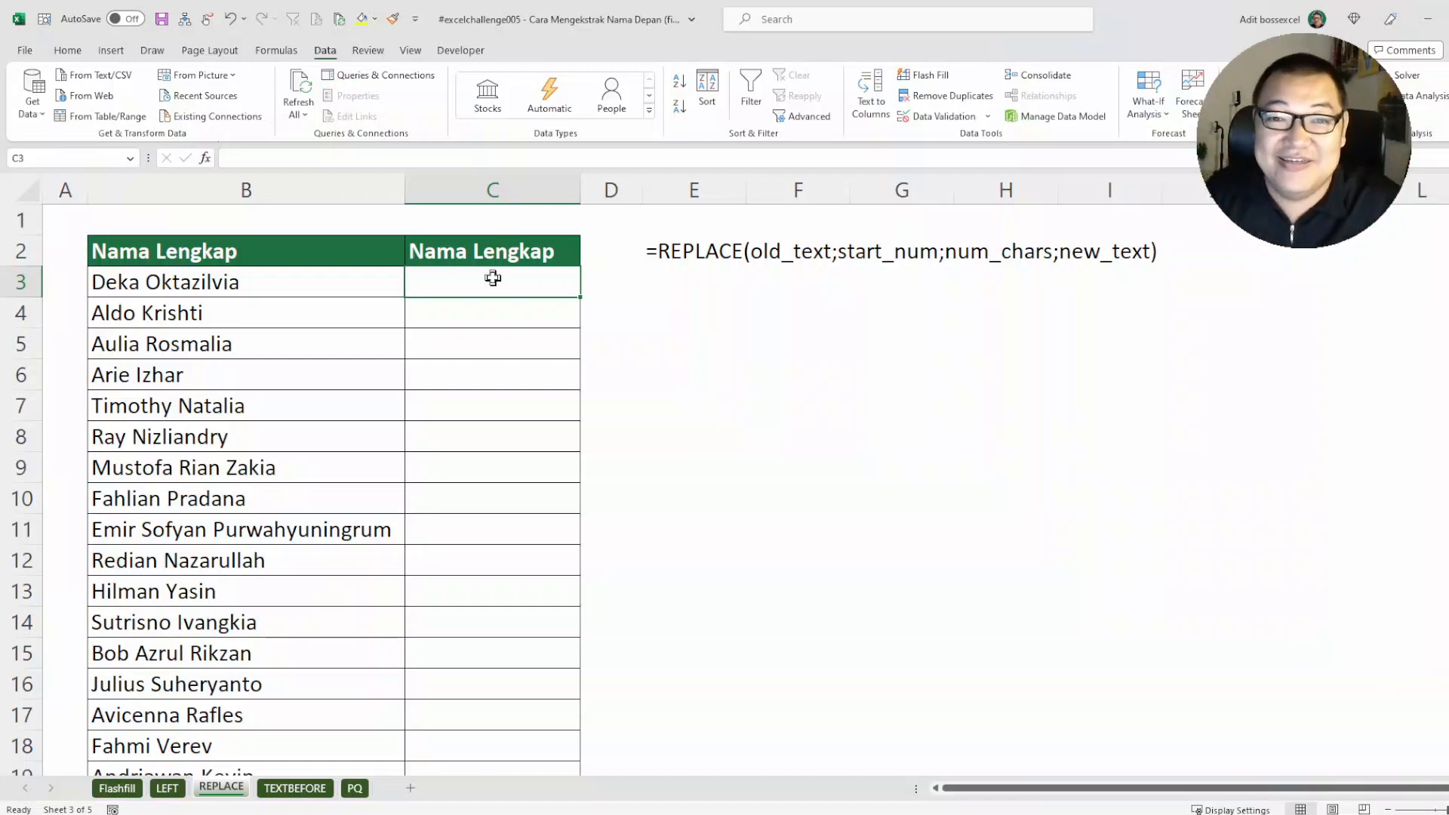
left_click(140, 287)
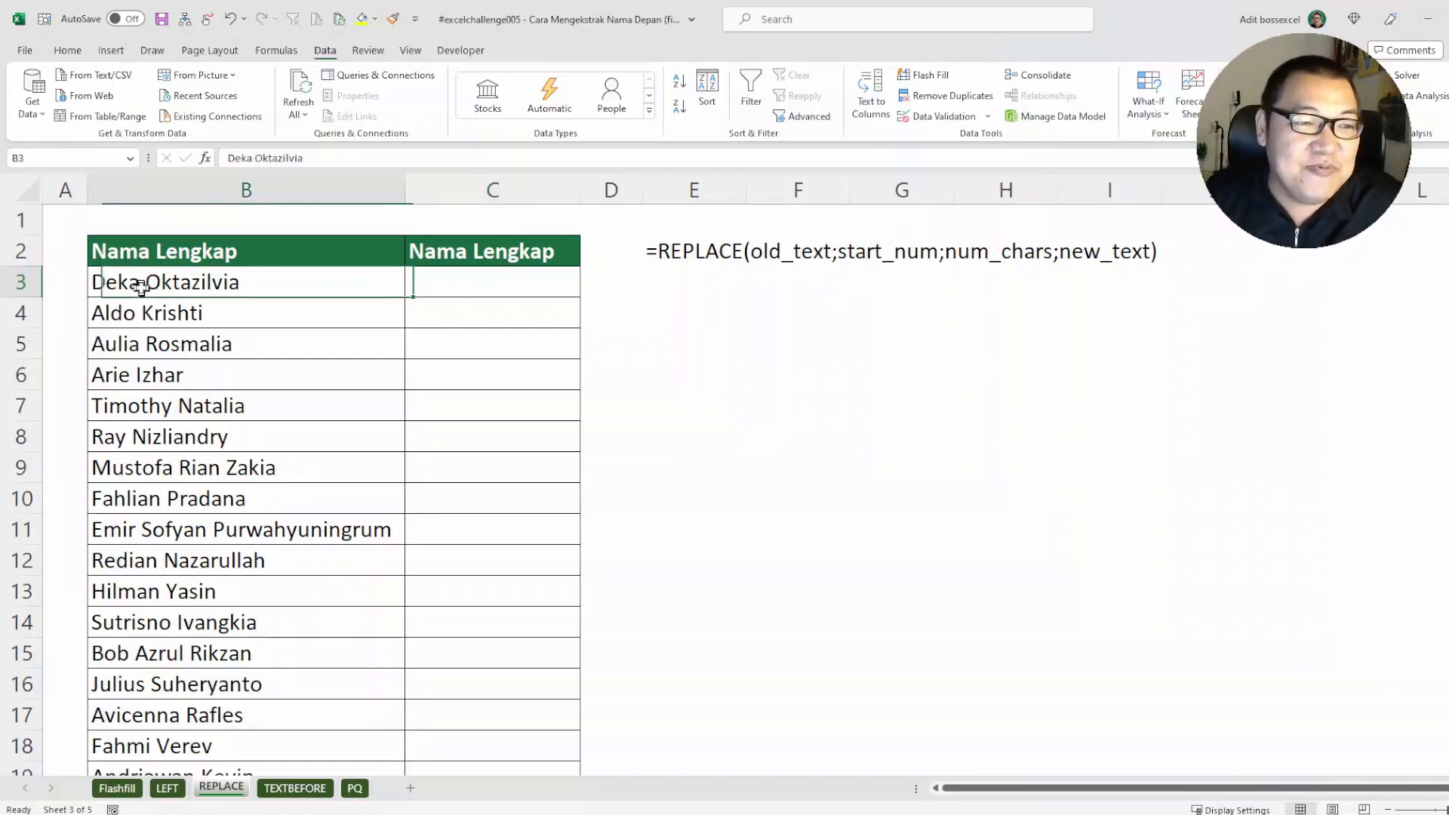
double_click(141, 284)
left_click_drag(141, 281, 294, 271)
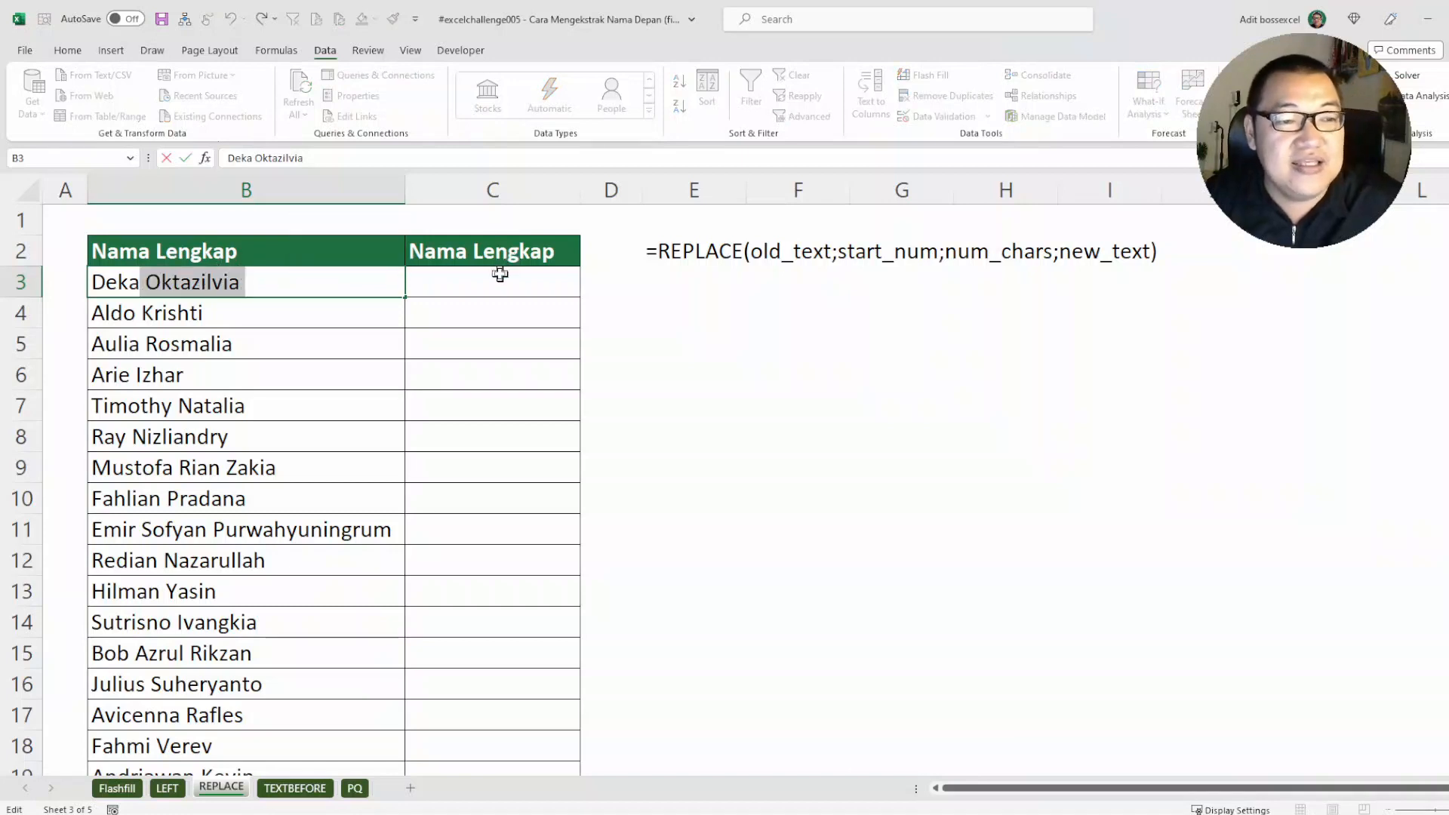
key("Escape")
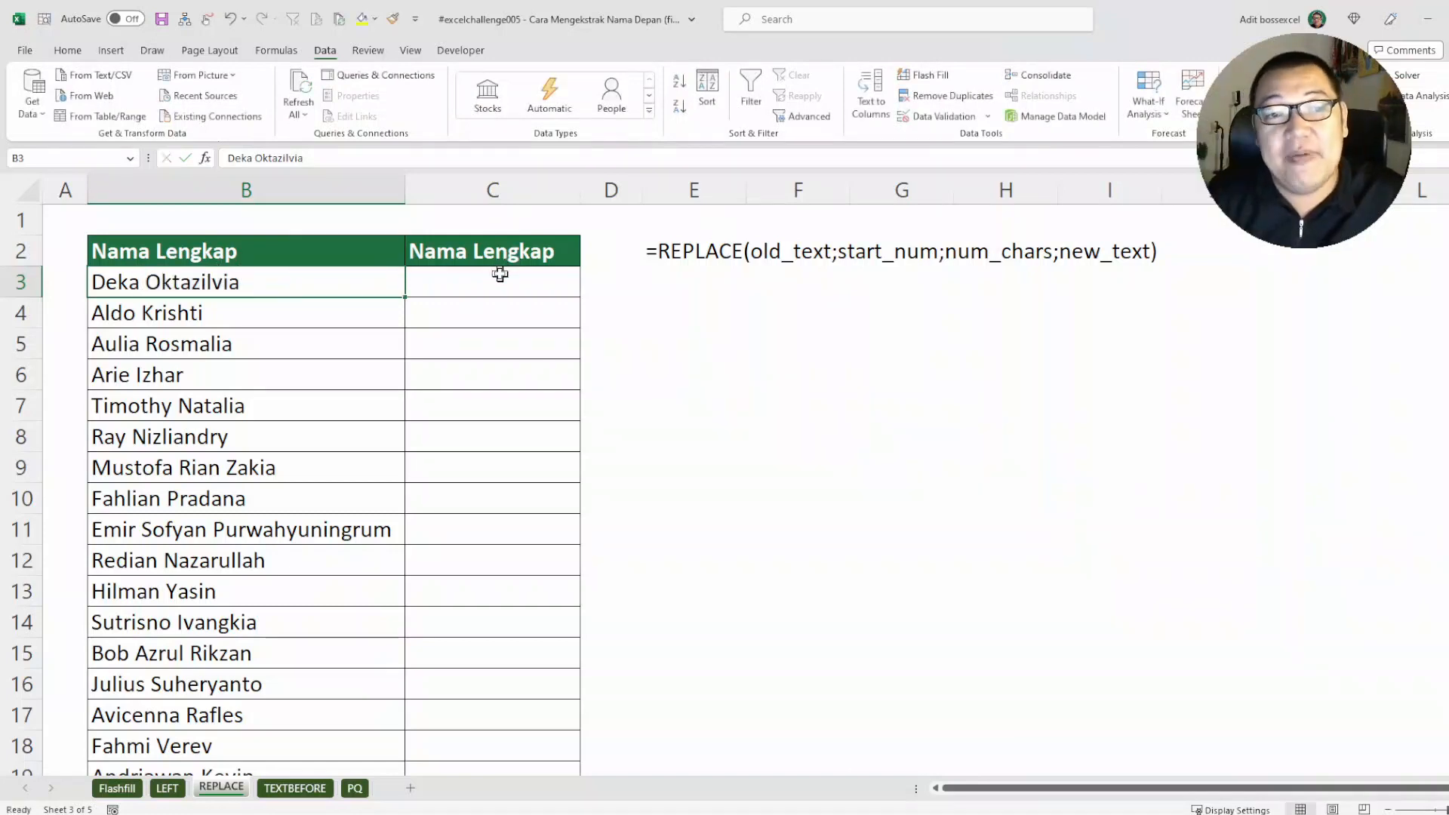
In cell C3 of the REPLACE sheet, enter =SEARCH(" ";B3) to locate the first space.
left_click(527, 275)
type("=se")
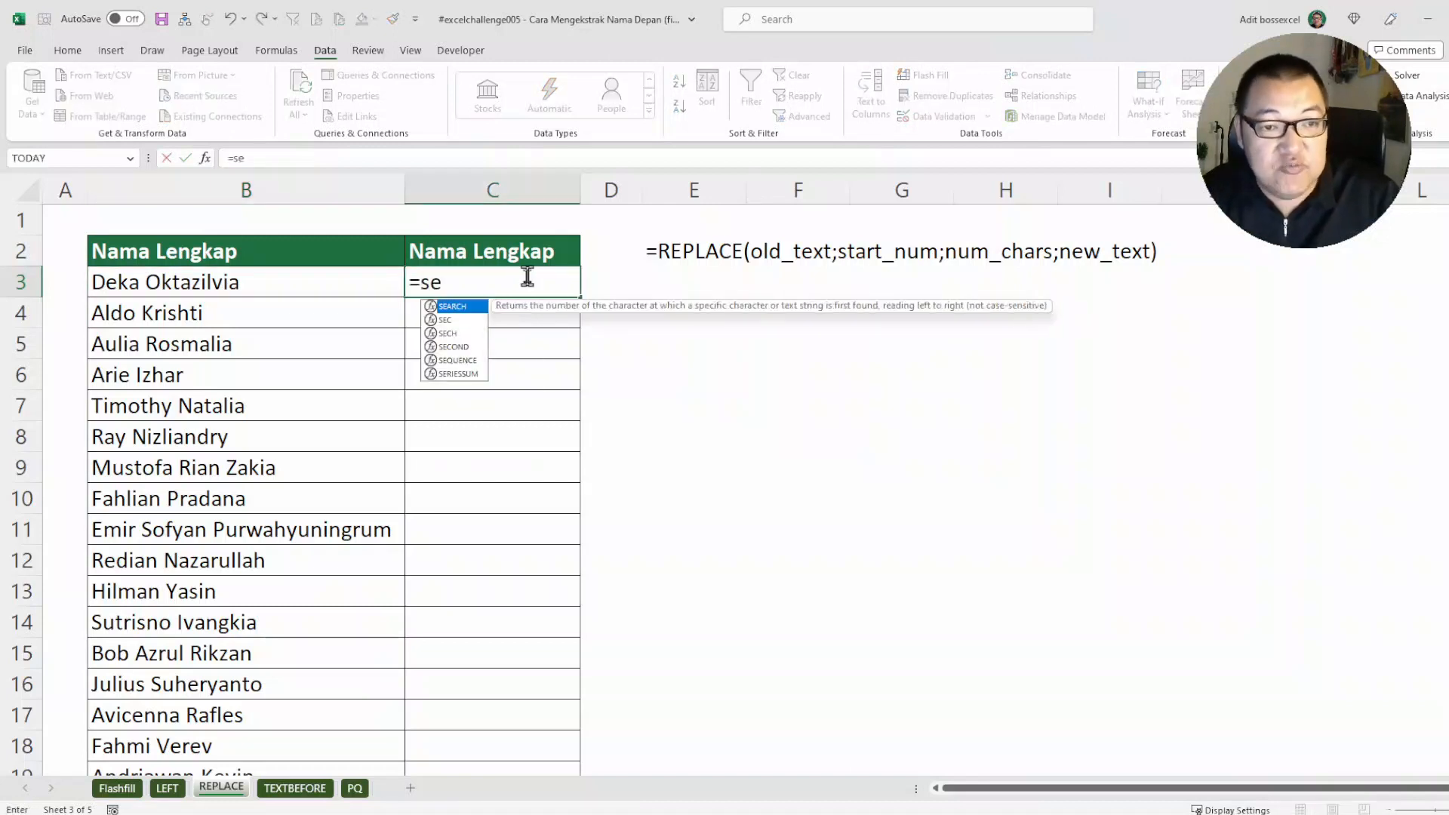
key("Tab")
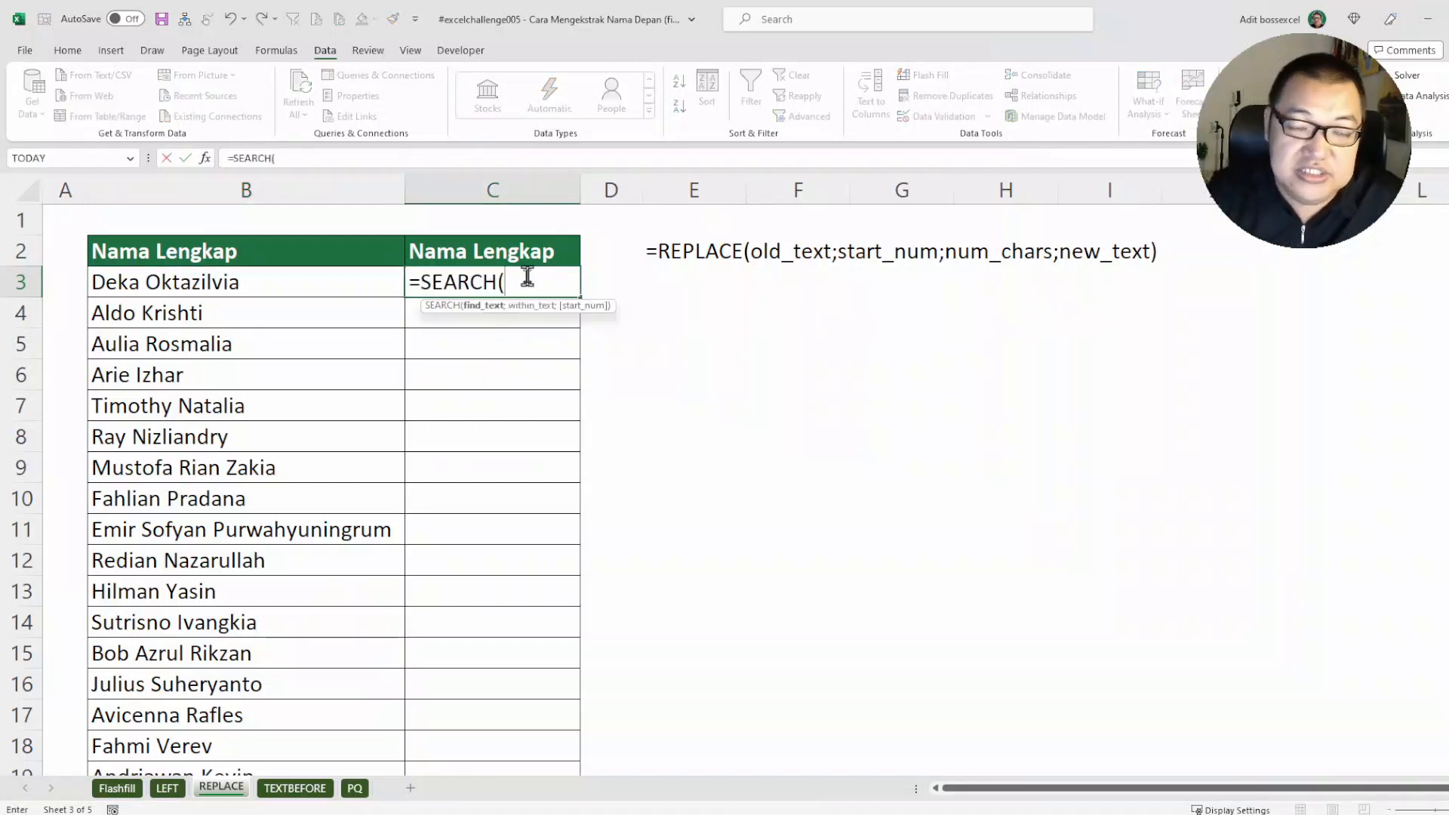
type("\" \";")
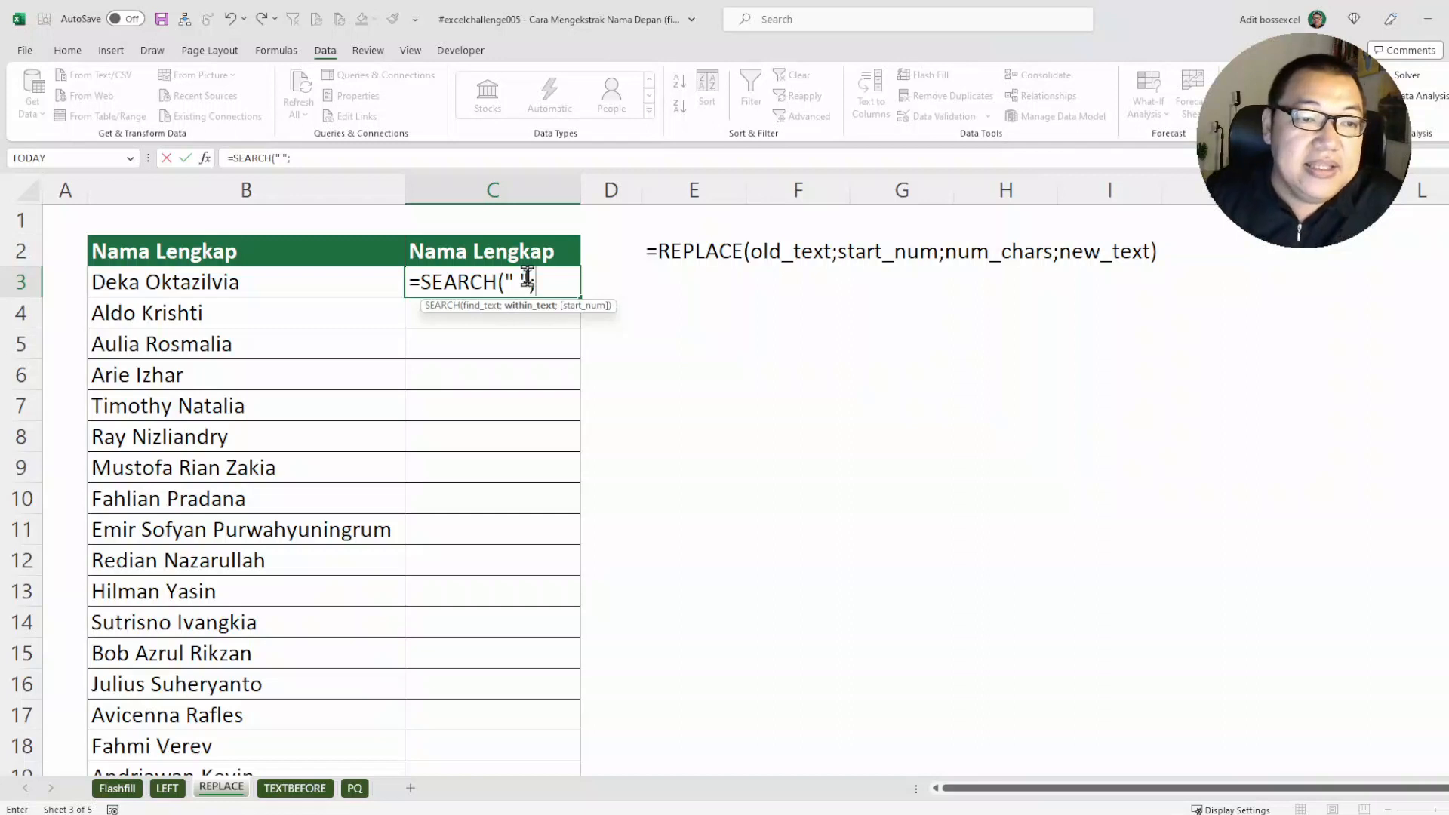
left_click(311, 283)
key("Return")
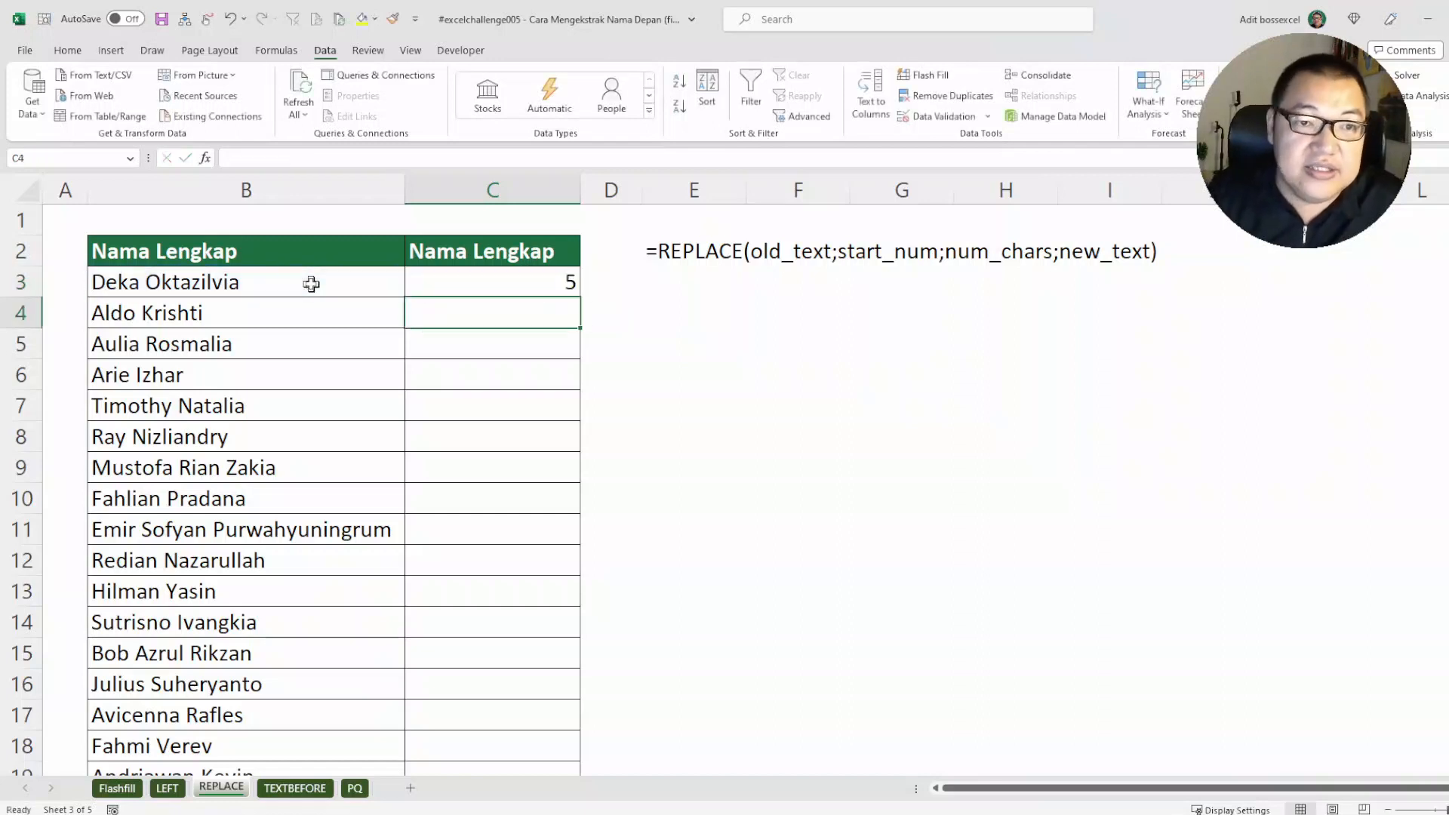
Nest the SEARCH in C3 inside a REPLACE function, with B3 as old_text and the SEARCH as start_num.
left_click(477, 278)
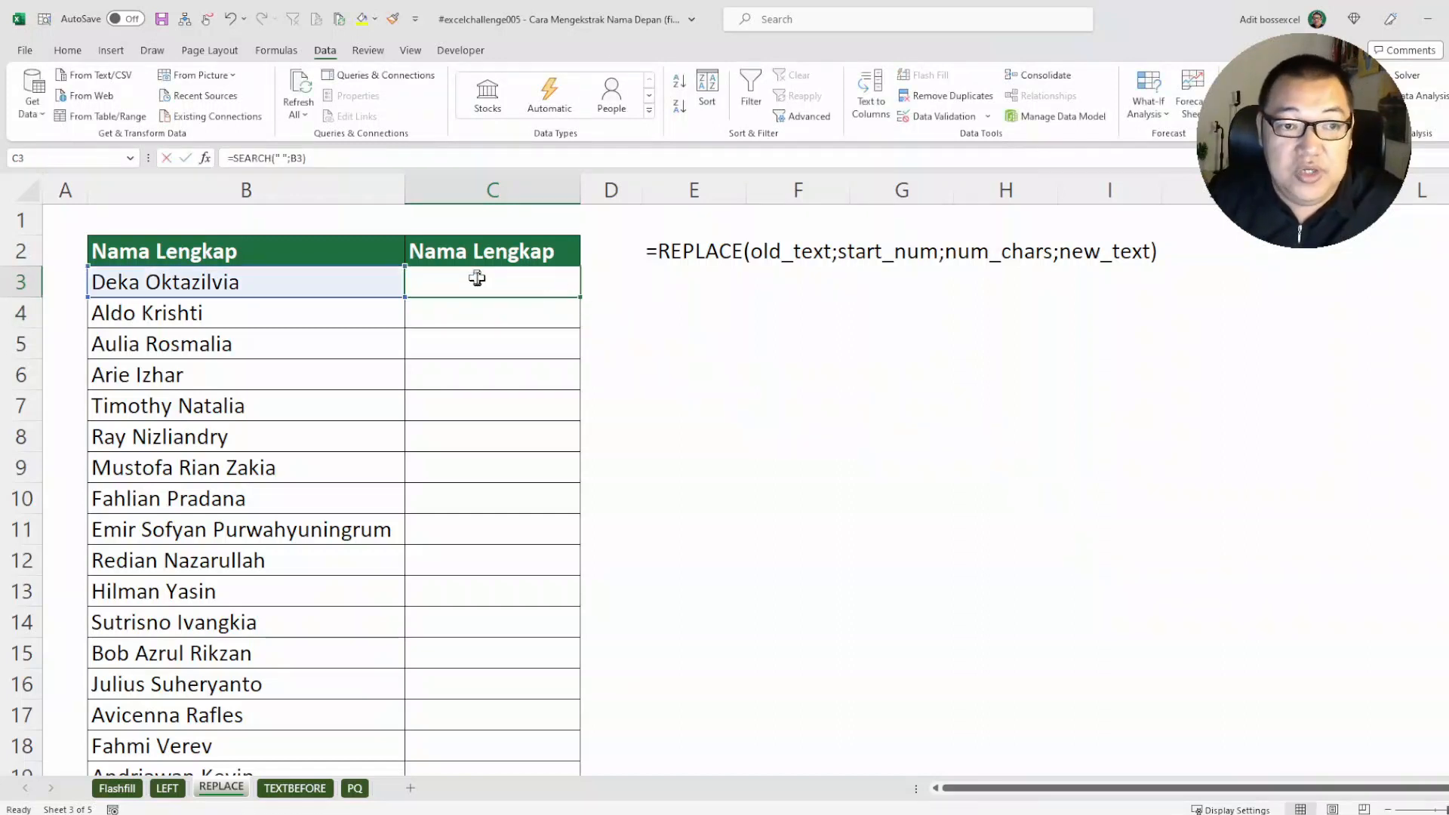
double_click(477, 278)
left_click(420, 282)
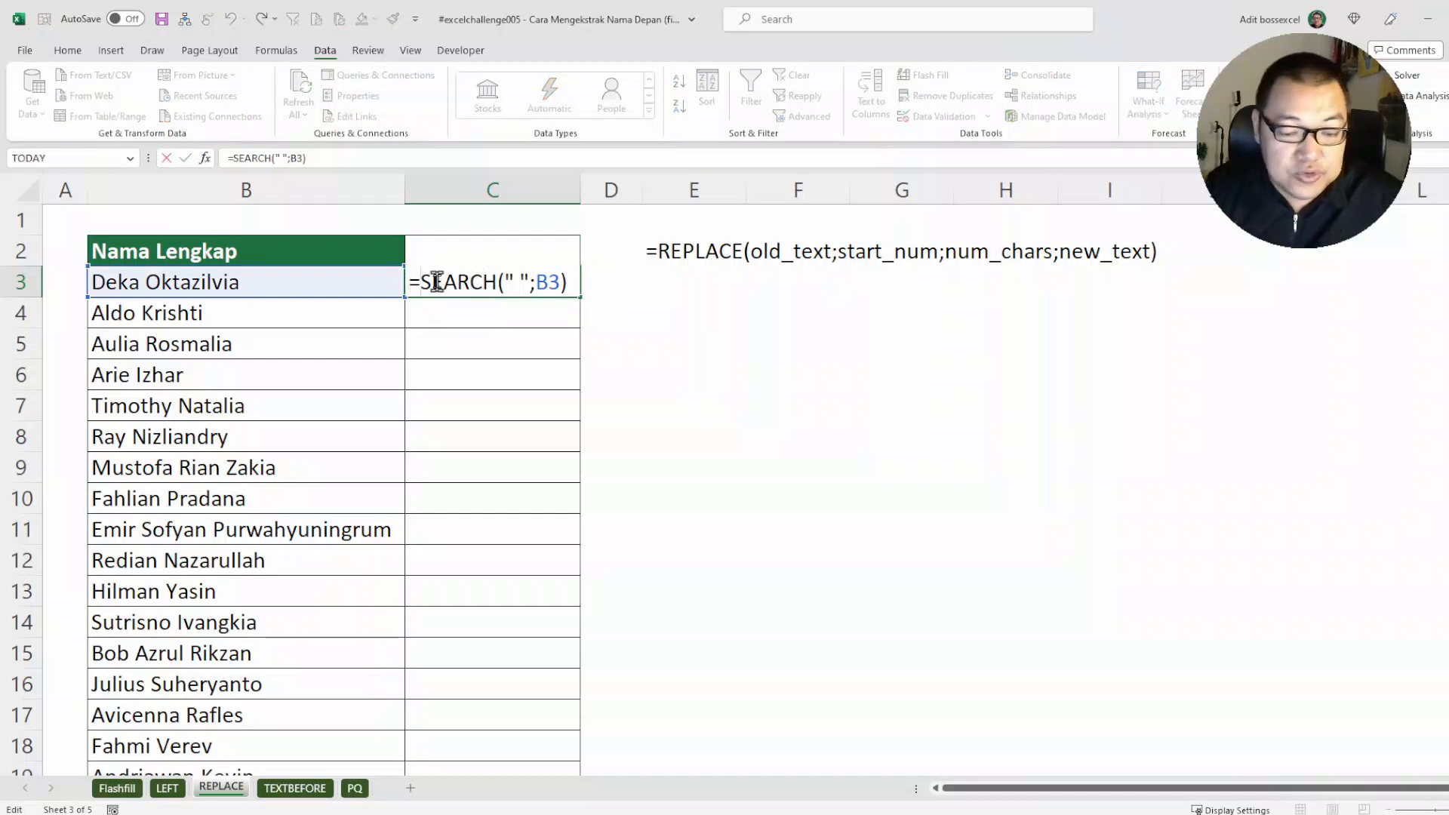
type("rep")
key("Tab")
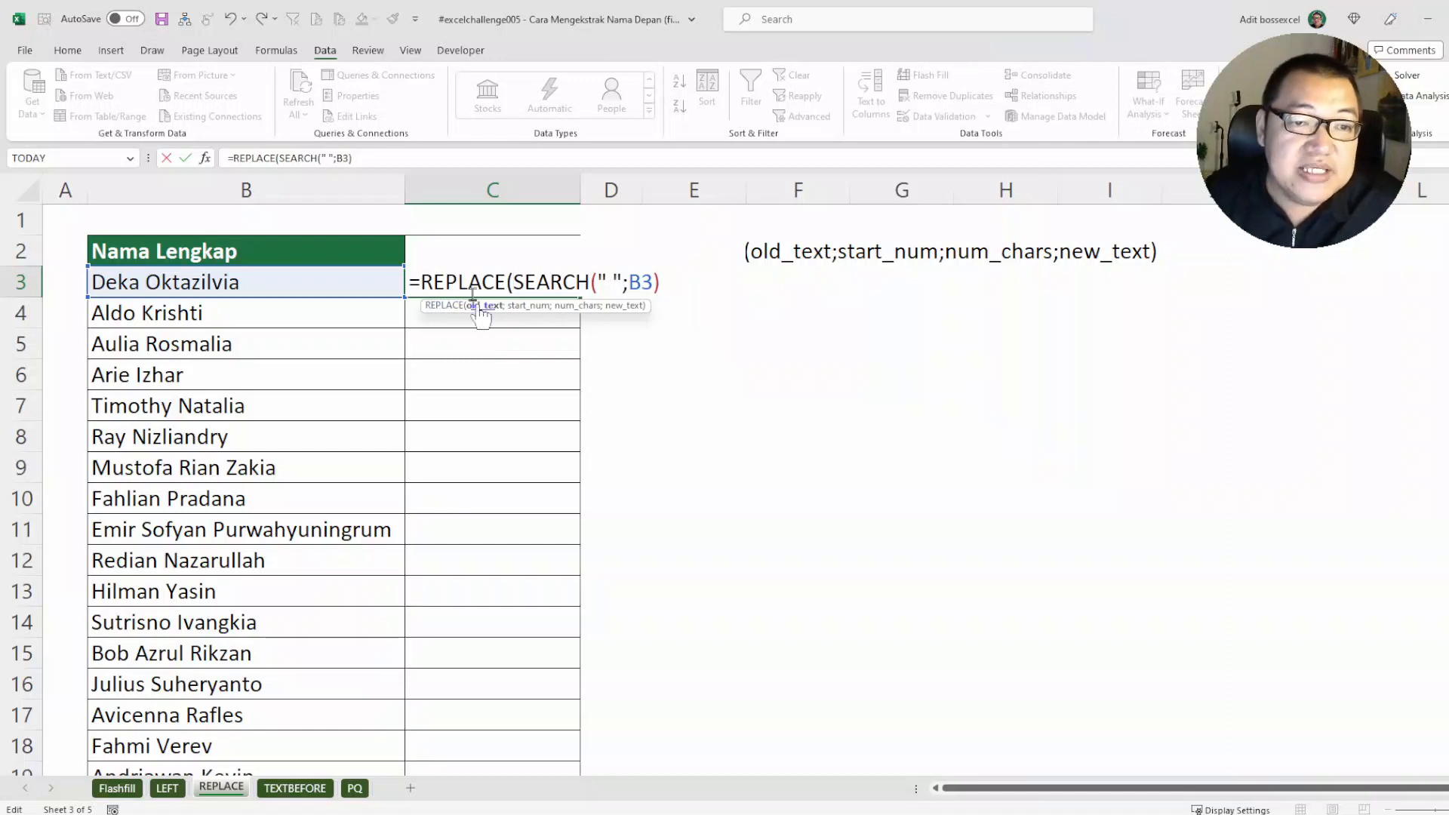
left_click(276, 281)
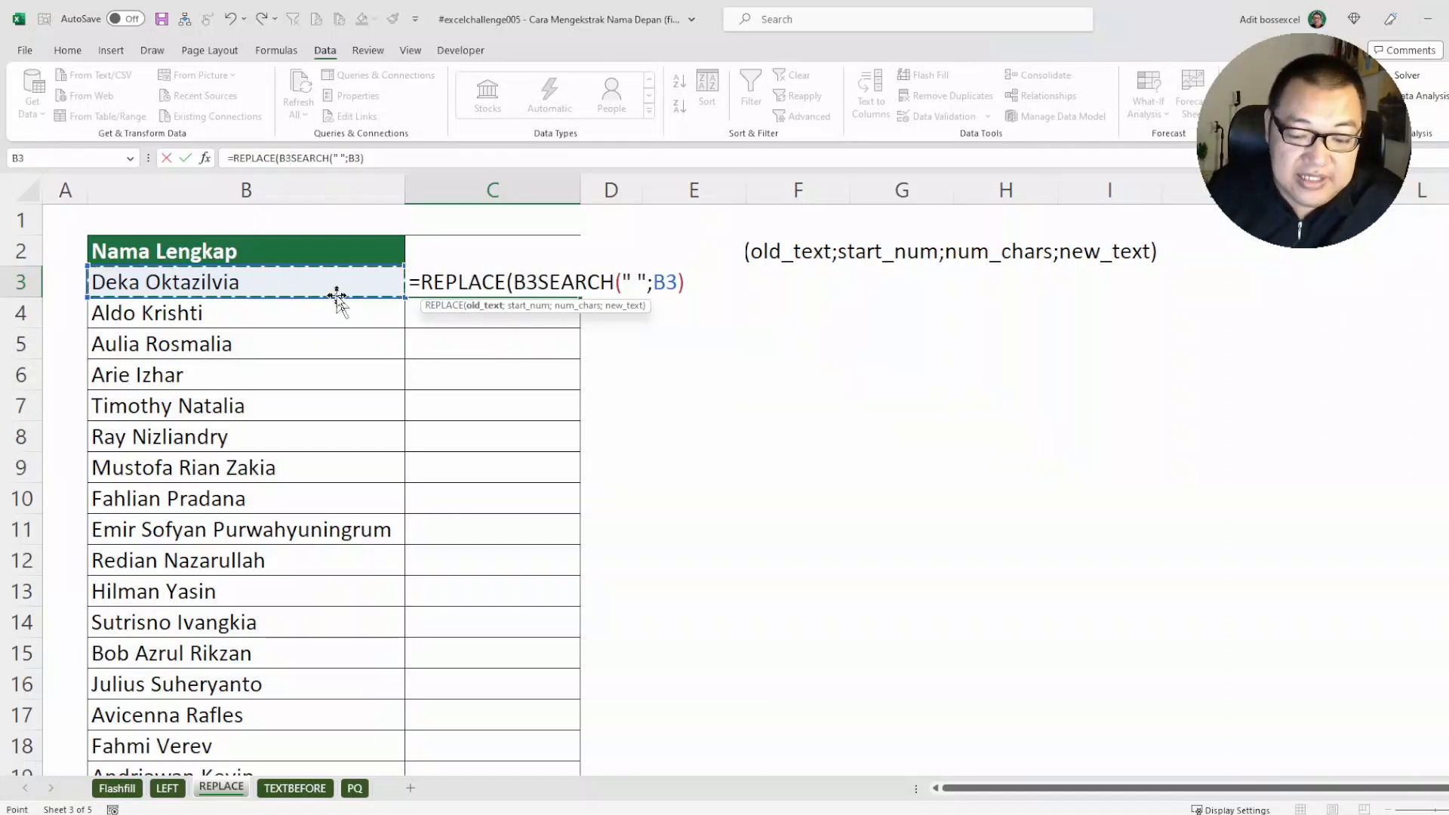
type(";")
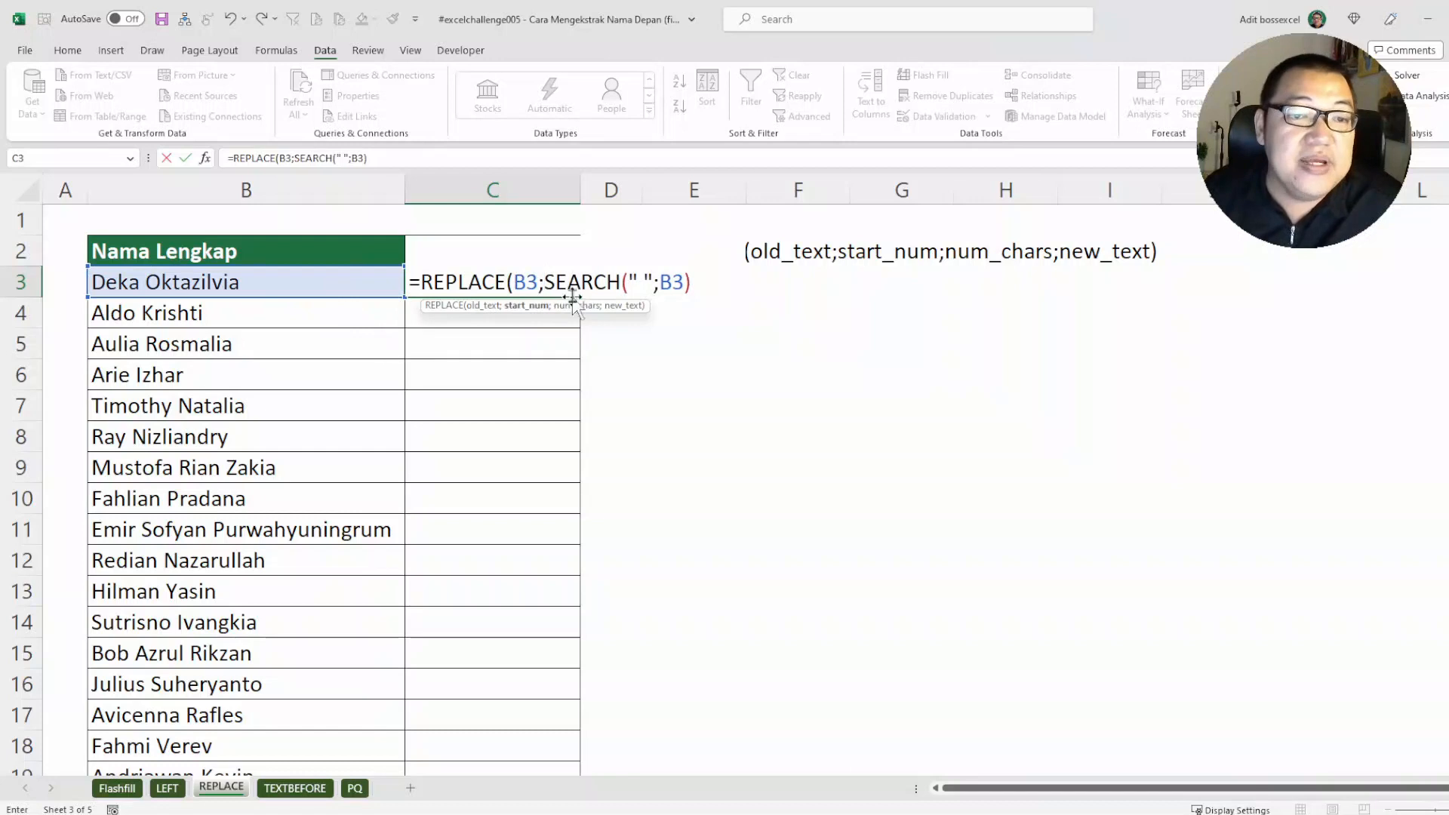
Complete the C3 formula with 99 as num_chars and an empty string as new_text: =REPLACE(B3;SEARCH(" ";B3);99;"").
left_click_drag(545, 281, 702, 279)
left_click(702, 278)
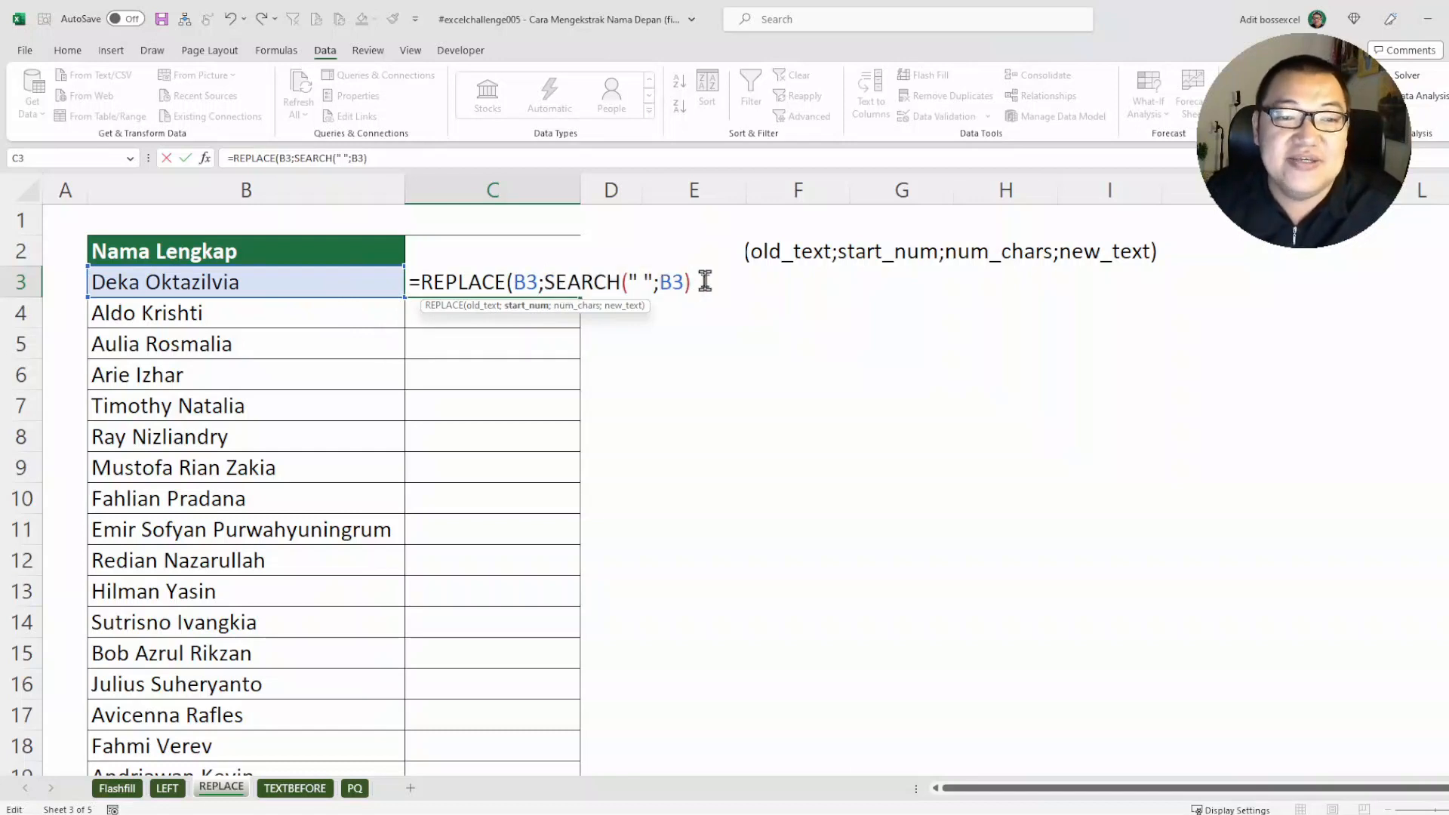
type(";99")
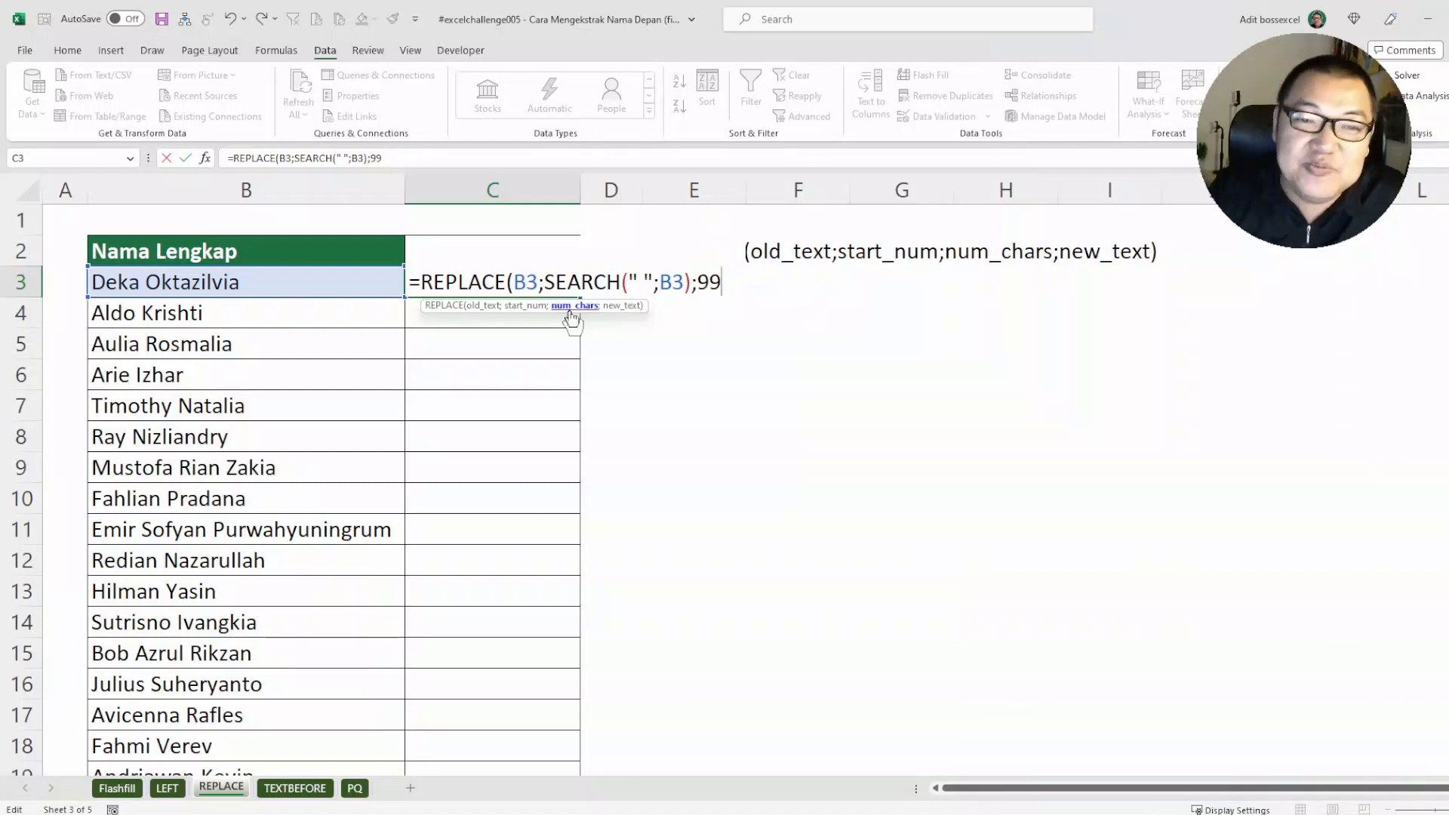
type(";\"\"")
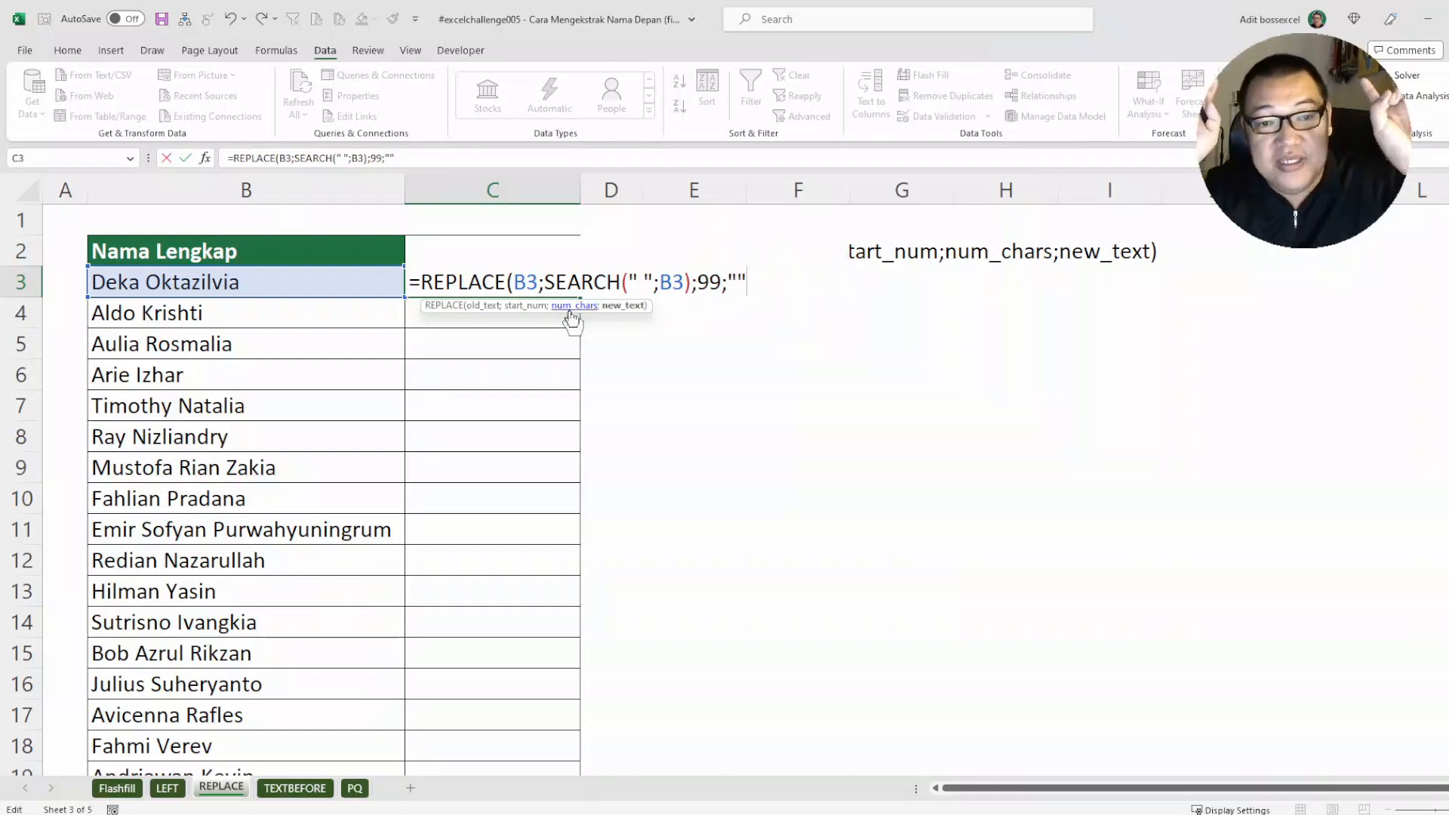
type(")")
key("Return")
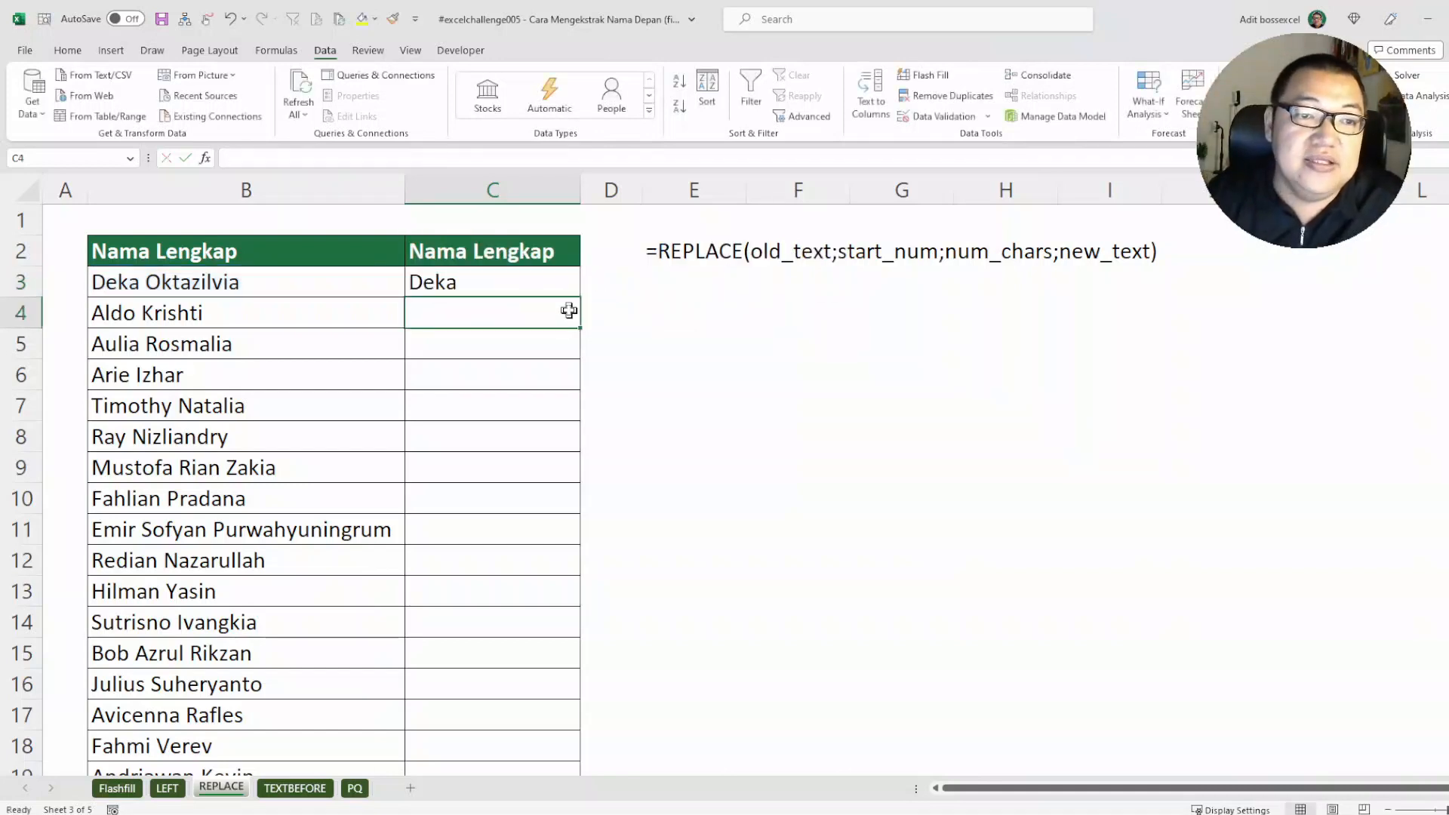
Try filling the C3 REPLACE formula down the column for all names, and undo the fill.
left_click(574, 286)
double_click(576, 297)
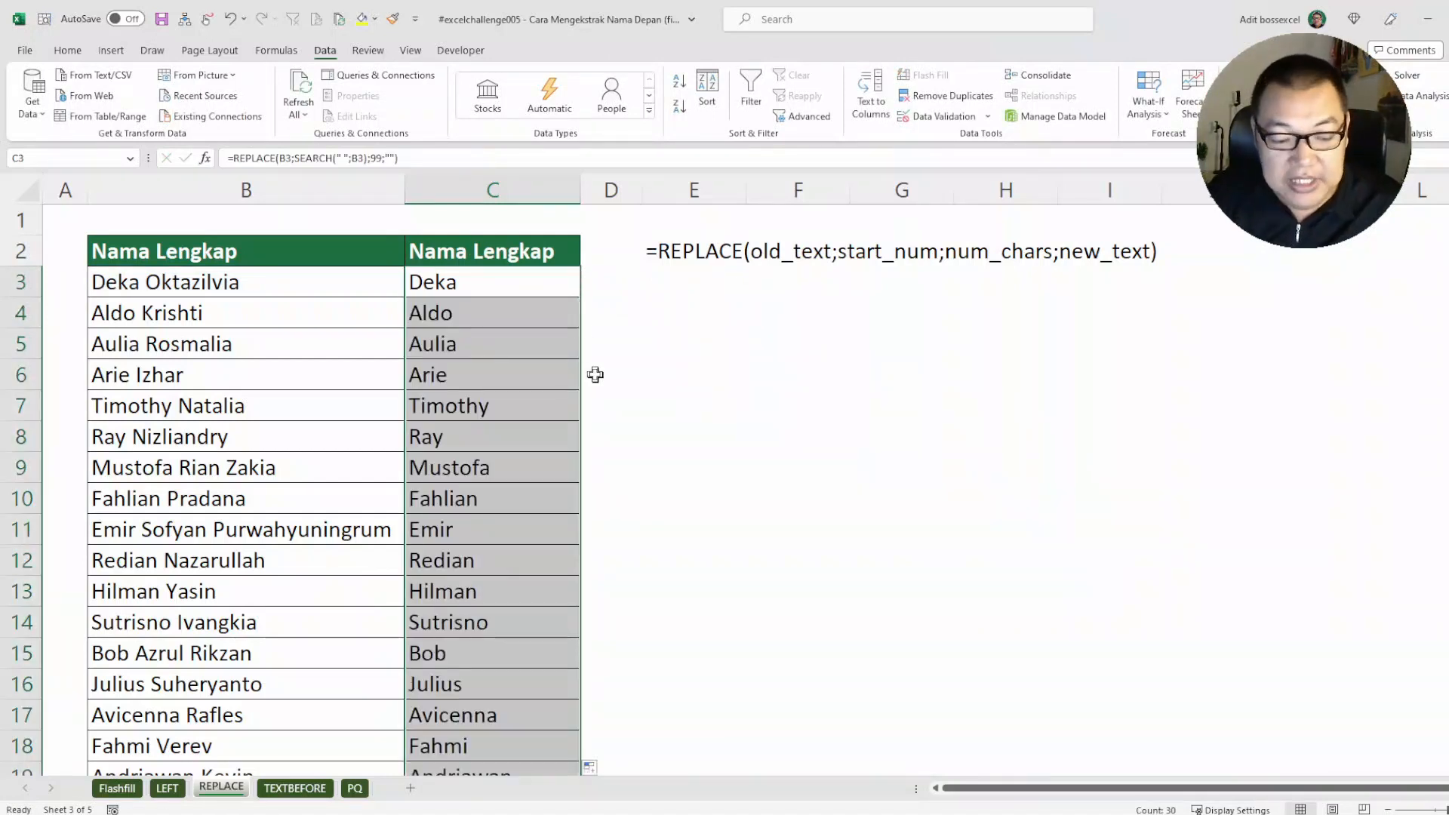
key("ctrl+z")
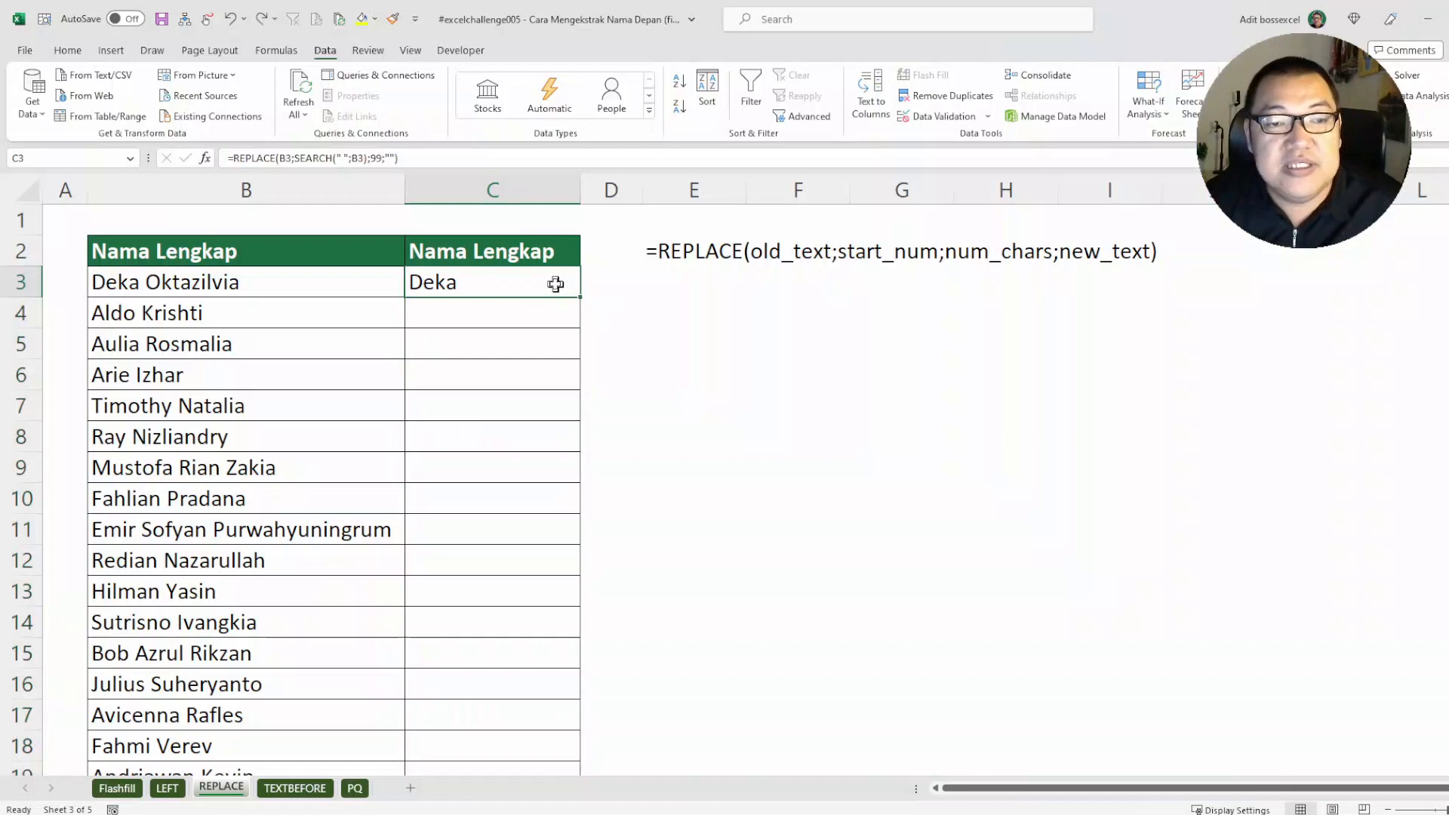
Change the old_text argument of the REPLACE formula in C3 to the range B3:B32.
double_click(556, 284)
left_click_drag(538, 283, 516, 284)
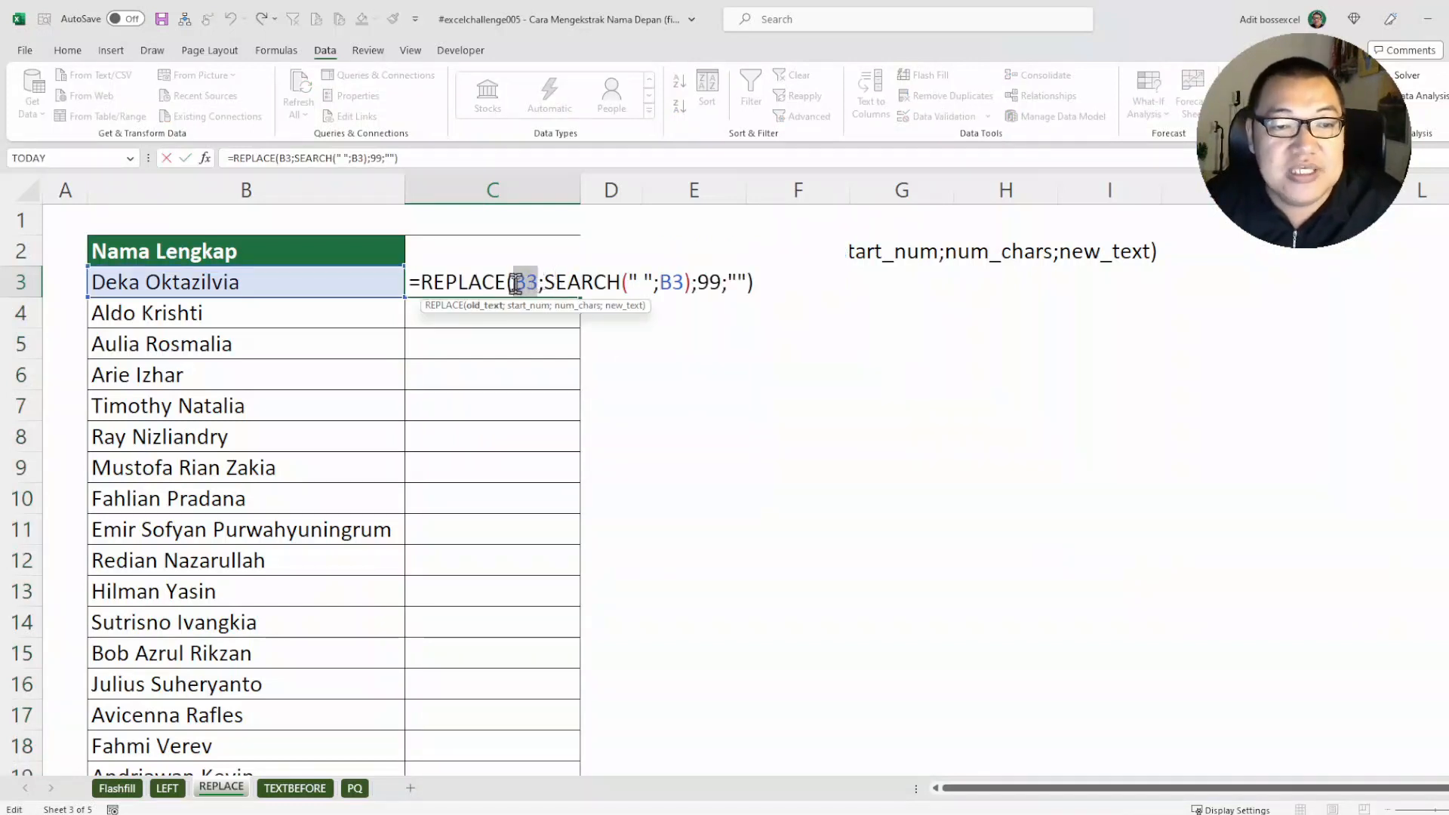
key("BackSpace")
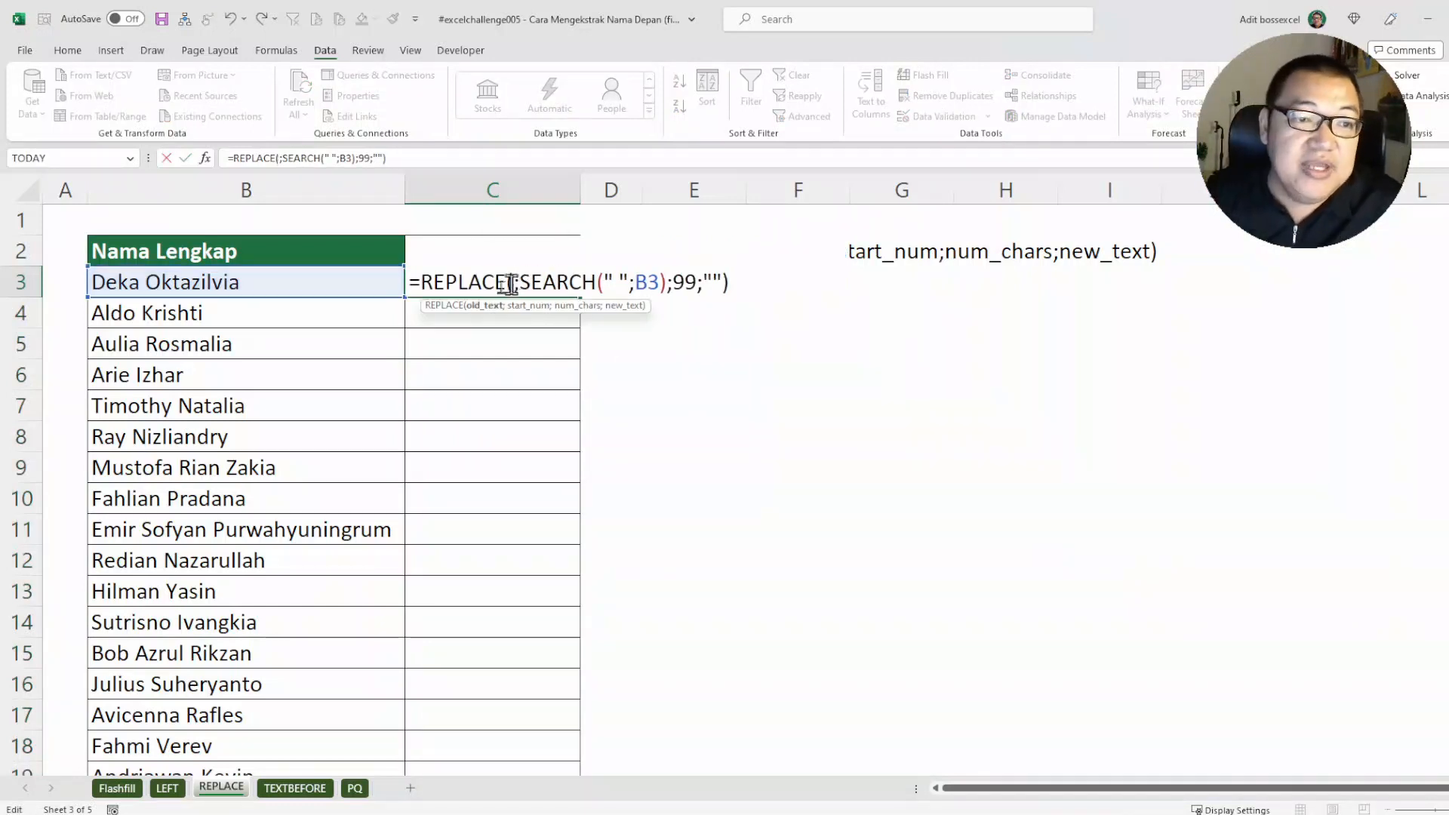
left_click(370, 283)
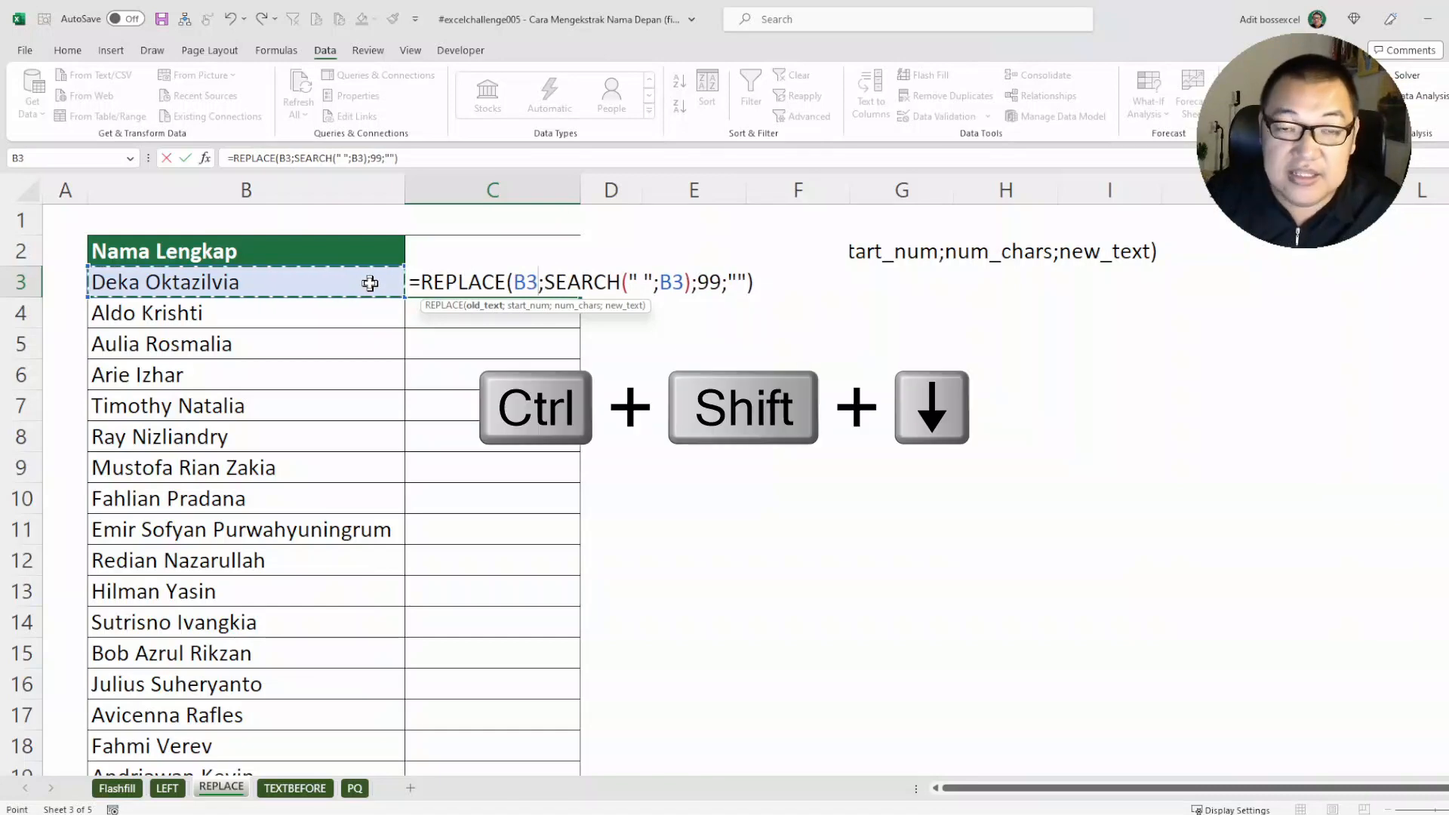
key("ctrl+shift+Down")
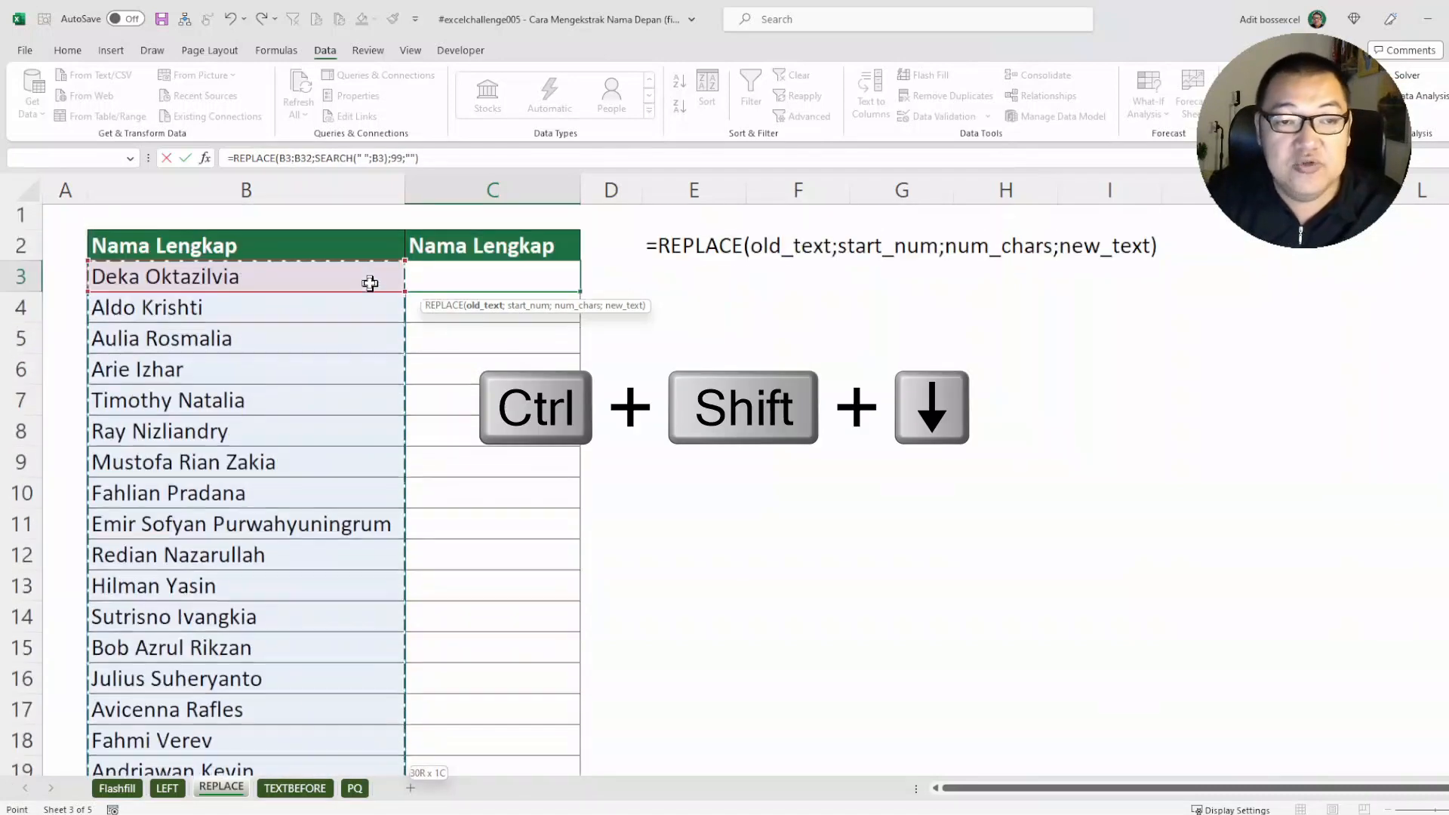
key("ctrl+BackSpace")
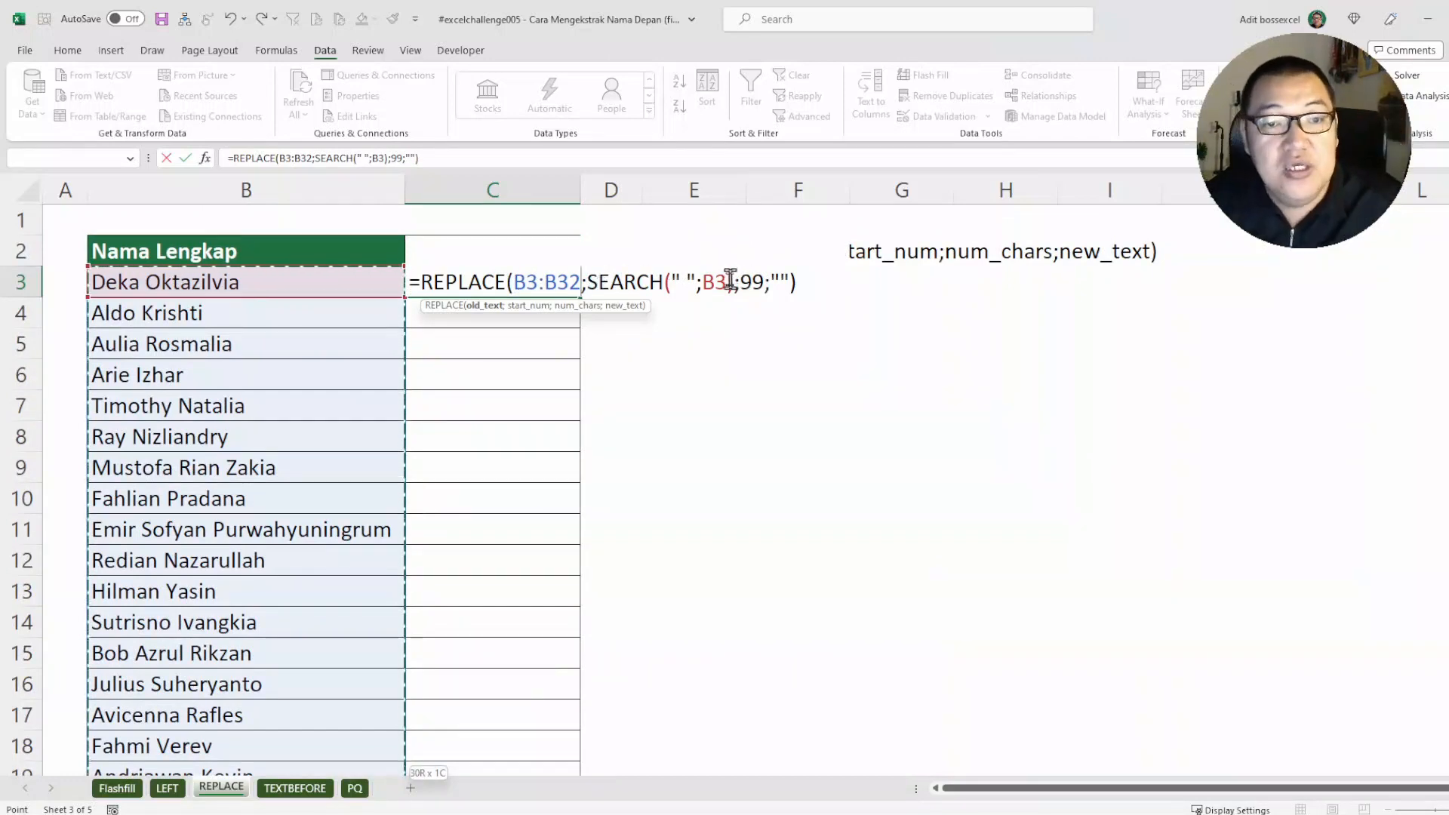
Change the SEARCH reference in C3 to B3:B32 and enter =REPLACE(B3:B32;SEARCH(" ";B3:B32);99;"") as a spilling formula.
left_click_drag(709, 280, 702, 282)
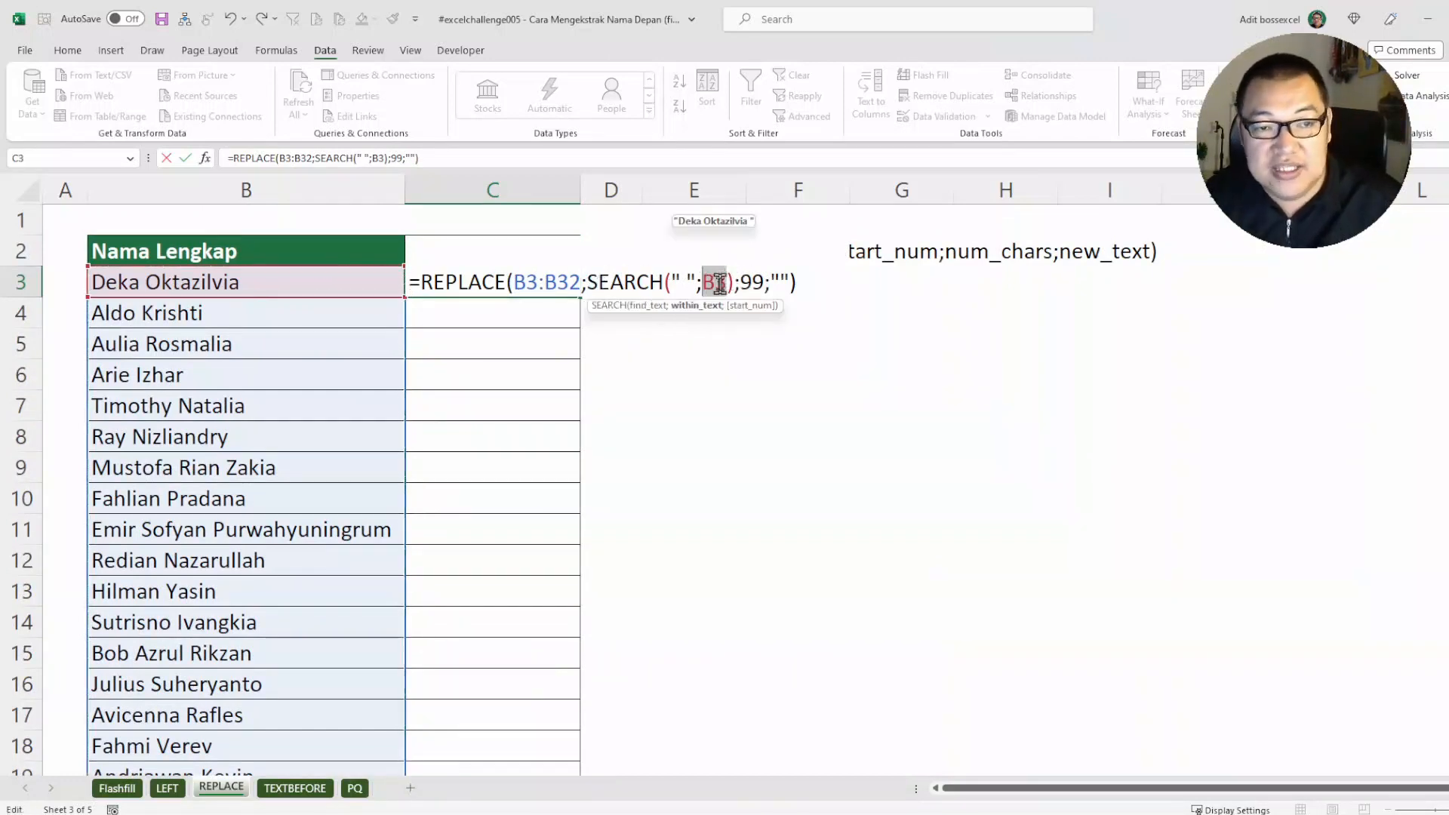
key("ctrl+shift+Down")
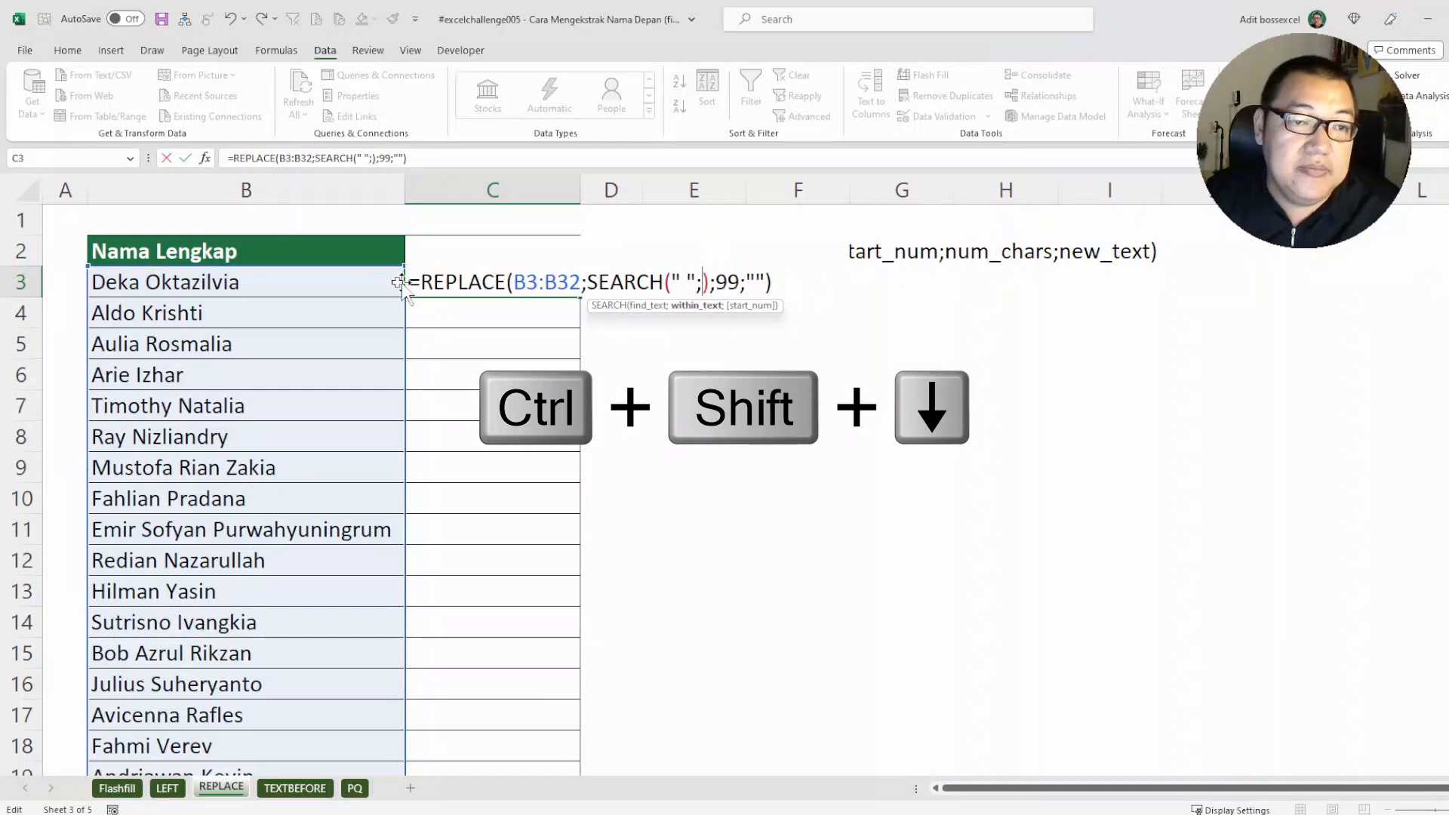
left_click(375, 283)
key("ctrl+shift+Down")
key("ctrl+BackSpace")
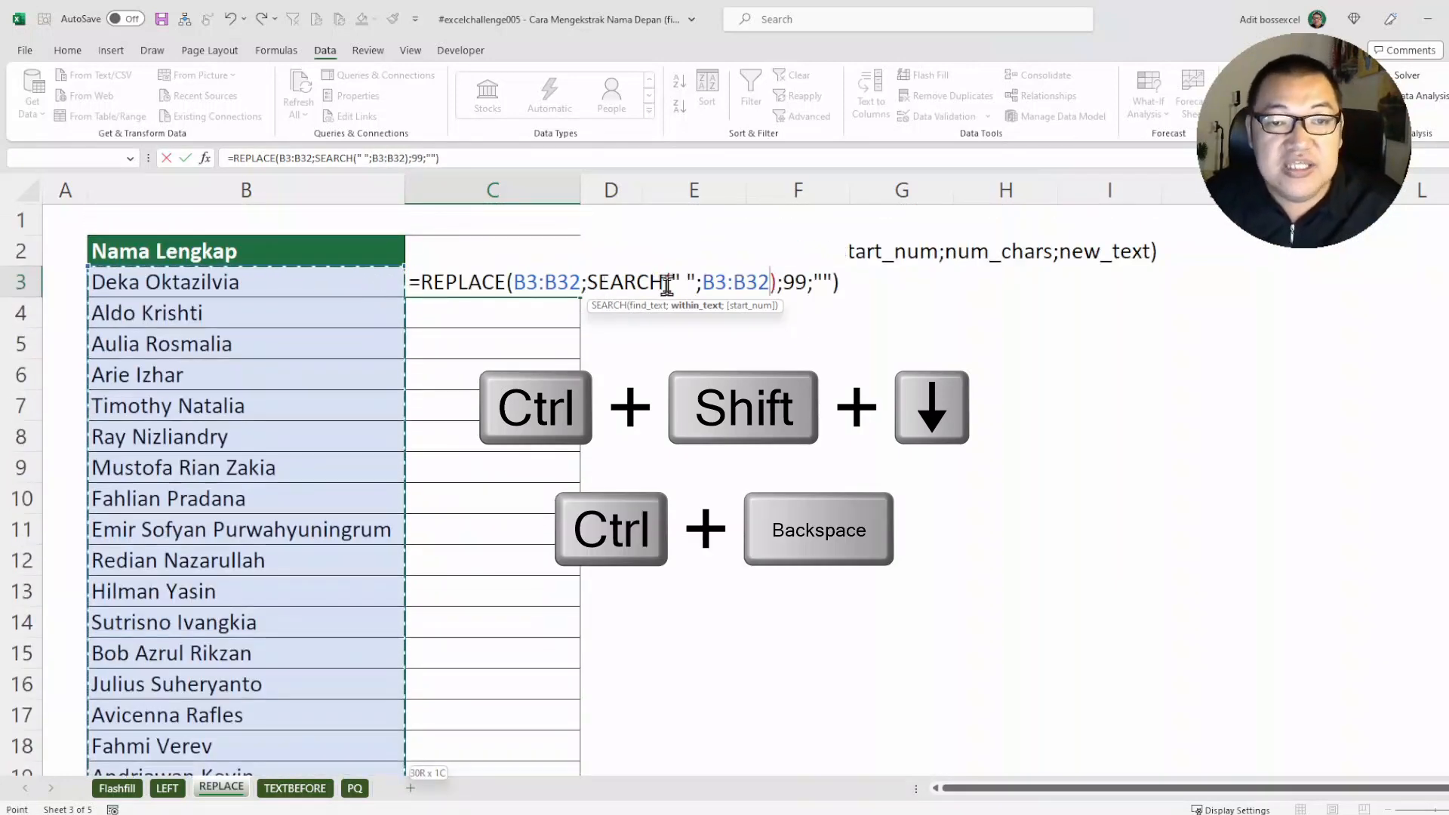
key("Return")
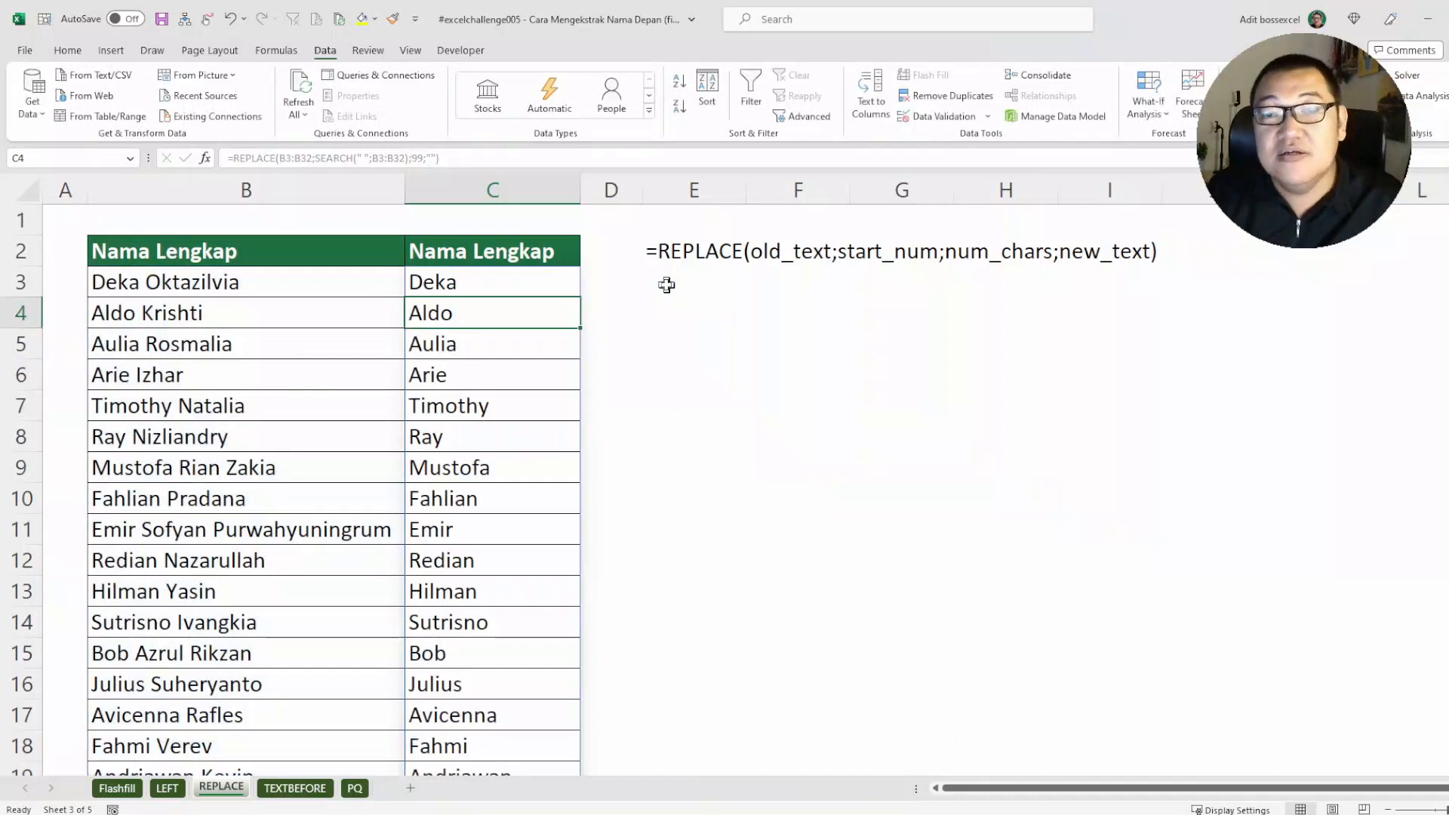
left_click_drag(533, 289, 501, 593)
left_click(529, 285)
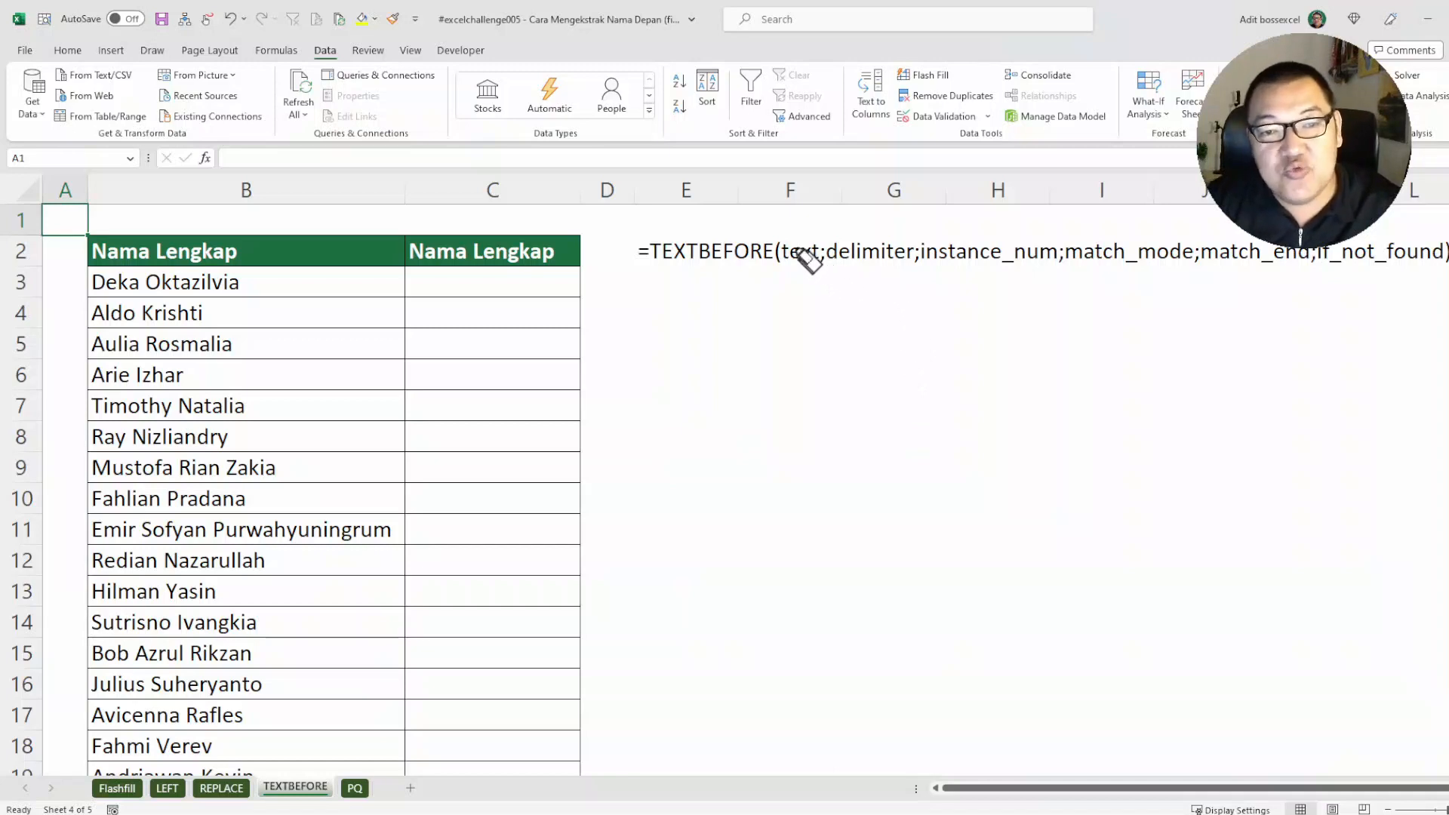
On the TEXTBEFORE sheet, mark the syntax's text and delimiter arguments and B3's space, underline the optional arguments, and clear the annotations.
left_click_drag(777, 251, 903, 251)
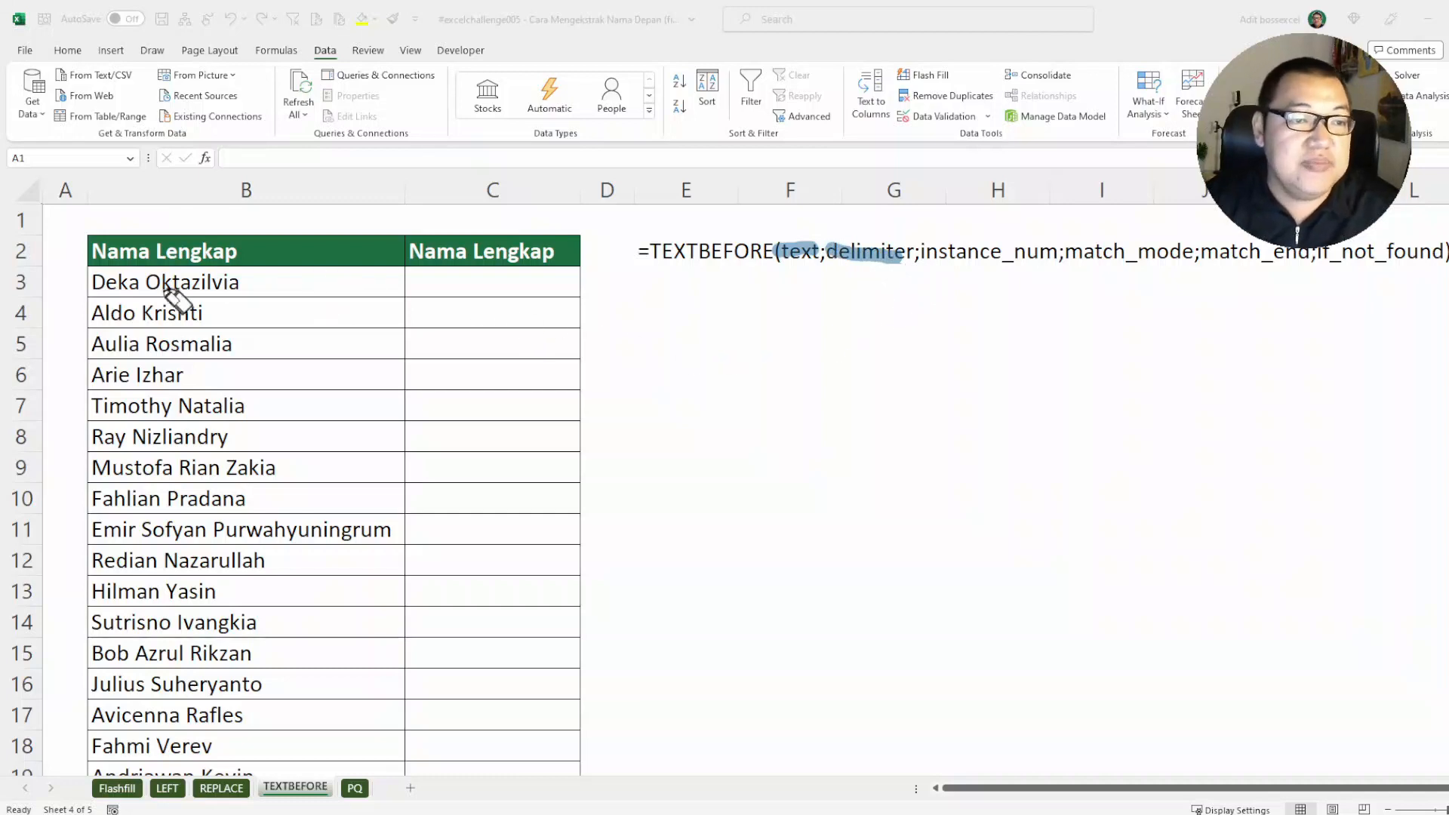
left_click_drag(142, 265, 145, 300)
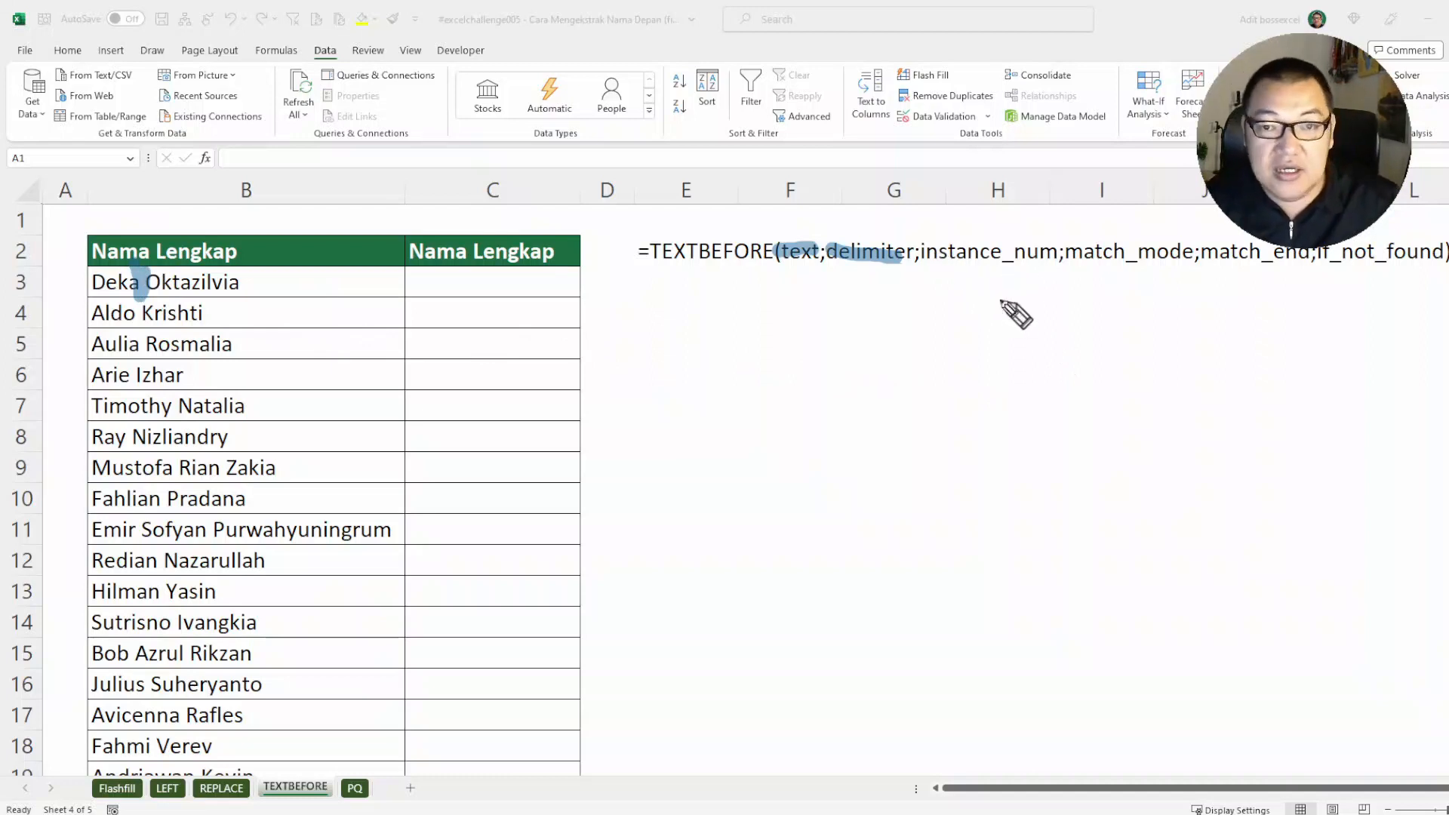
left_click_drag(911, 269, 1400, 284)
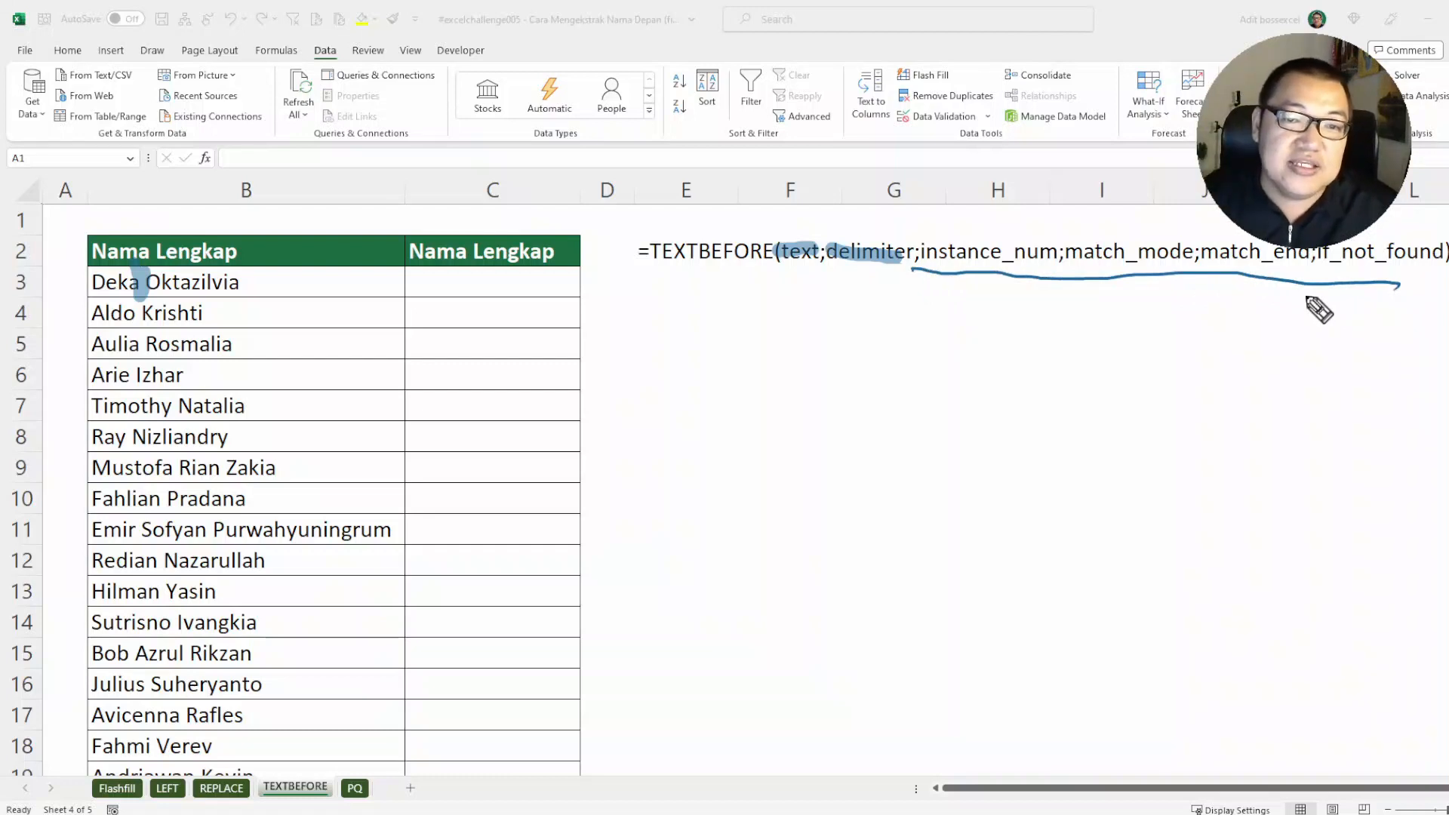
key("ctrl+shift+7")
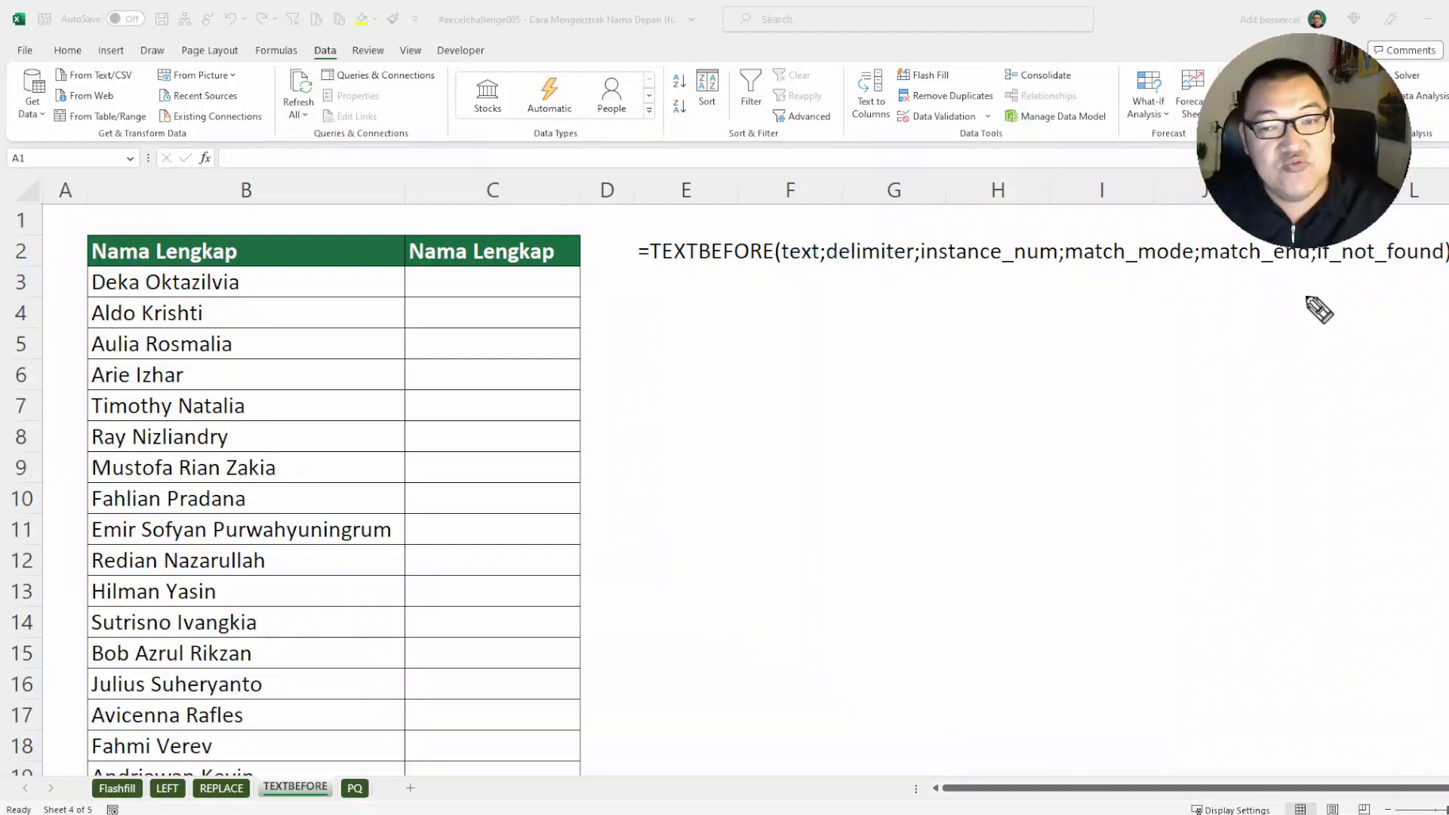
key("ctrl+shift+2")
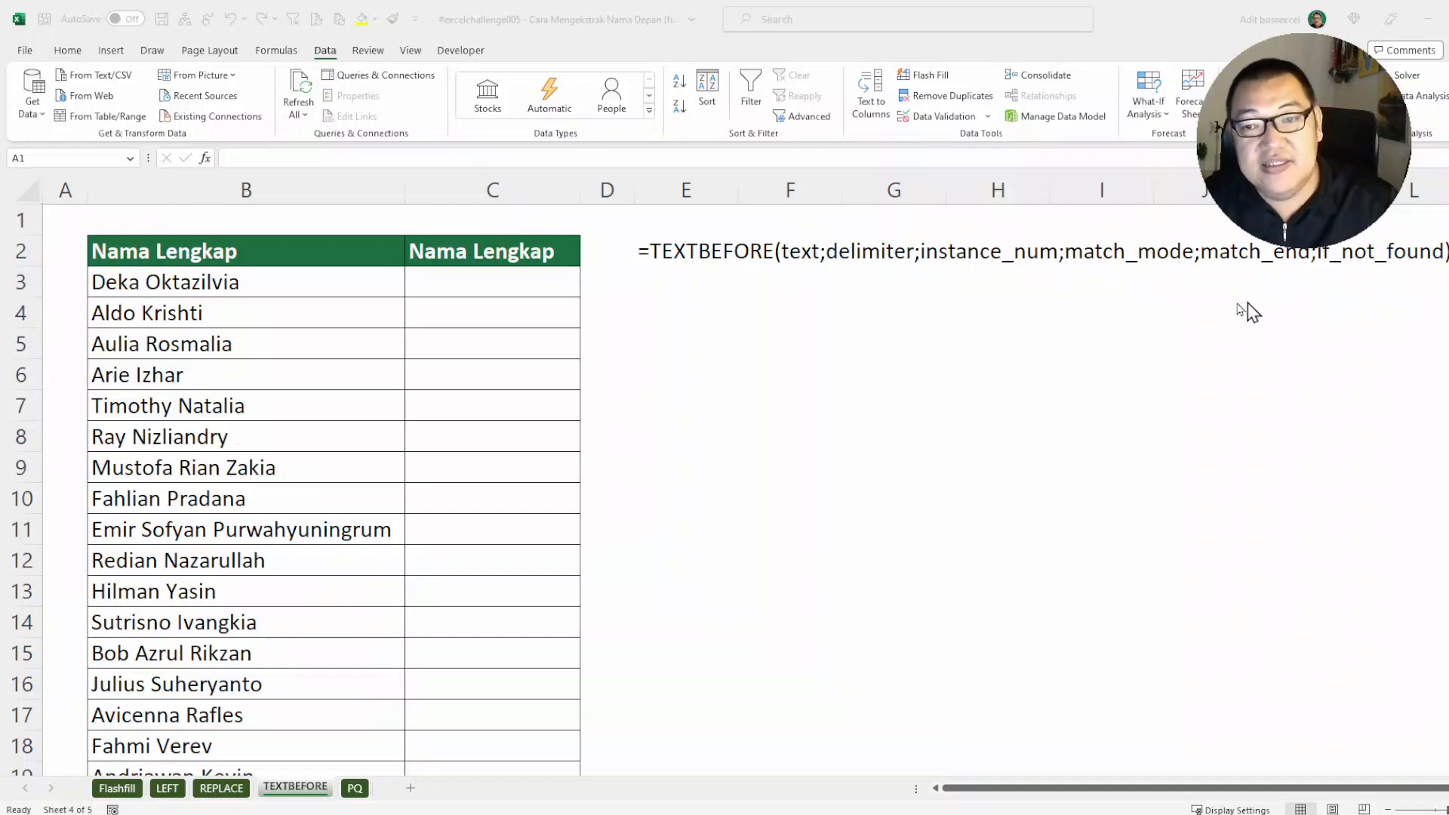
Begin a TEXTBEFORE formula in C3 with the range B3:B32 as its text argument.
left_click(554, 283)
left_click(554, 284)
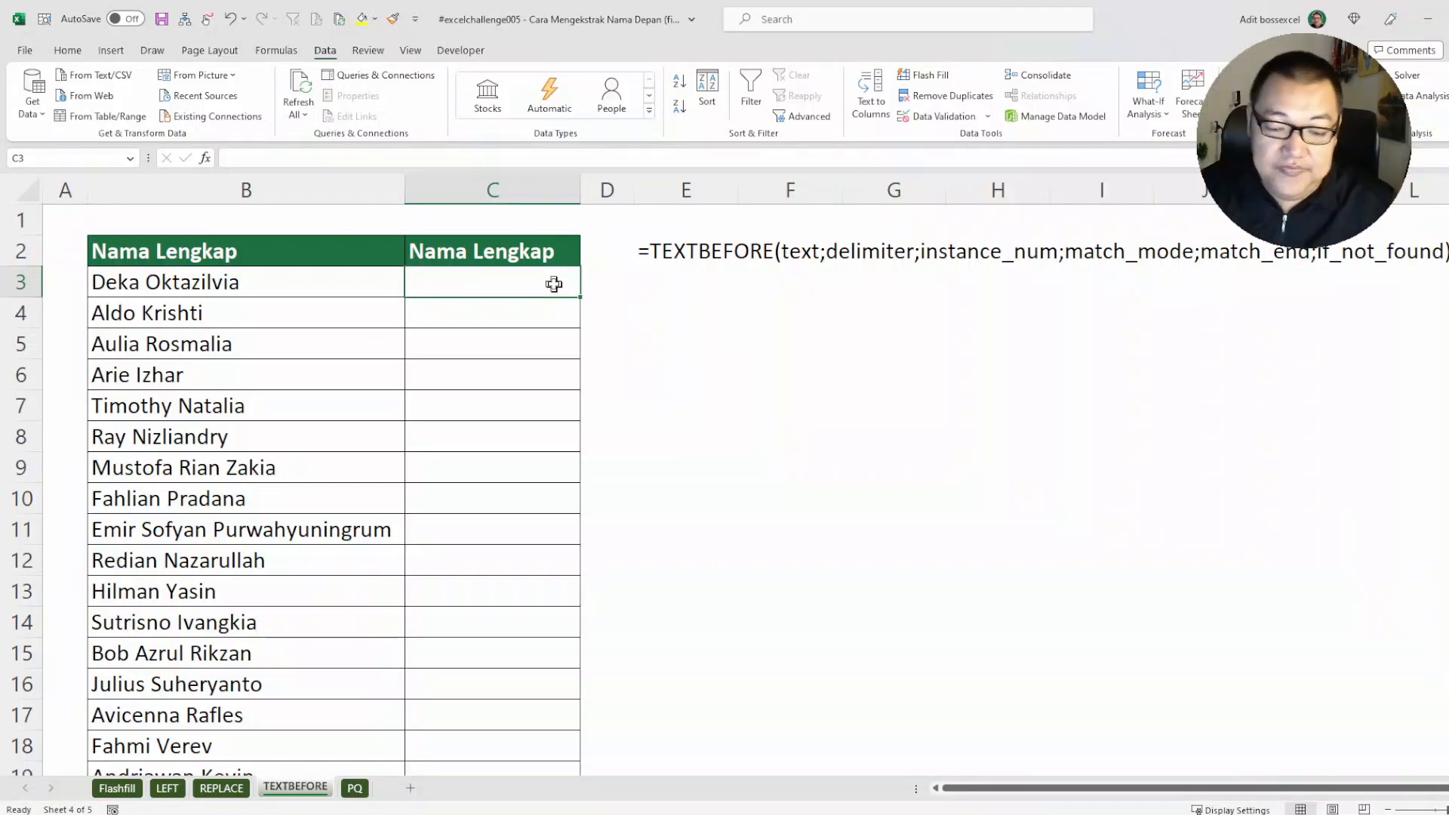
type("=textb")
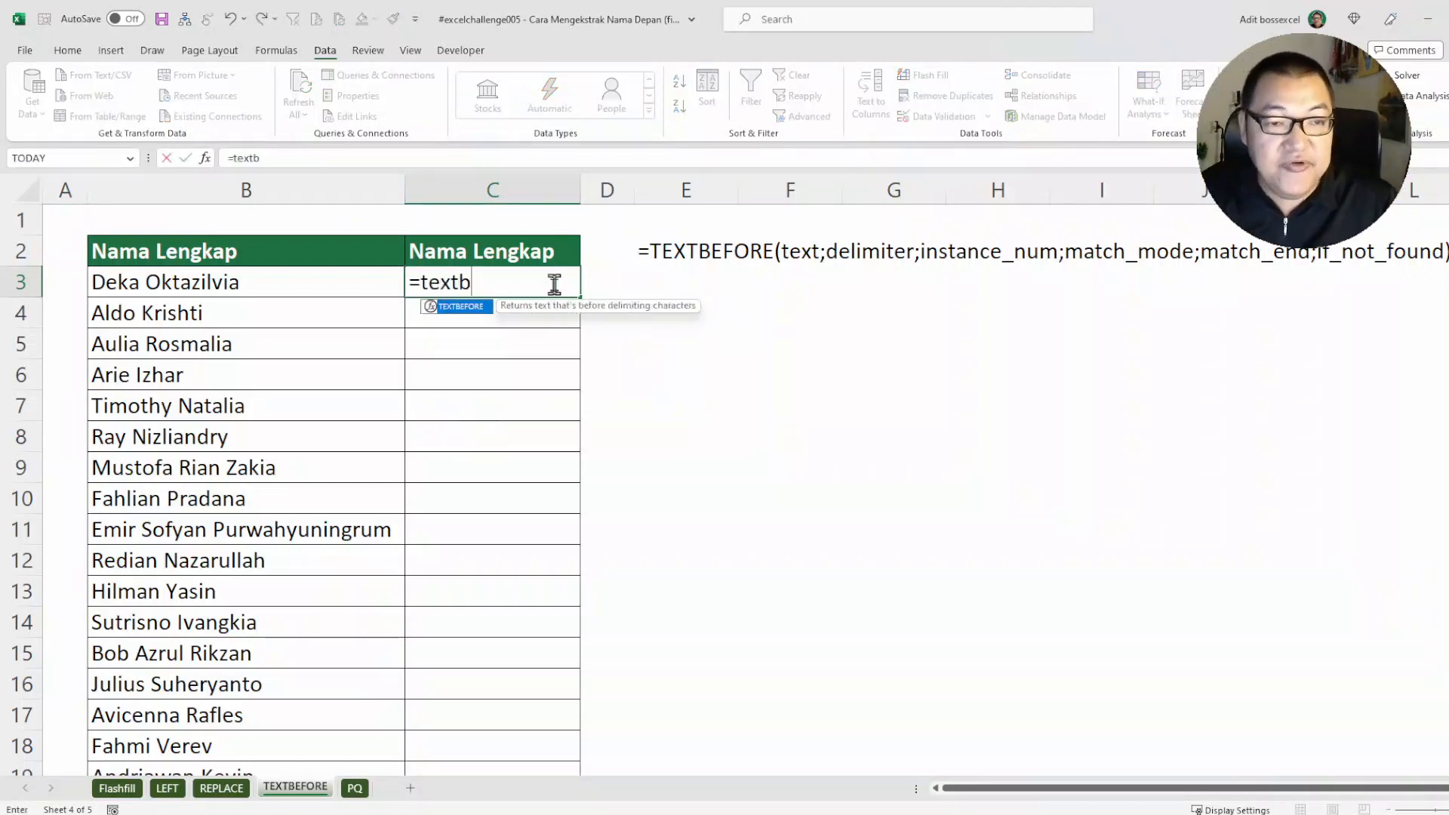
key("Tab")
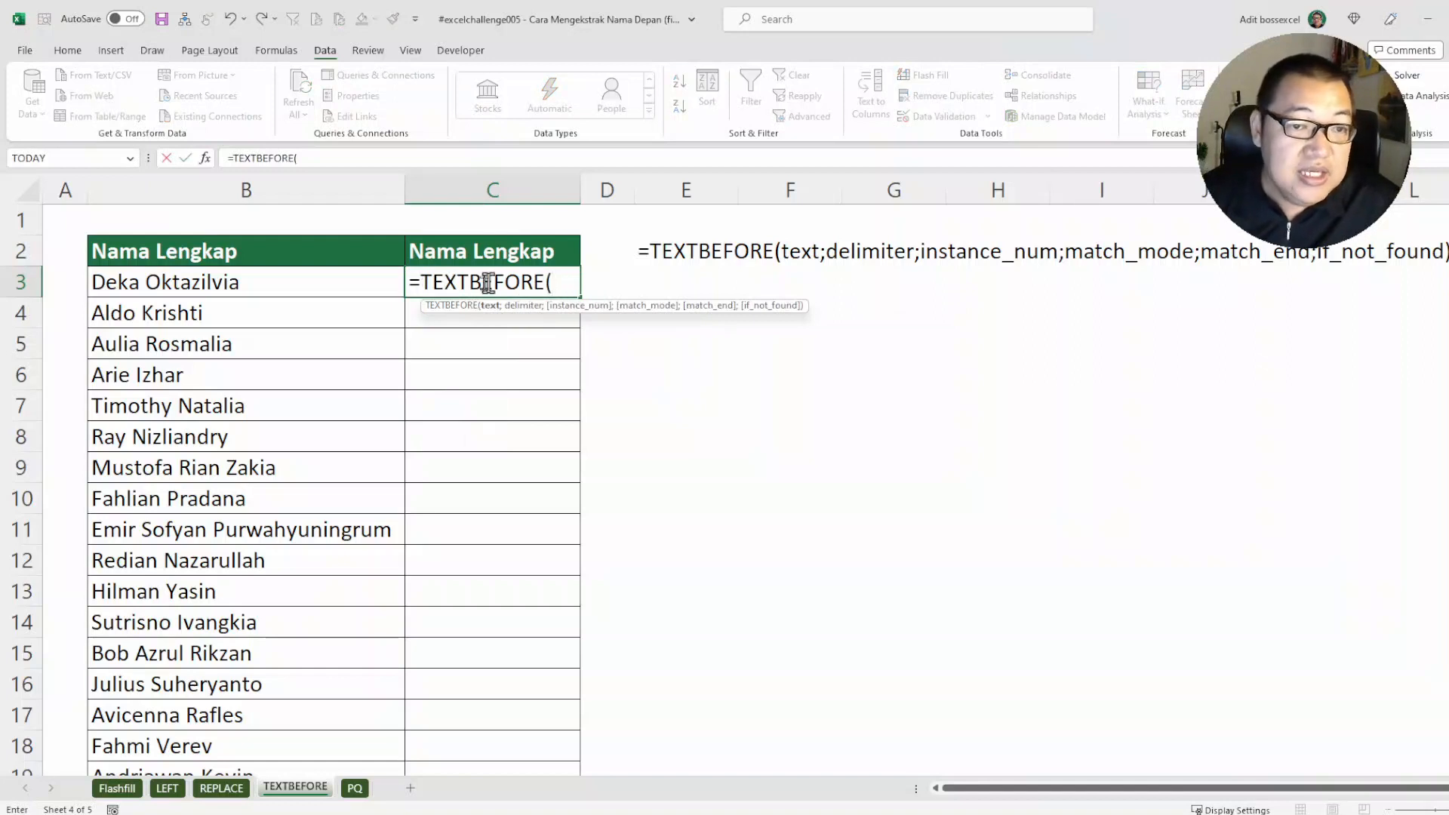
left_click(363, 283)
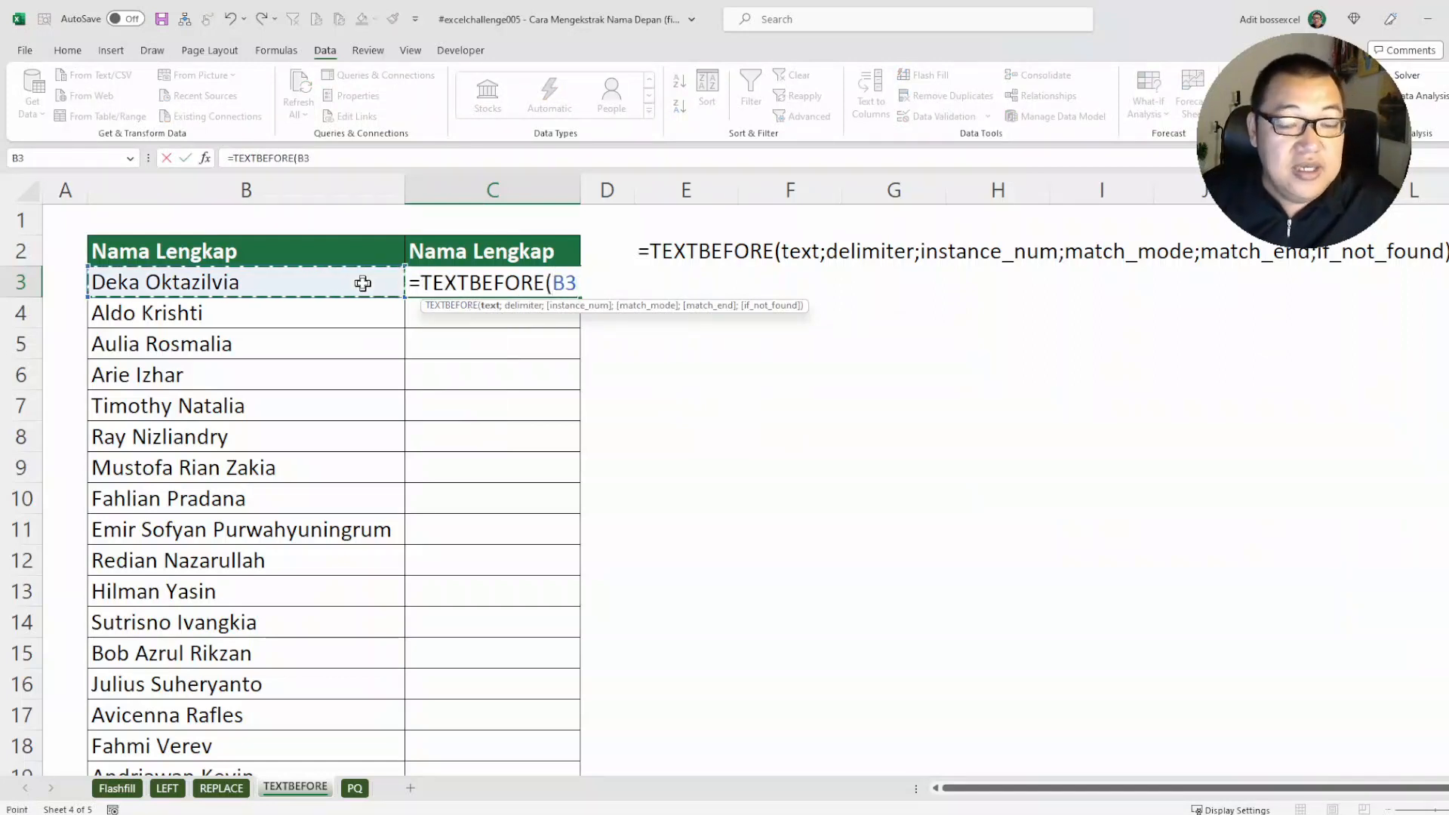
key("BackSpace")
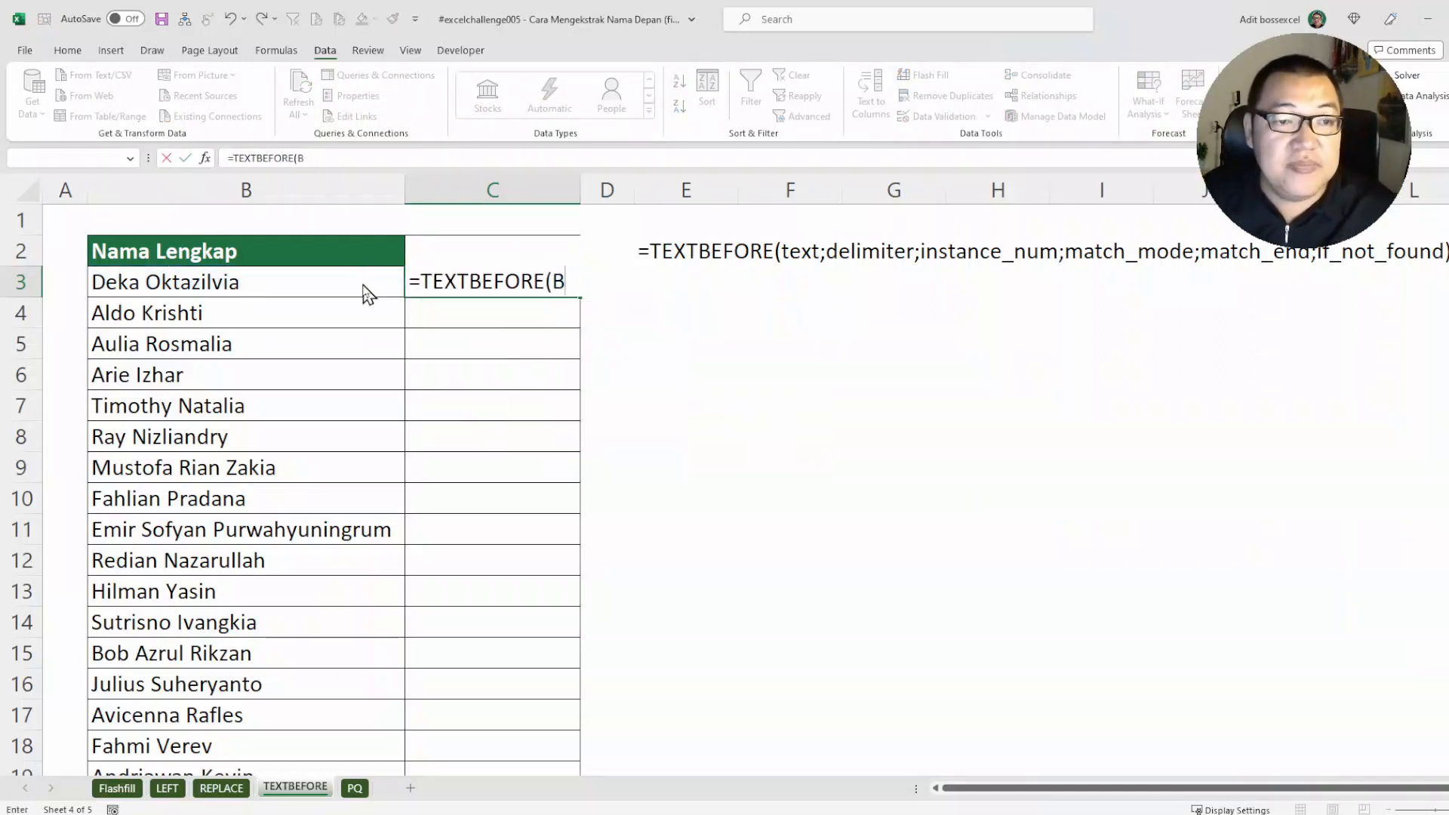
key("Return")
left_click(765, 460)
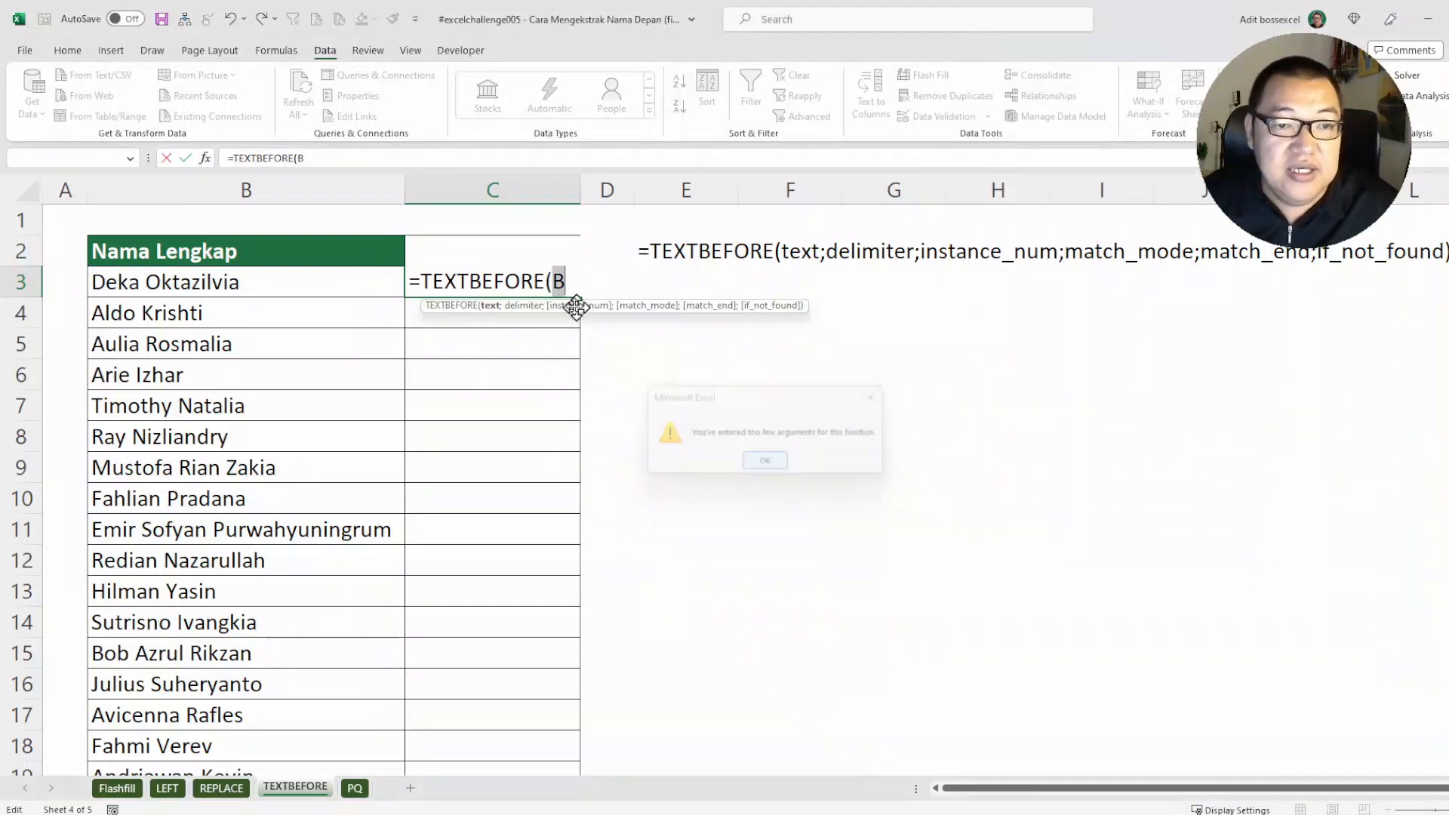
left_click(346, 285)
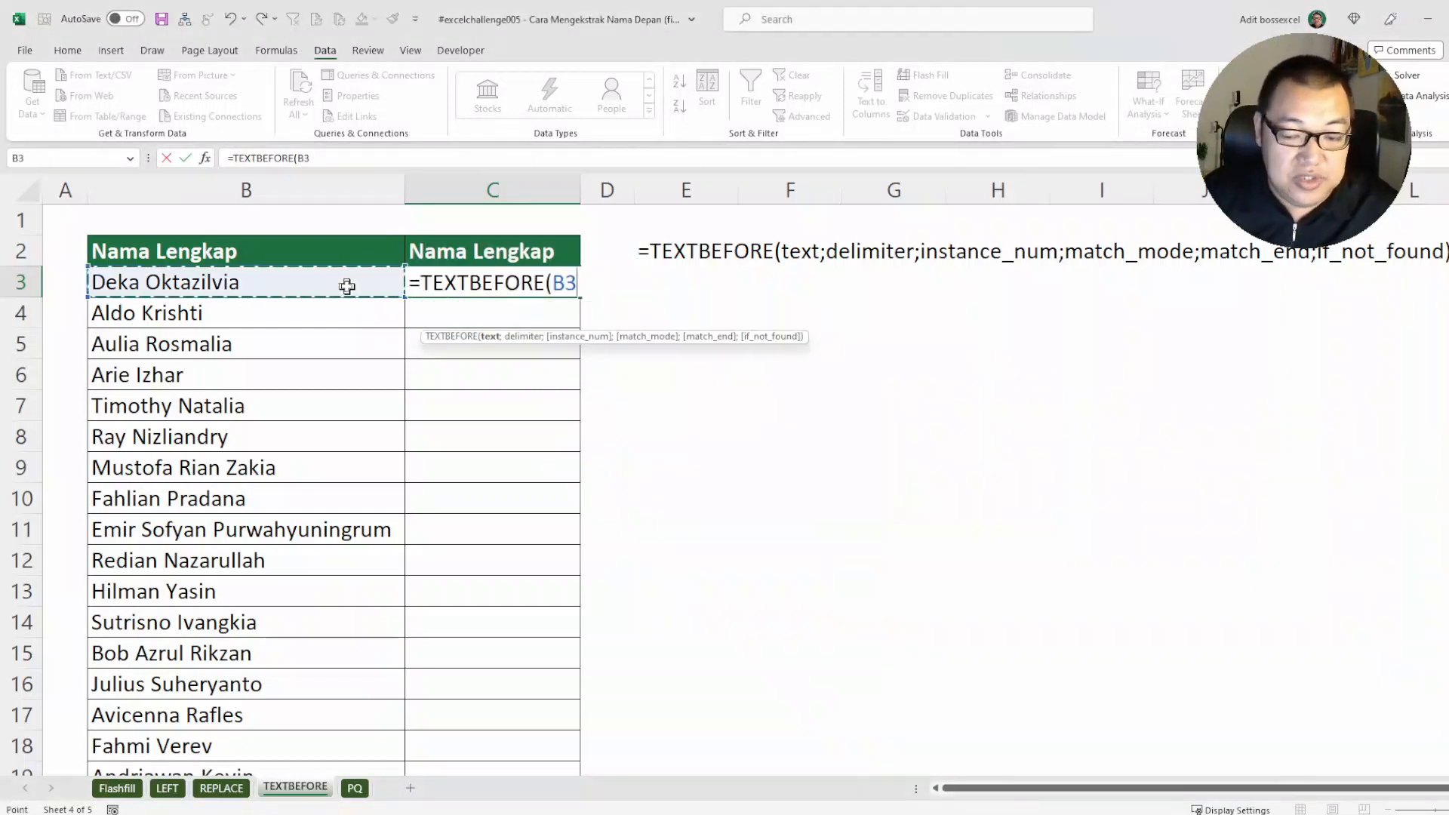
key("ctrl+shift+Down")
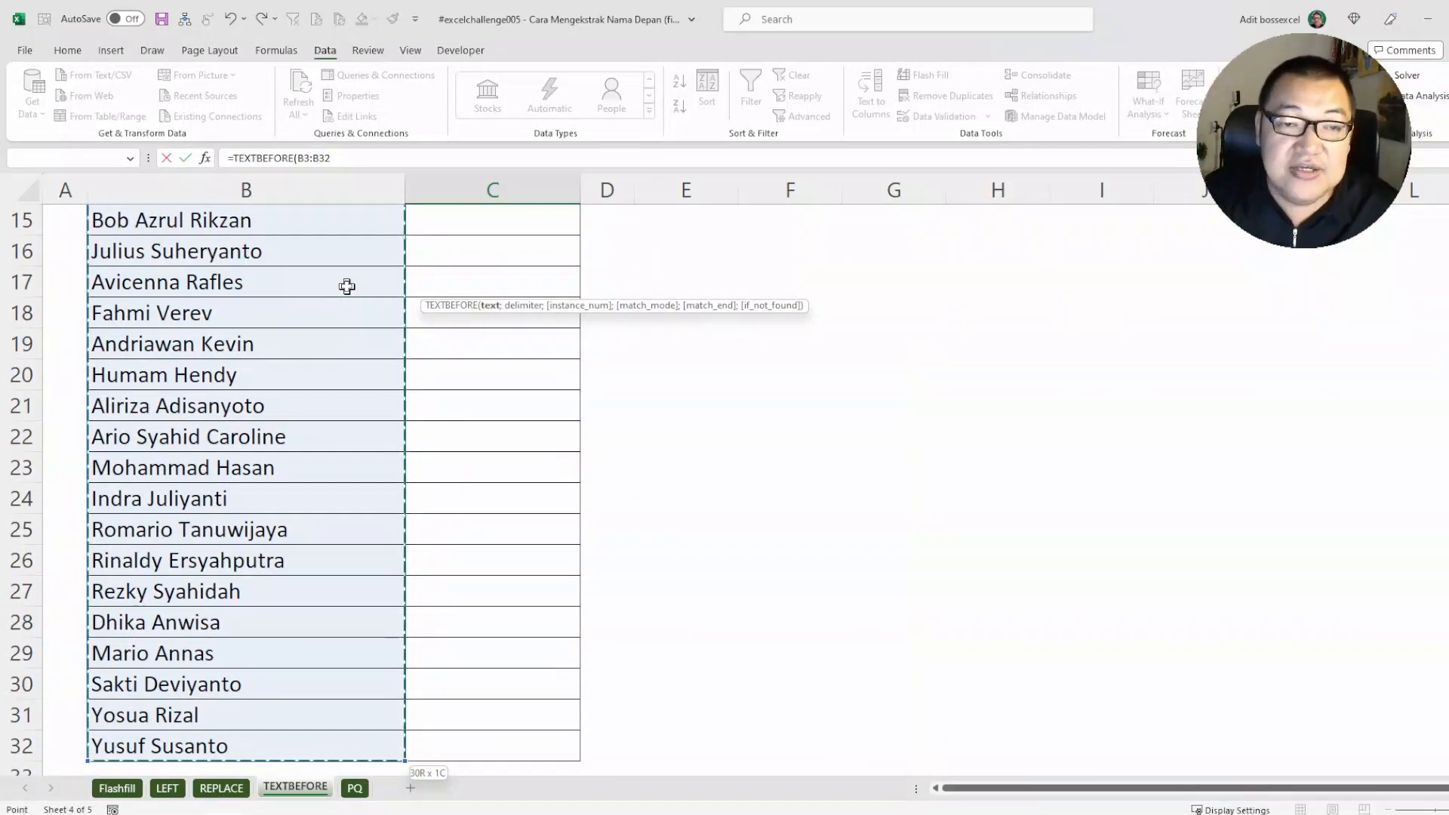
scroll(346, 285, "up", 5)
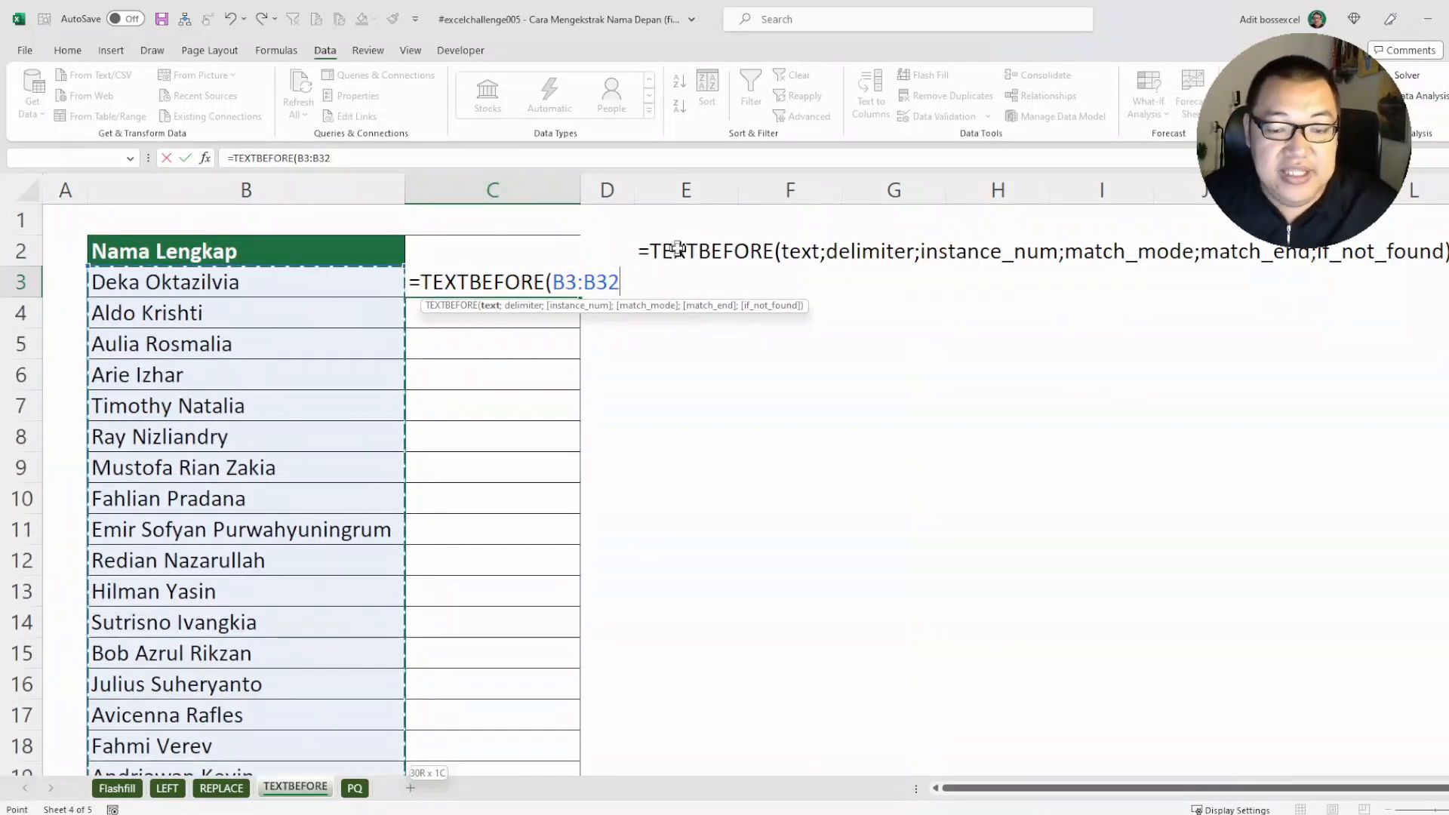
Add a space as the delimiter, enter =TEXTBEFORE(B3:B32;" ") in C3, and review the extracted first names.
type(";\" \"")
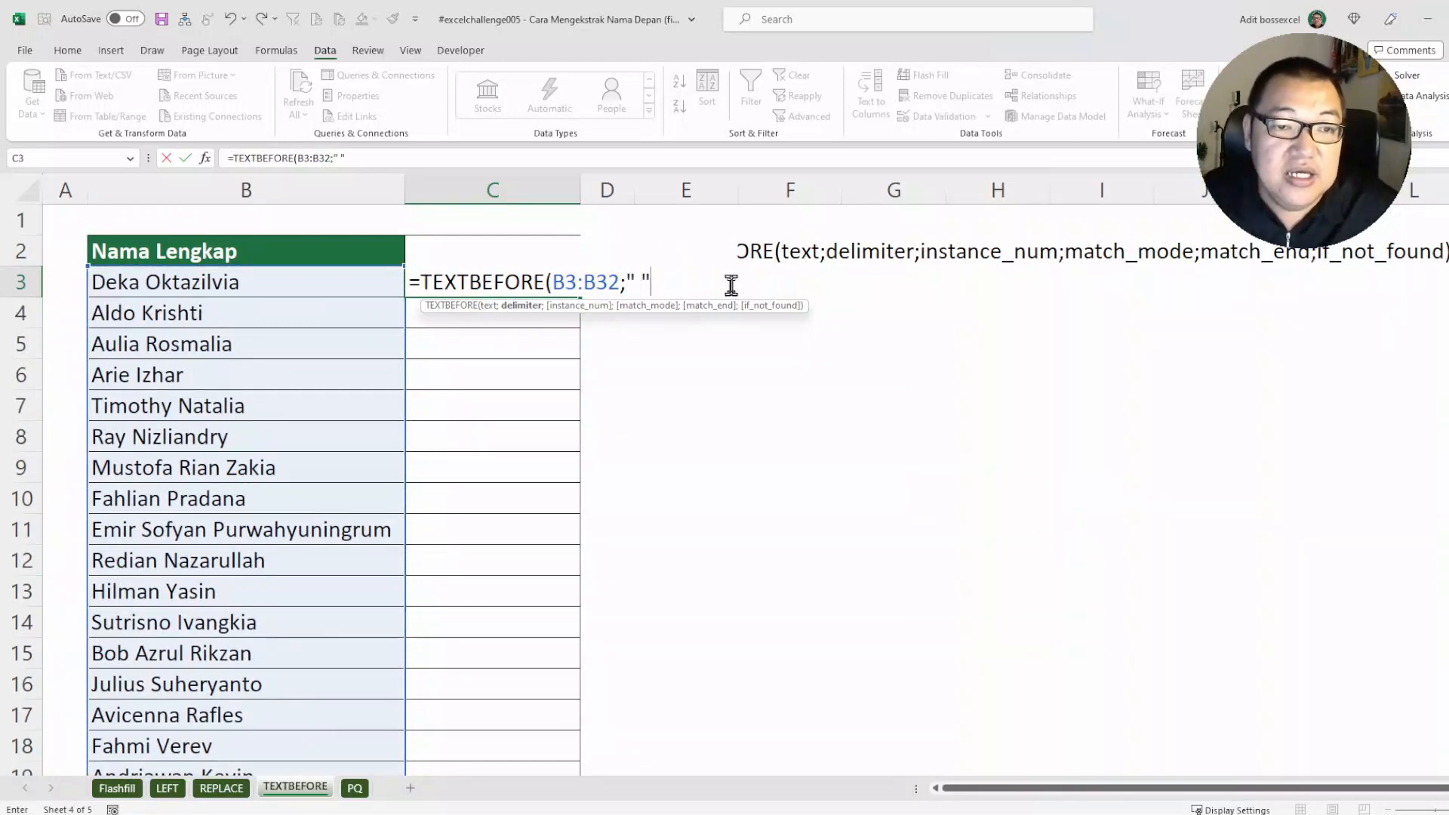
type(")")
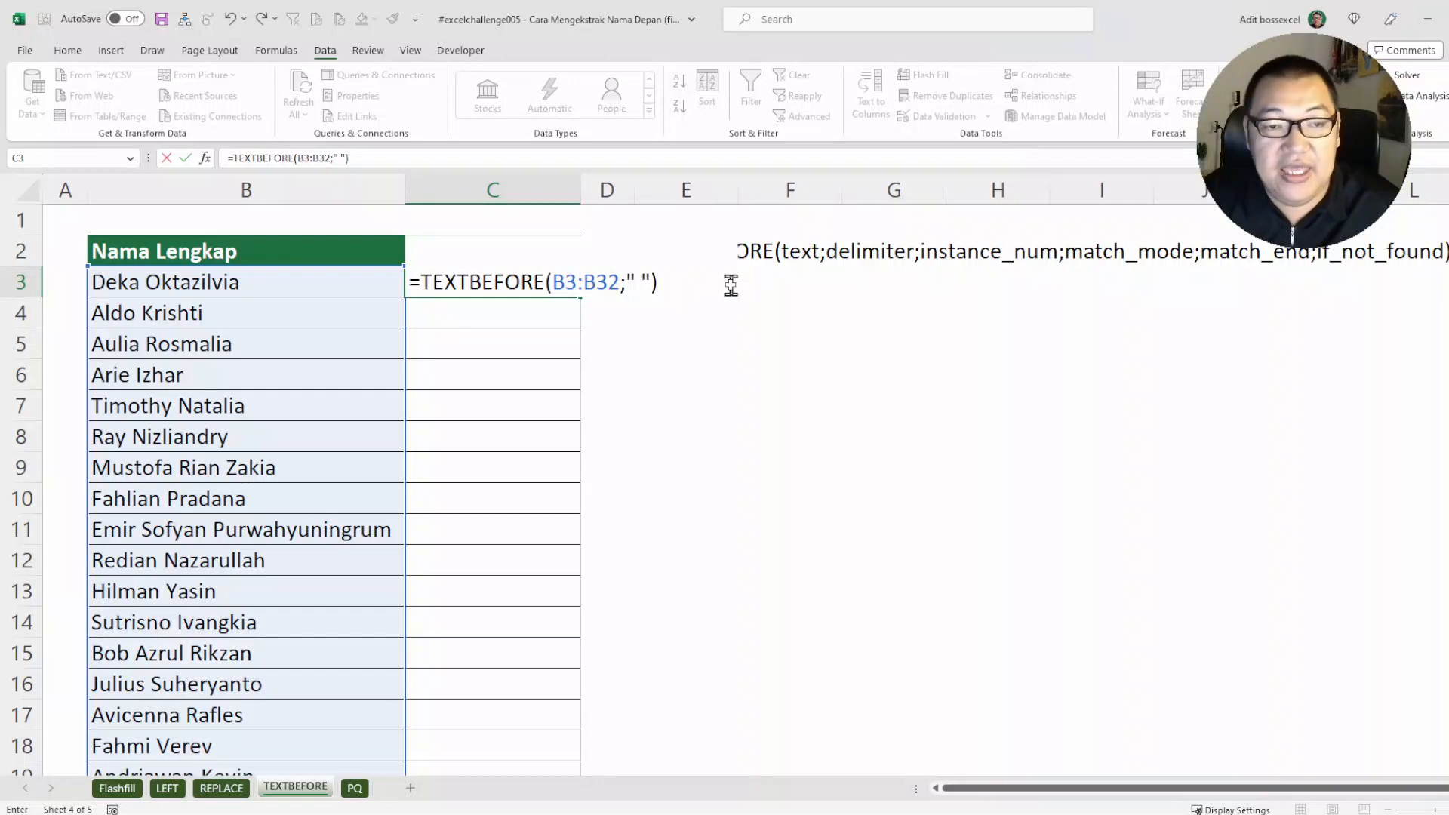
key("Return")
scroll(480, 327, "down", 4)
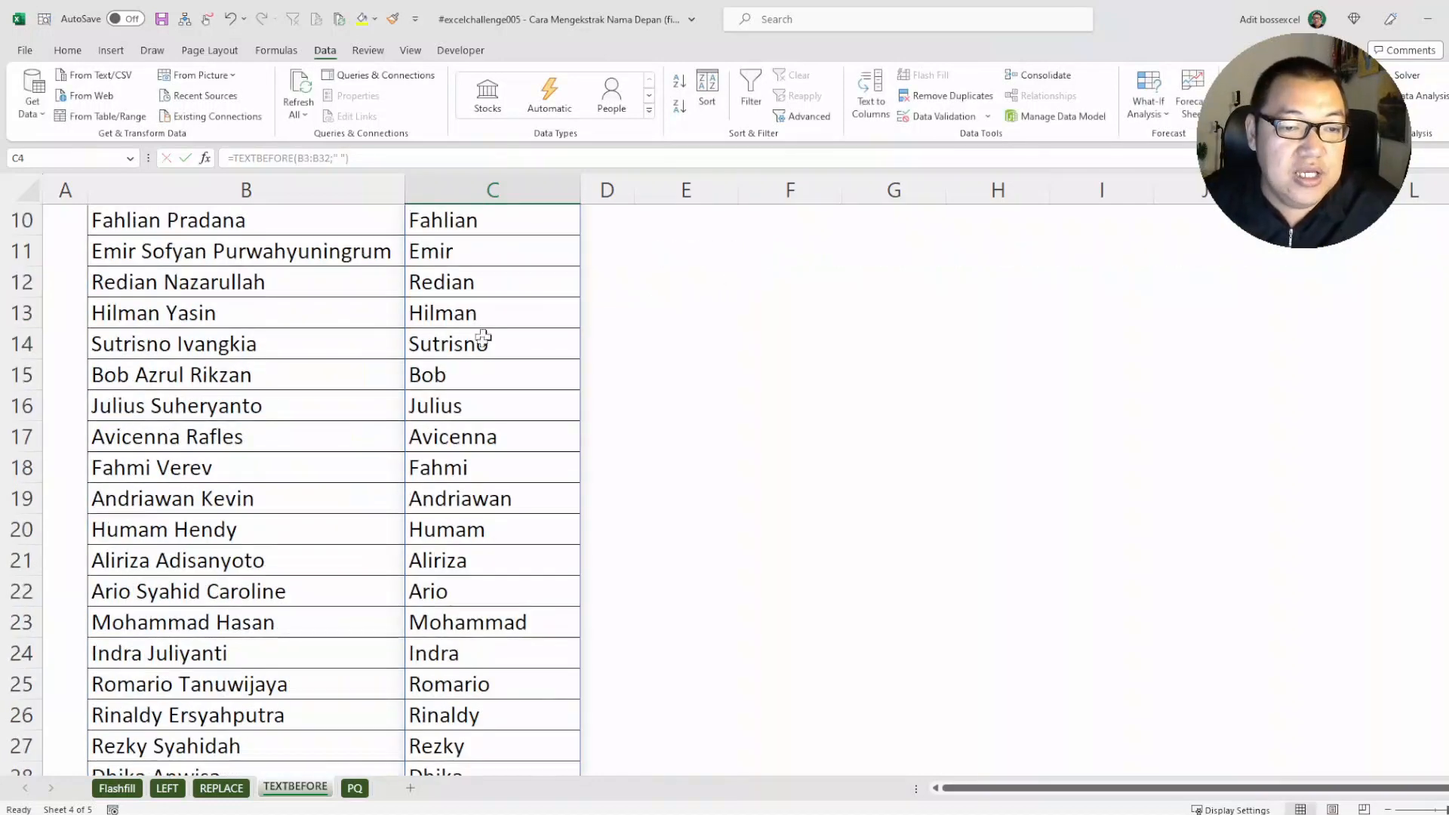
scroll(482, 332, "up", 4)
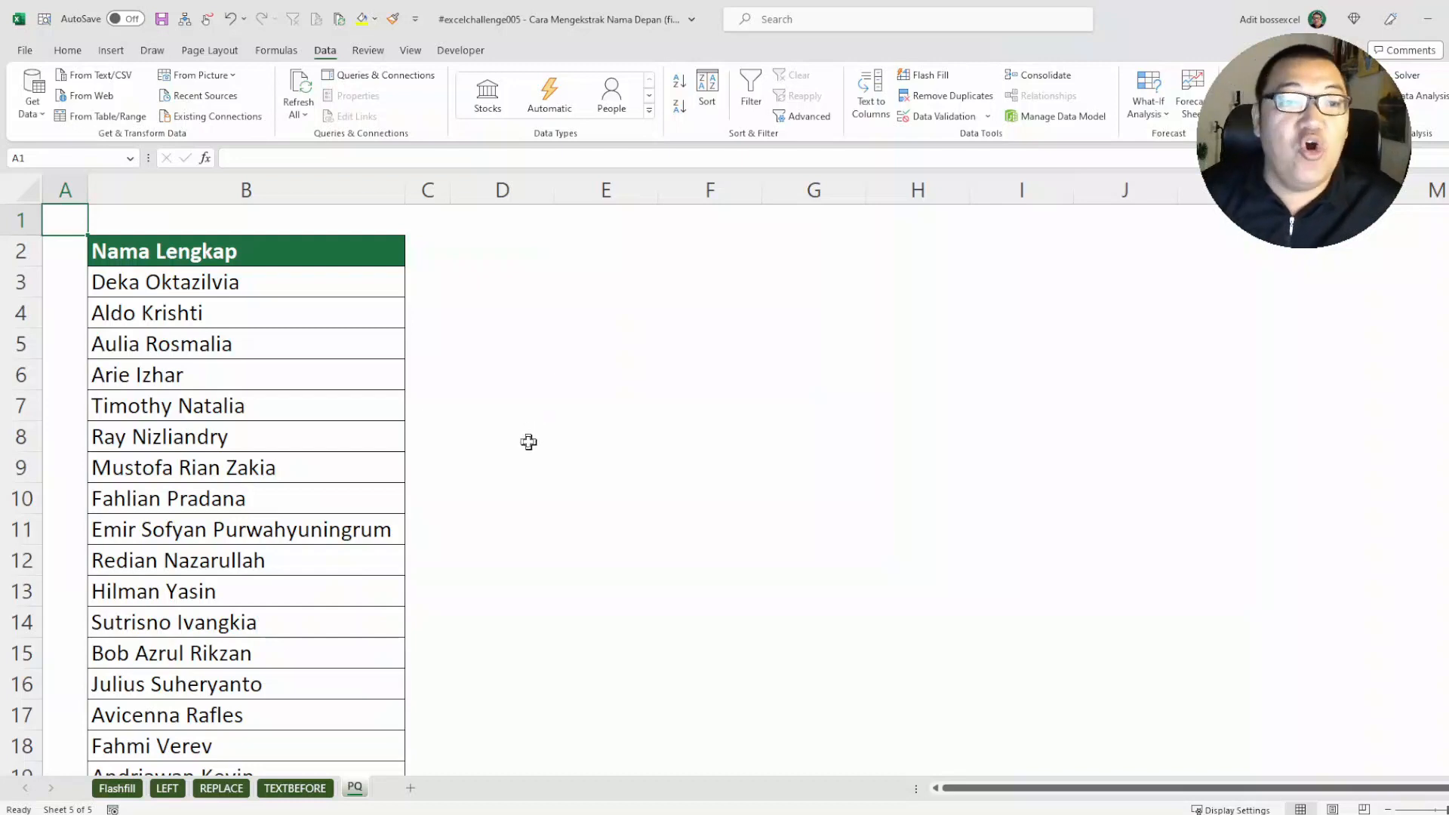
Select a name cell in the PQ sheet's table, mark Table Design with arrows, and clear the annotations.
left_click(352, 355)
left_click(355, 363)
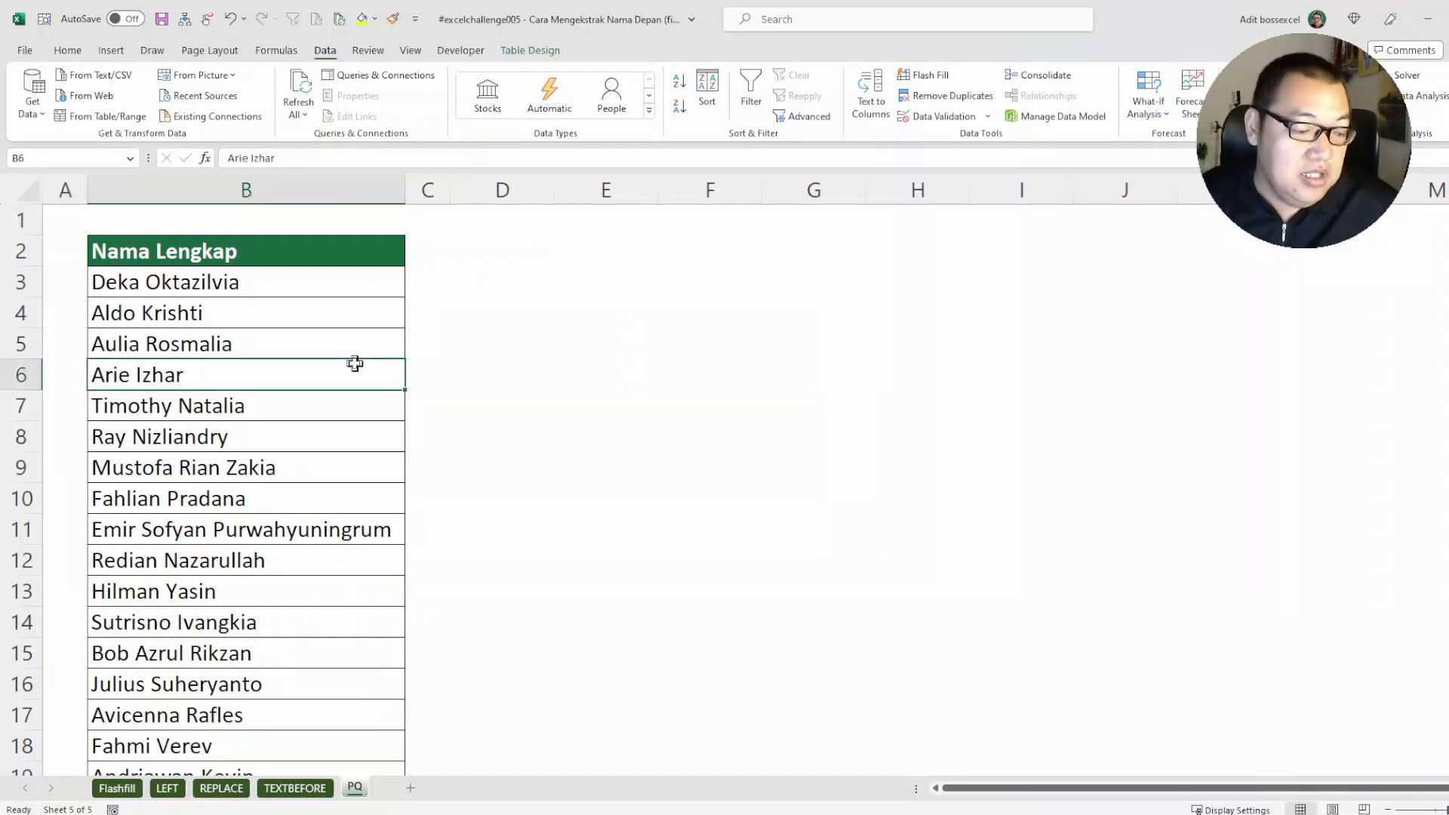
left_click_drag(542, 146, 523, 168)
mouse_move(483, 216)
left_mouse_down()
mouse_move(520, 71)
mouse_move(532, 102)
left_mouse_up()
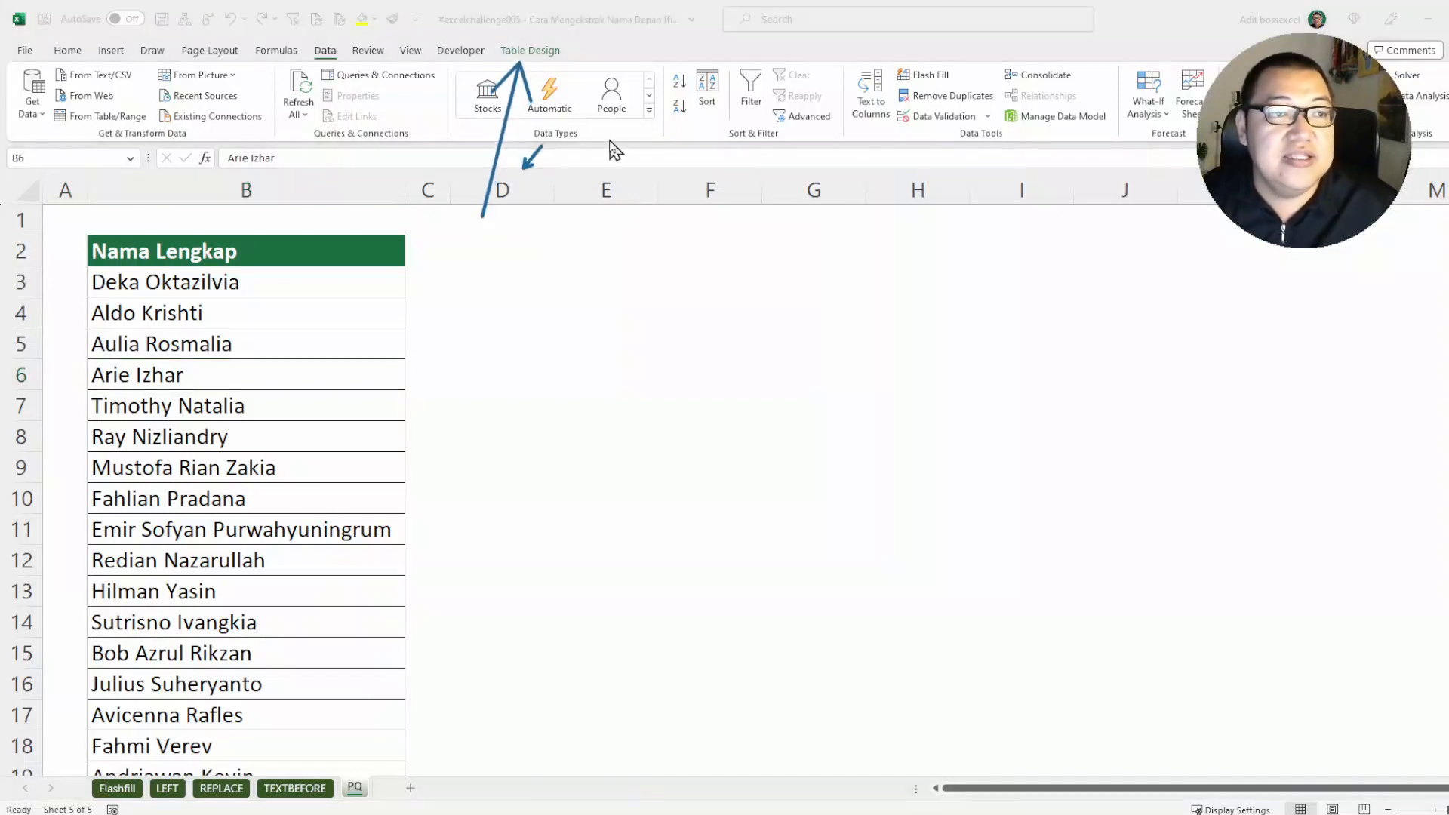
left_click(541, 10)
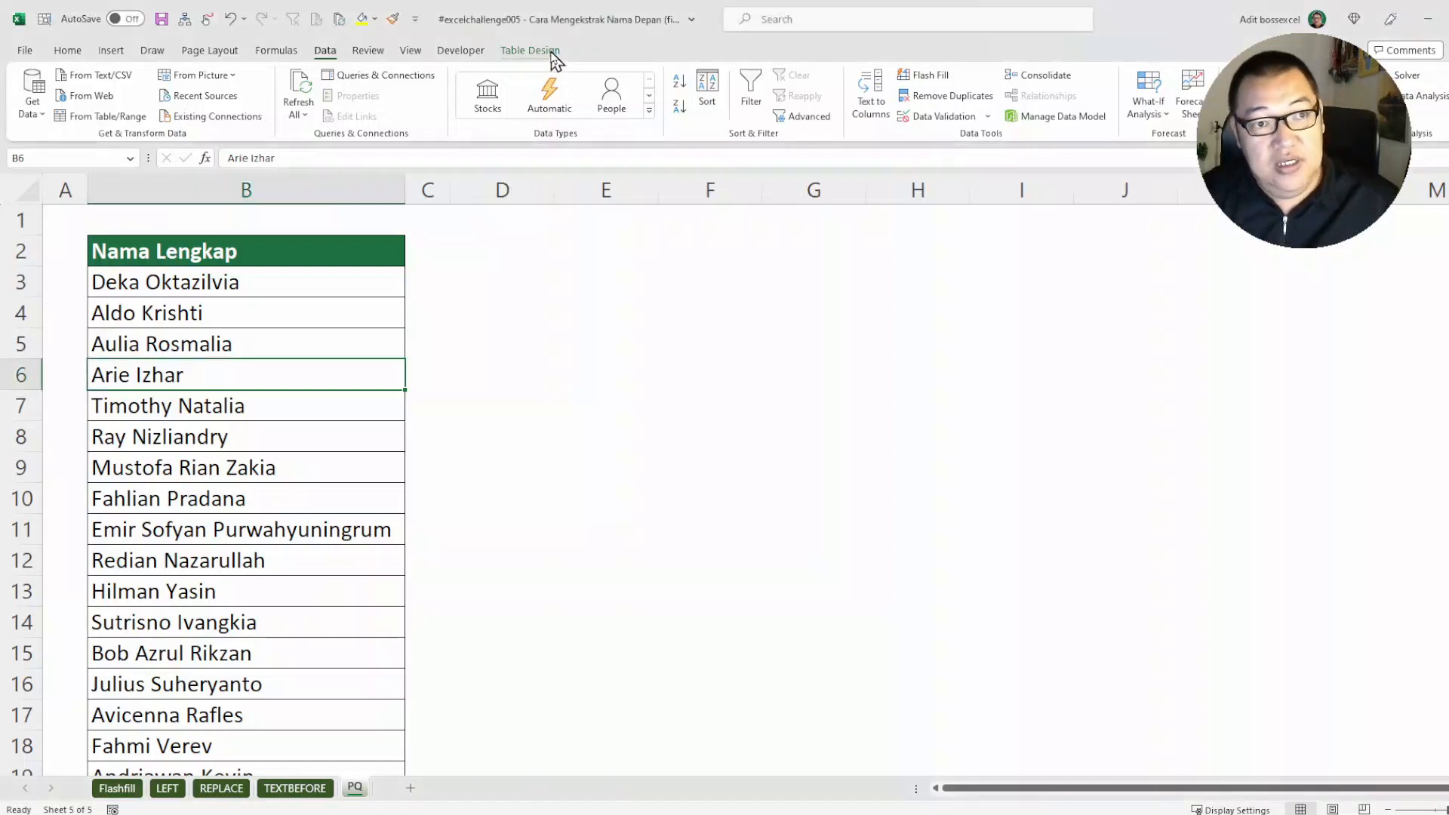
Rename the full-name table on the PQ sheet as NamaLengkap.
left_click(556, 54)
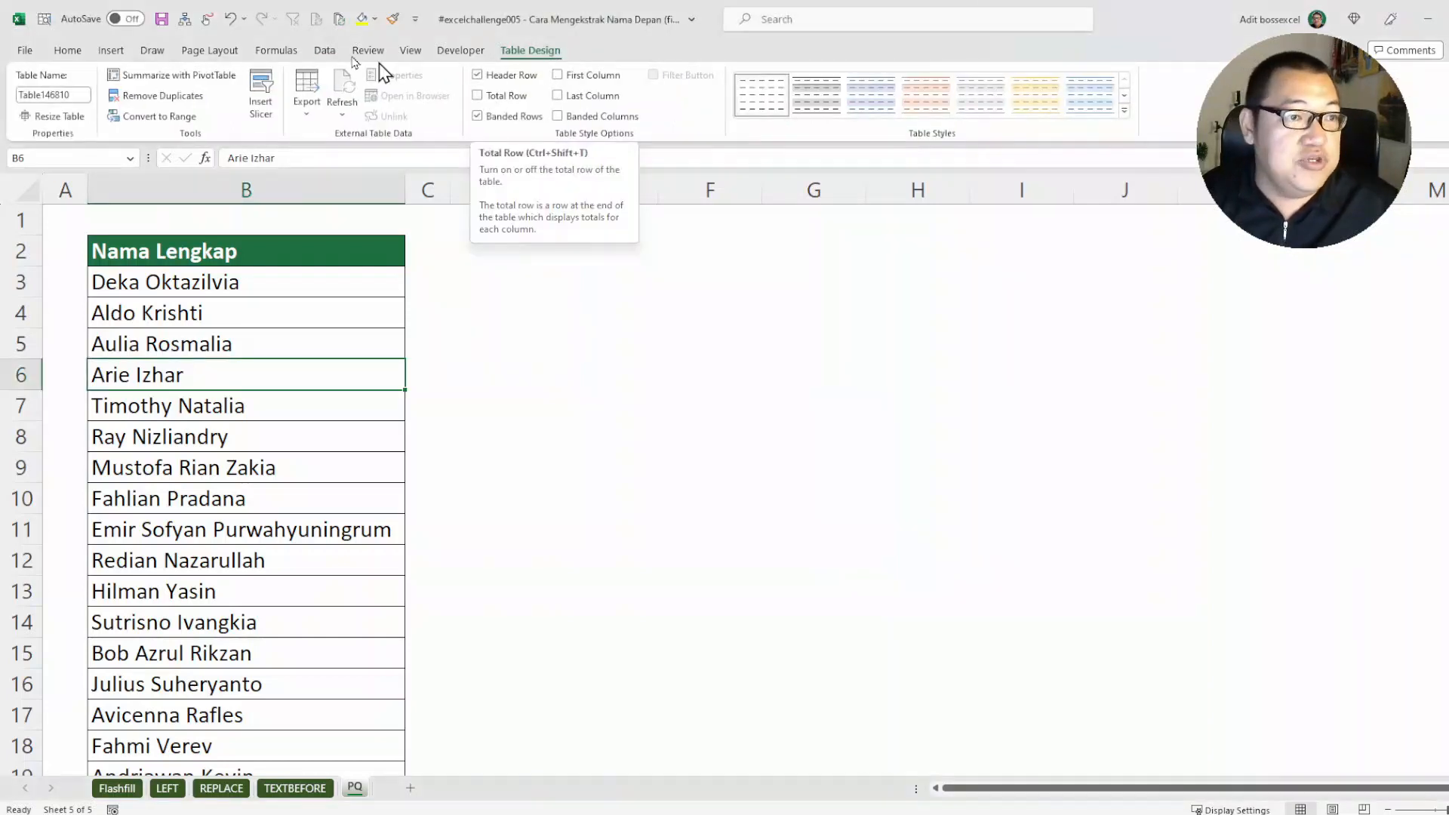
left_click(89, 97)
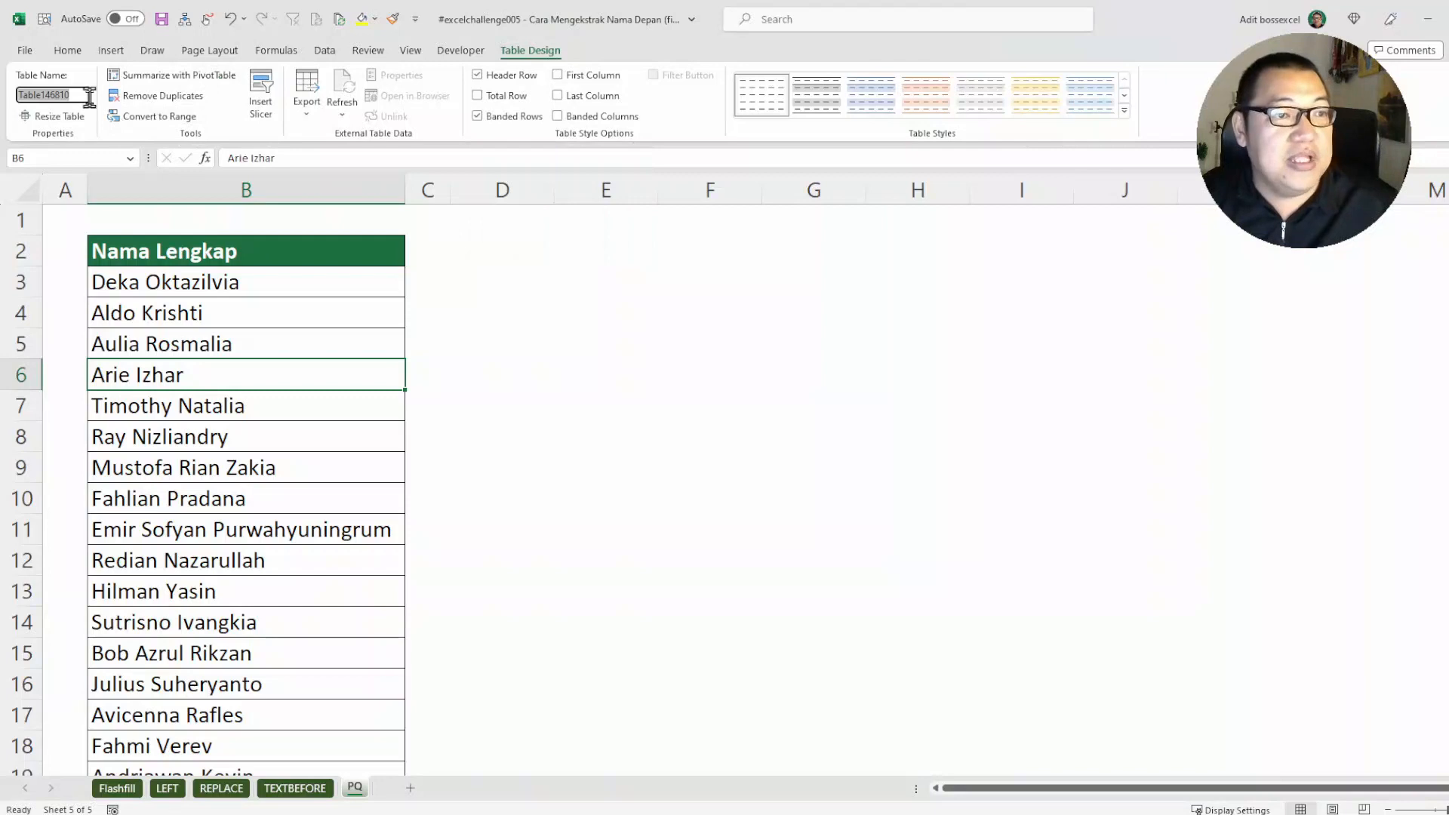
type("N")
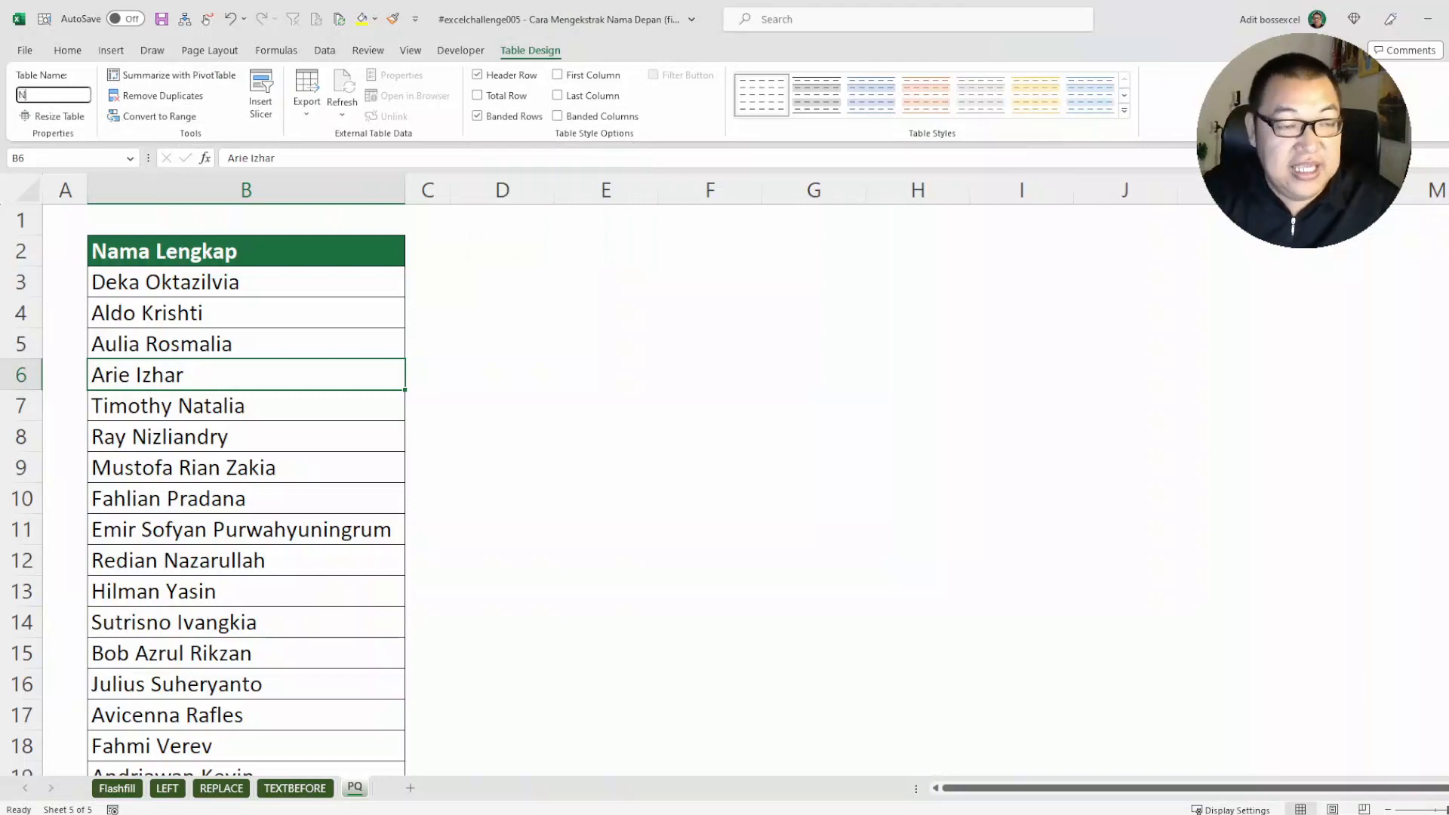
type("amaLengkap")
key("Return")
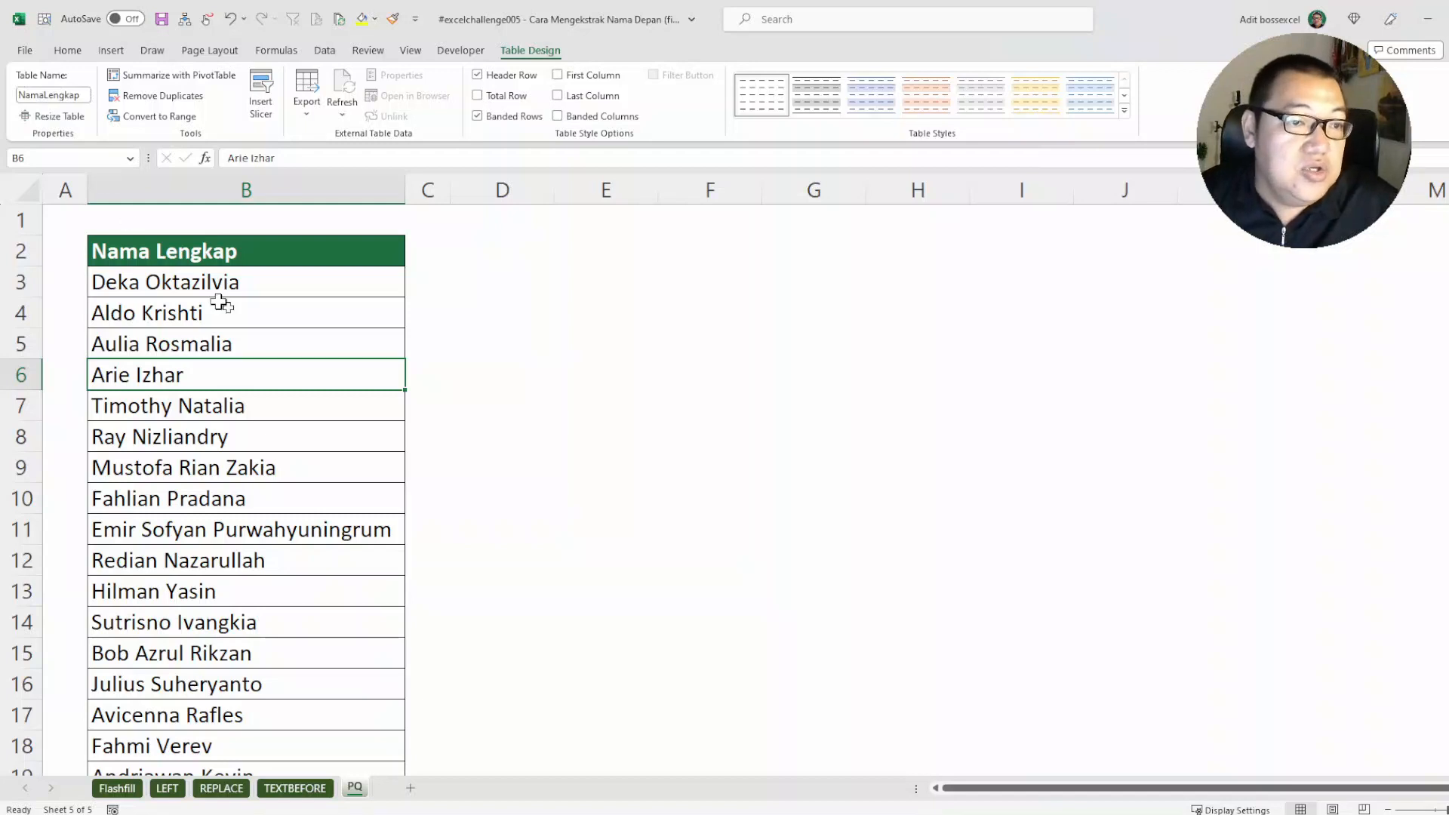
Load the NamaLengkap table into the Power Query Editor and check the query's name.
left_click(259, 339)
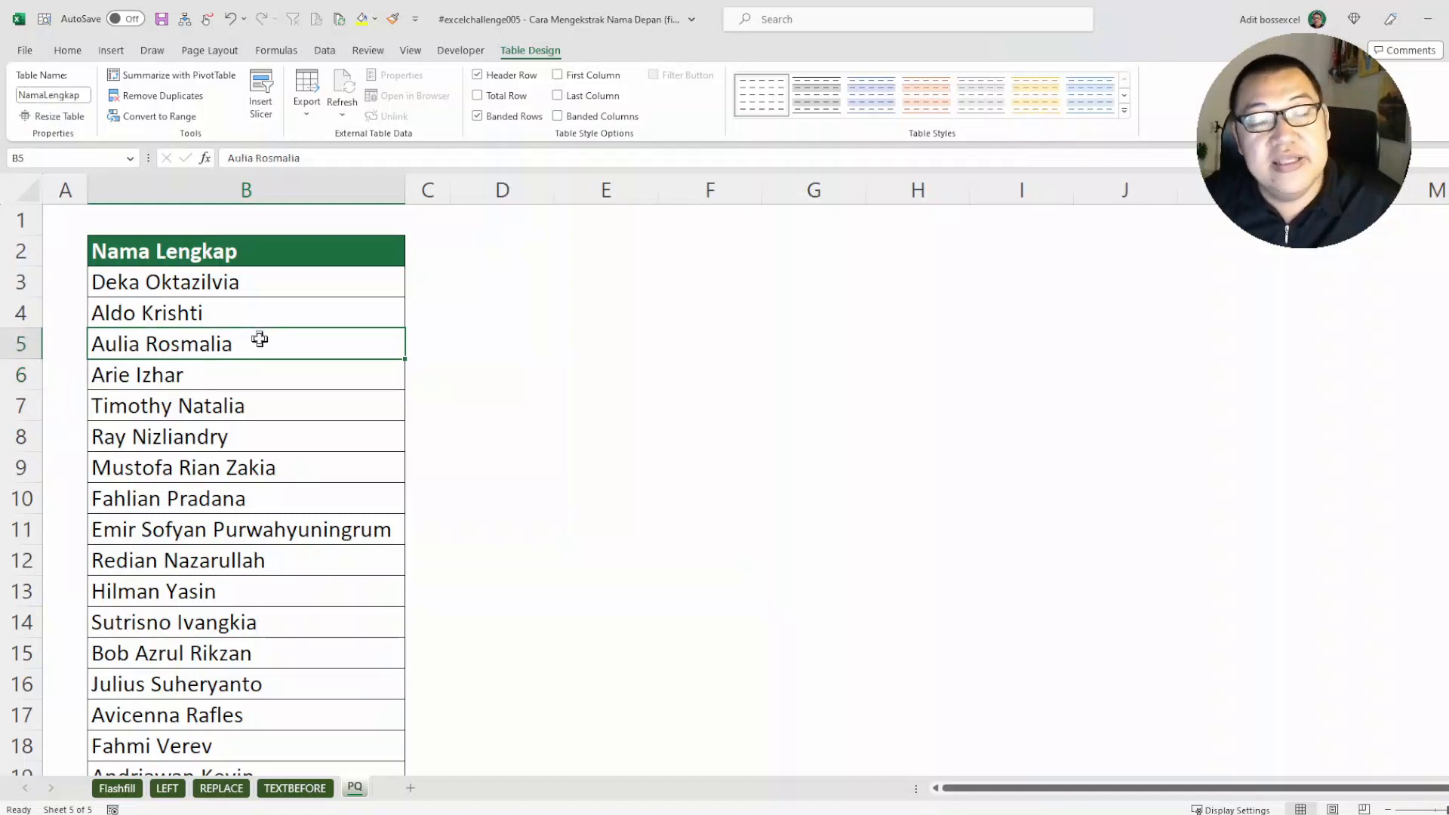
right_click(304, 308)
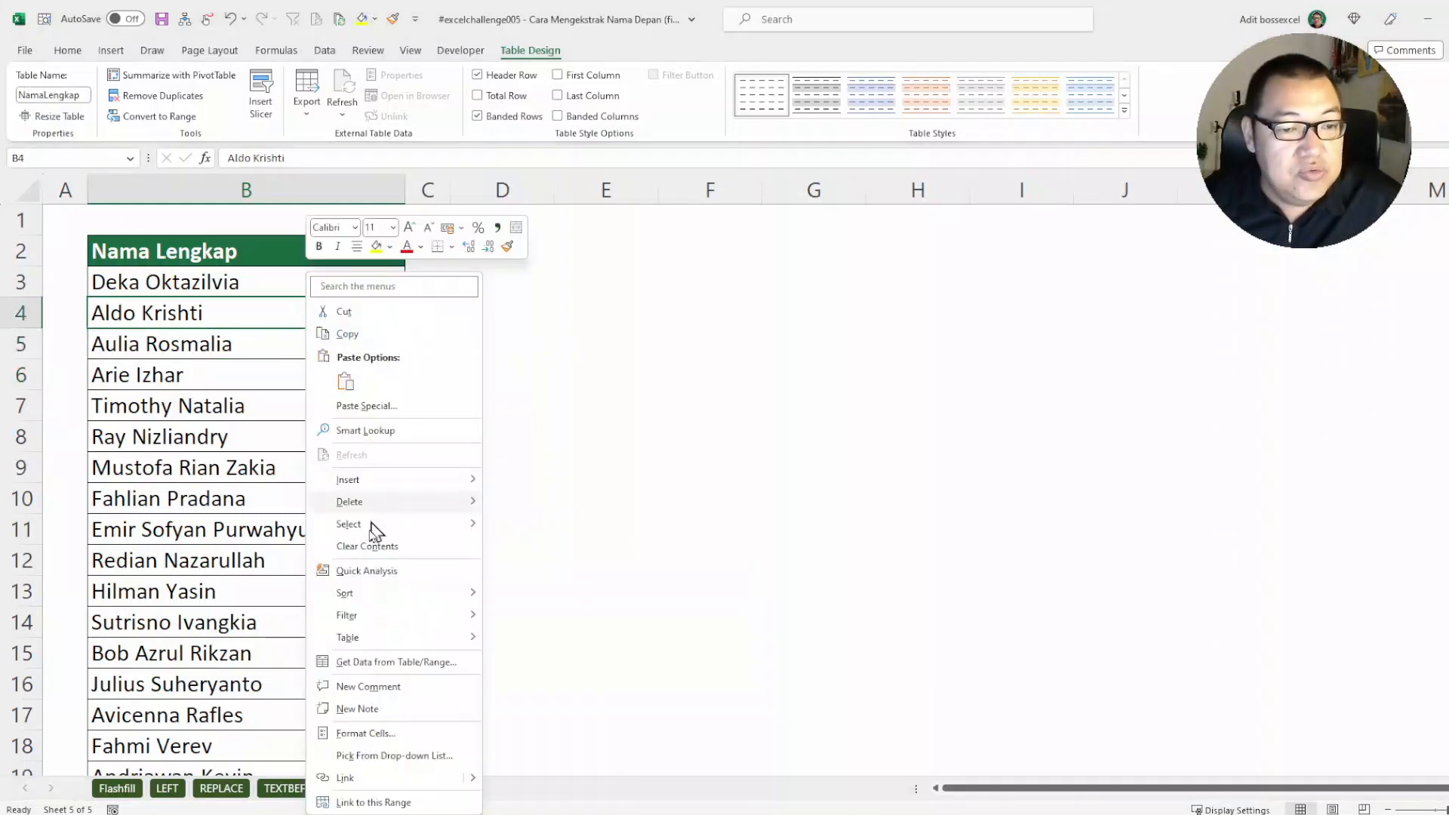
left_click(403, 668)
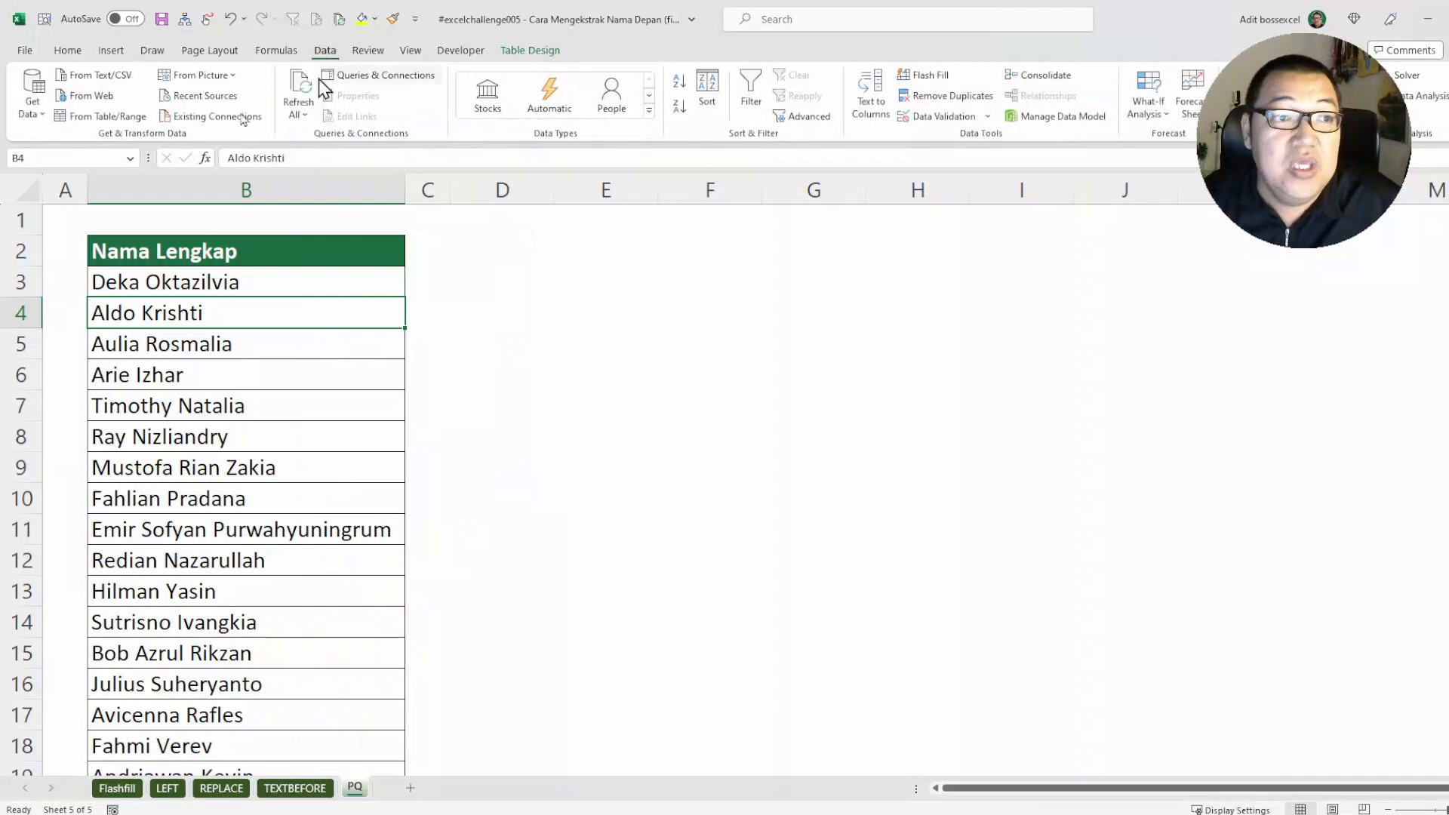
left_click(125, 119)
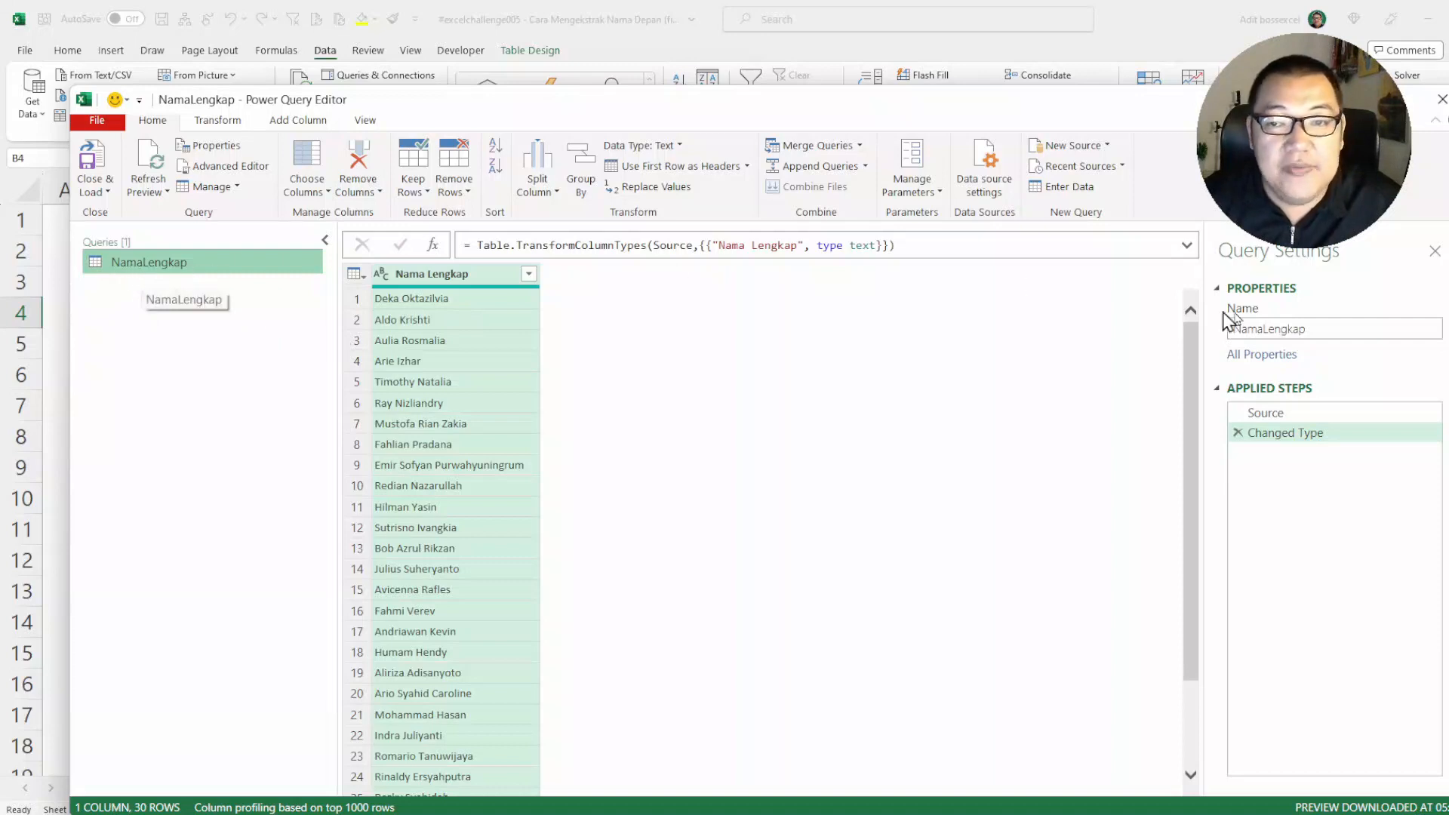
left_click(1341, 326)
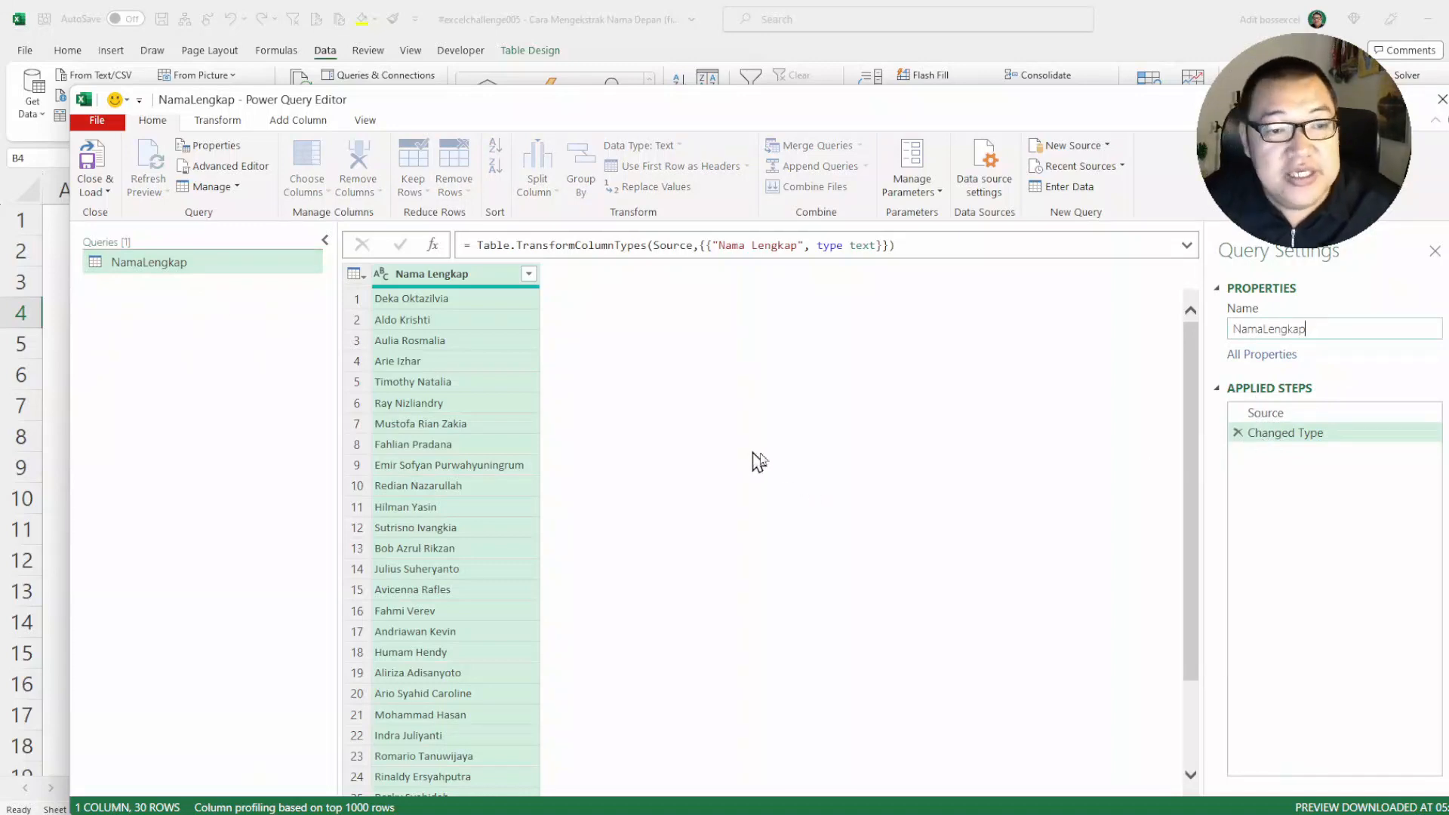
Transform the Nama Lengkap column by extracting the text before the delimiter, using a space as the delimiter.
left_click(461, 278)
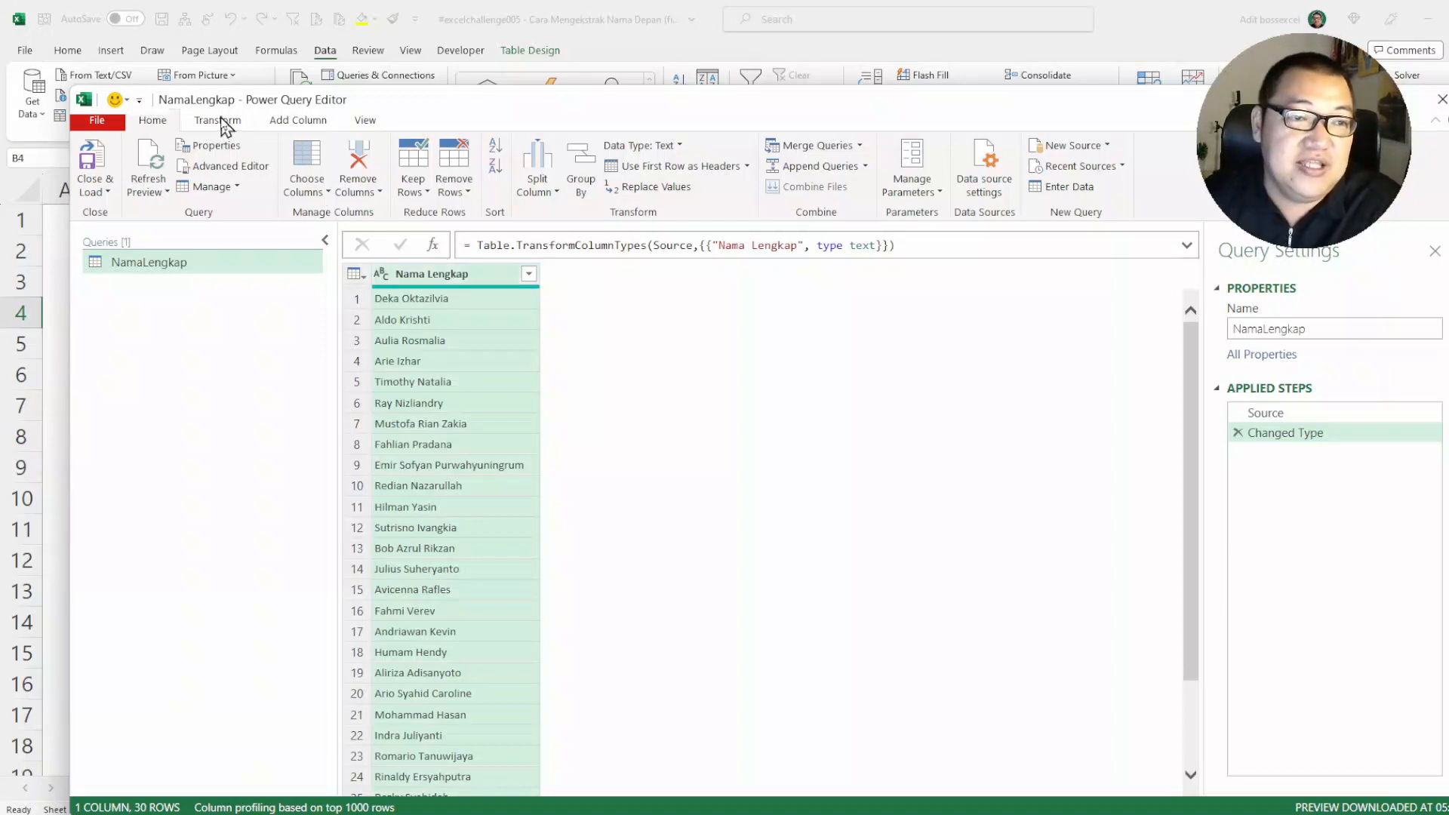
left_click(219, 122)
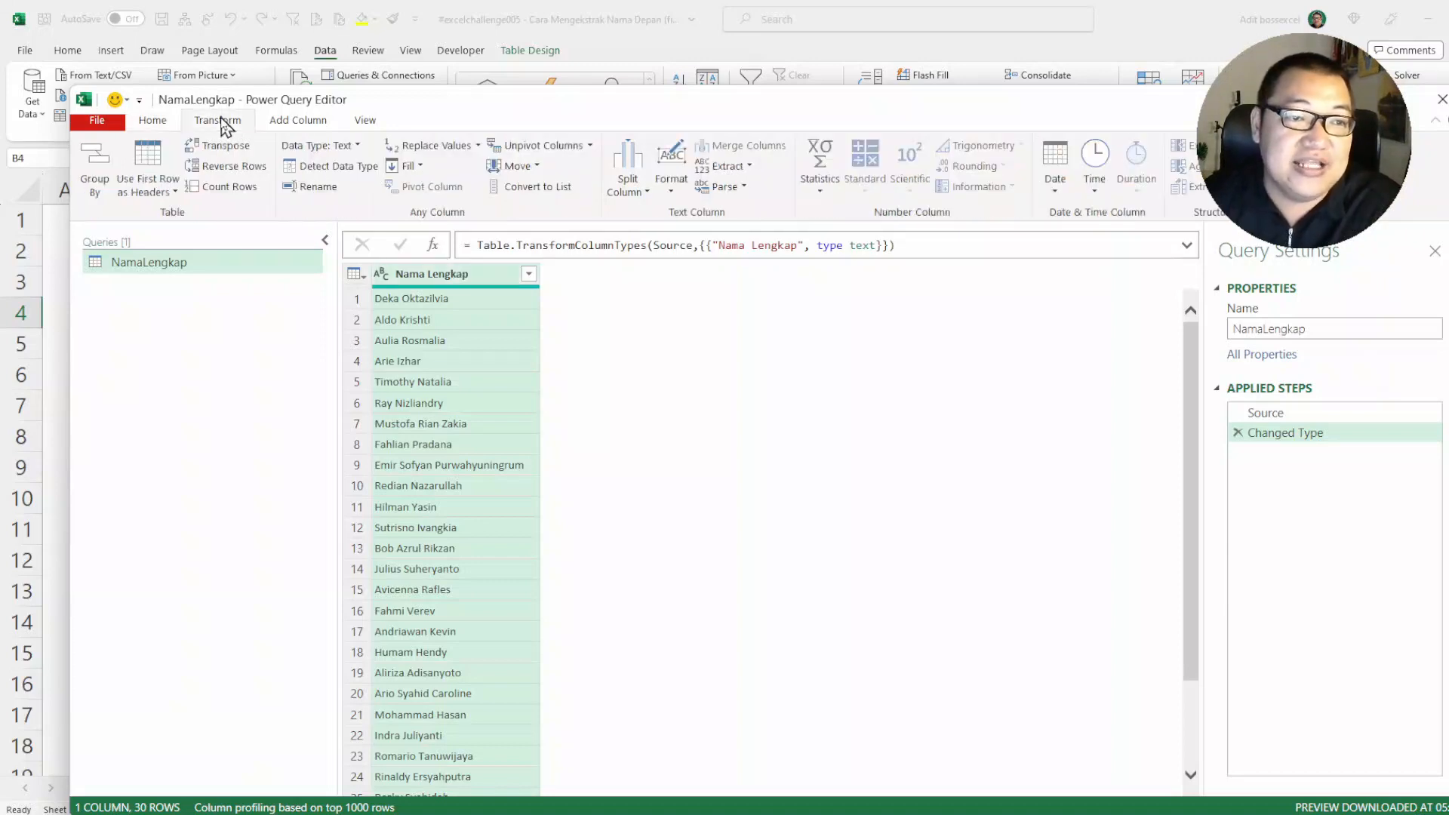
left_click(726, 168)
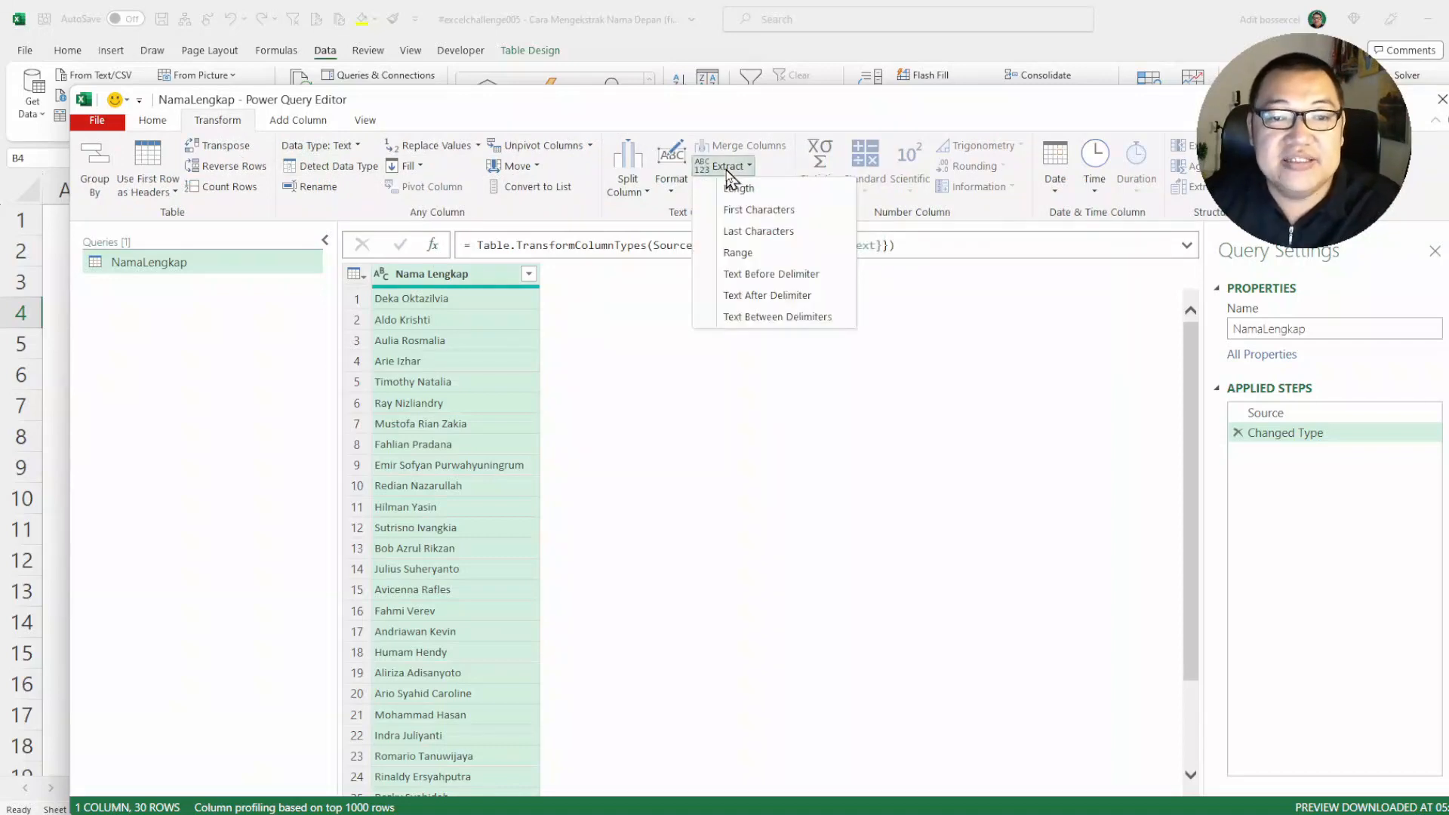
left_click(775, 275)
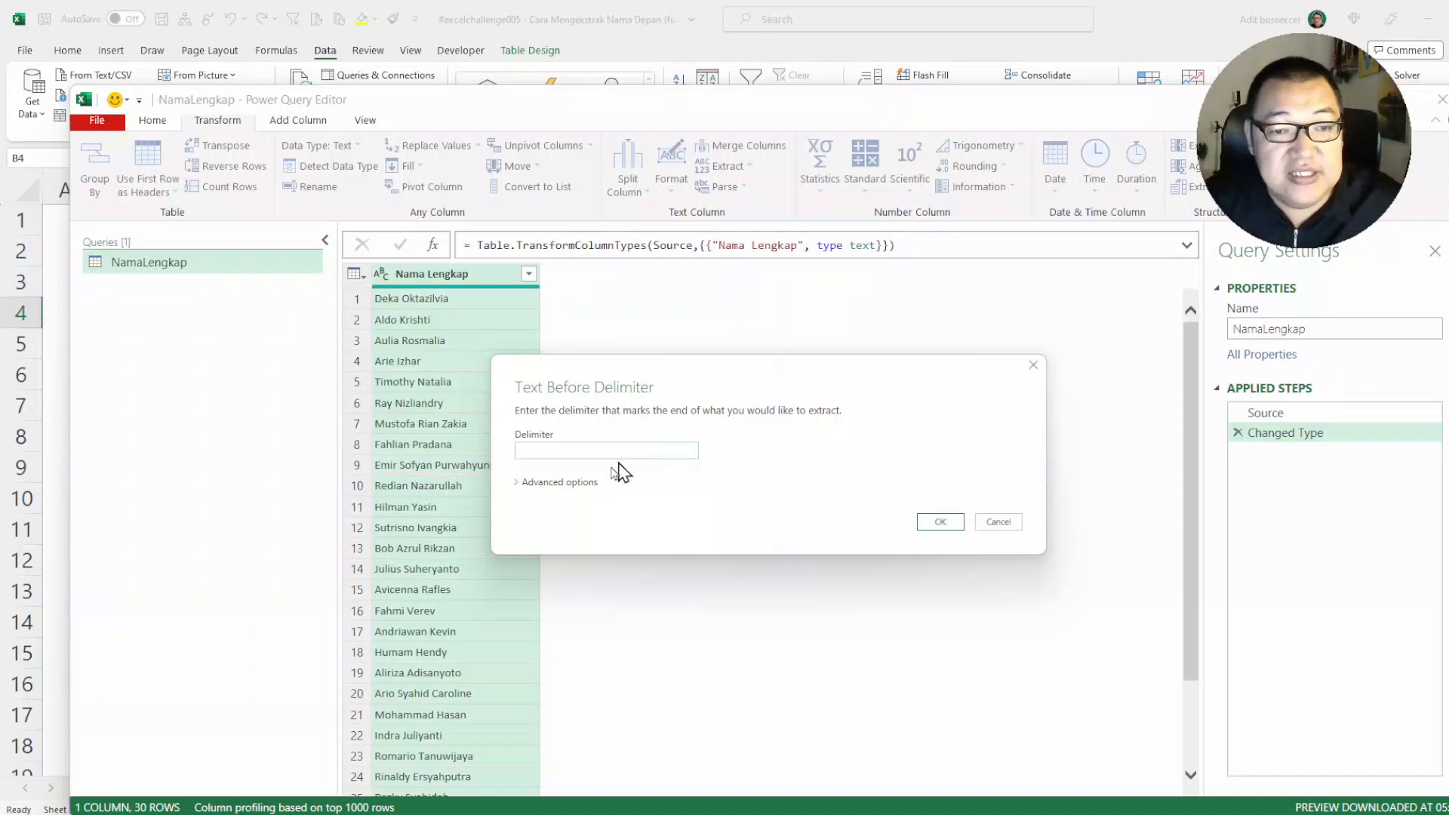
left_click(558, 451)
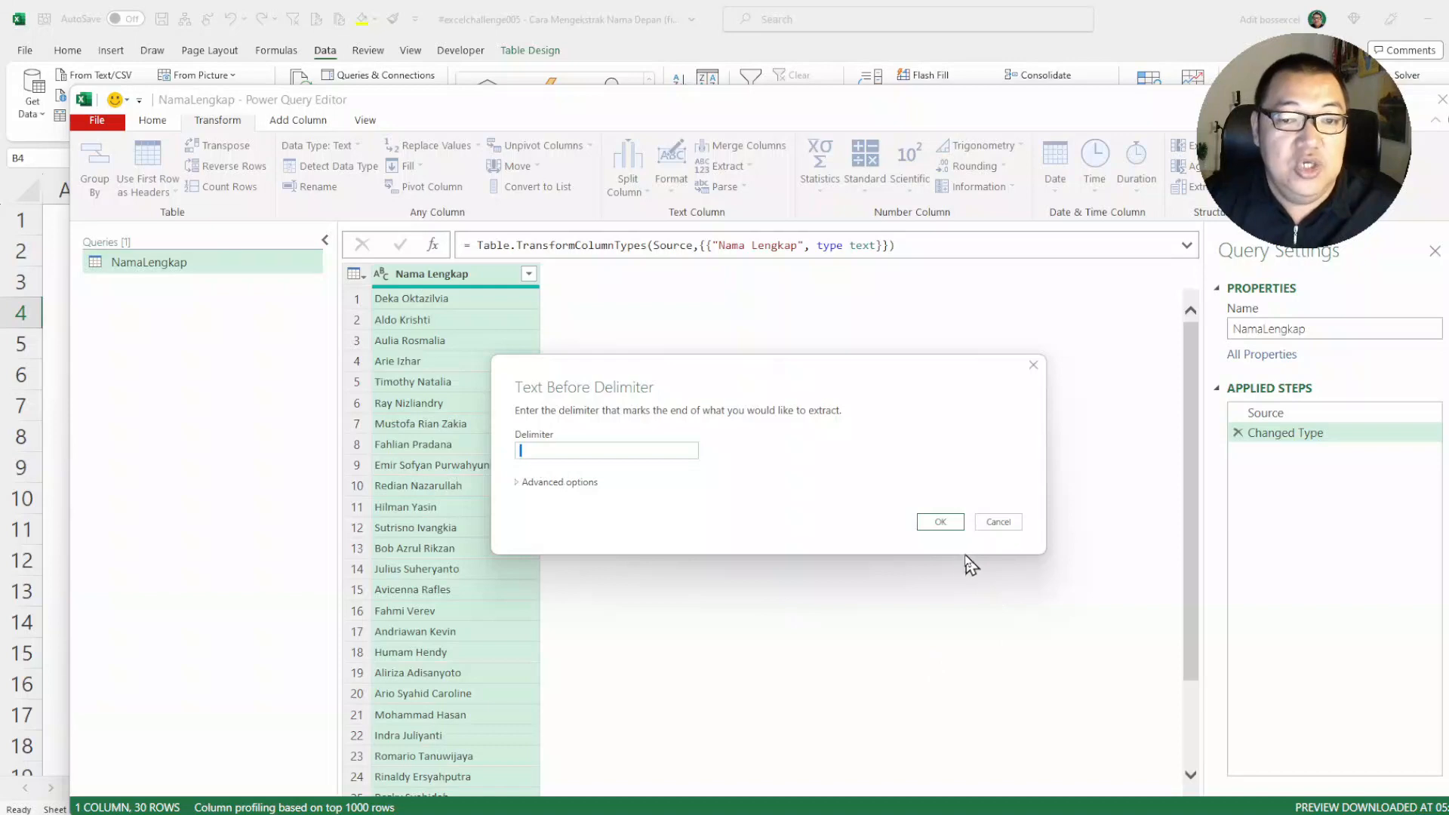
left_click(945, 527)
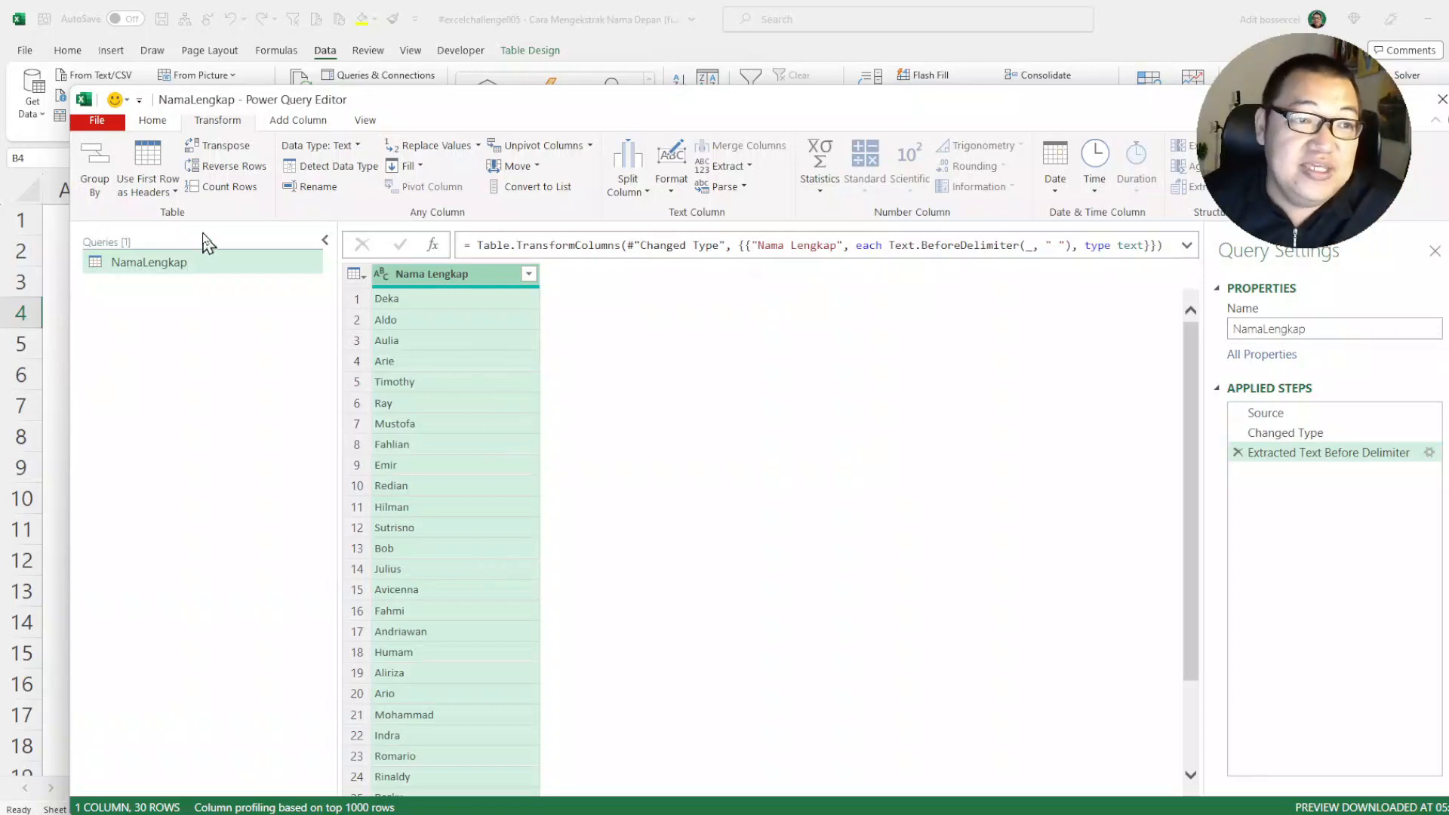
Close the query and load its result as a table into the existing worksheet at cell D2.
left_click(150, 127)
left_click(92, 187)
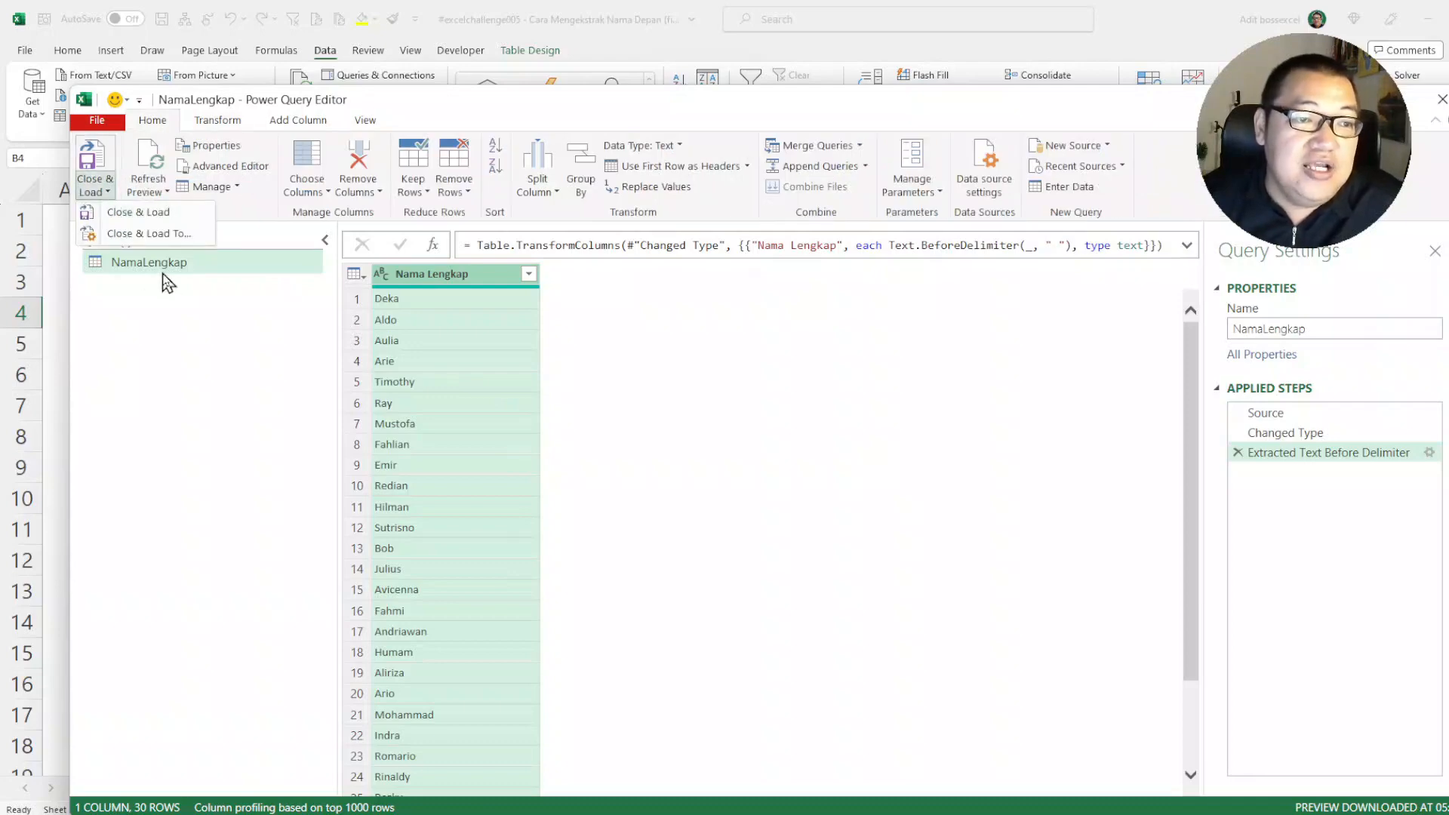
left_click(180, 237)
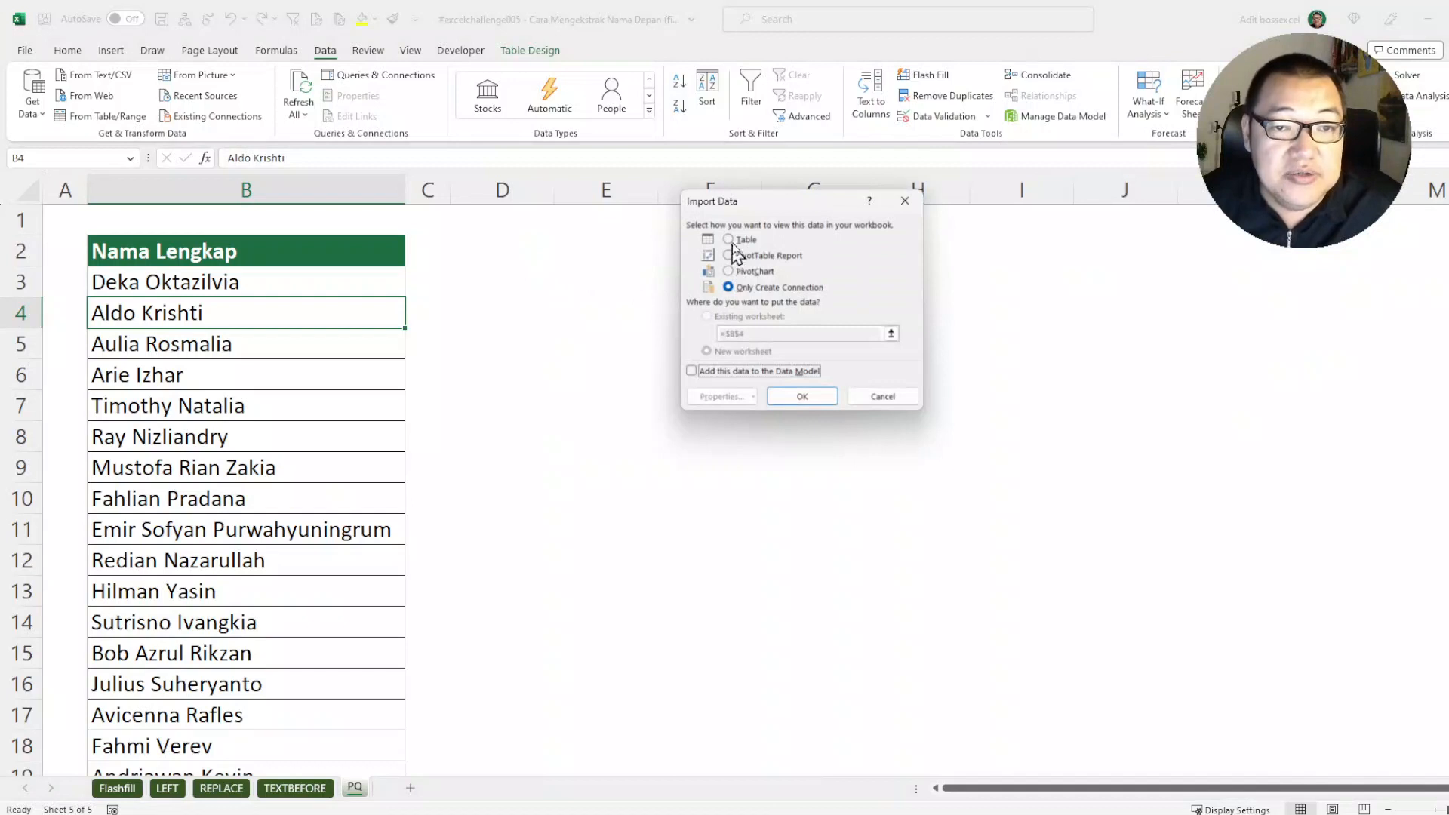
left_click(706, 316)
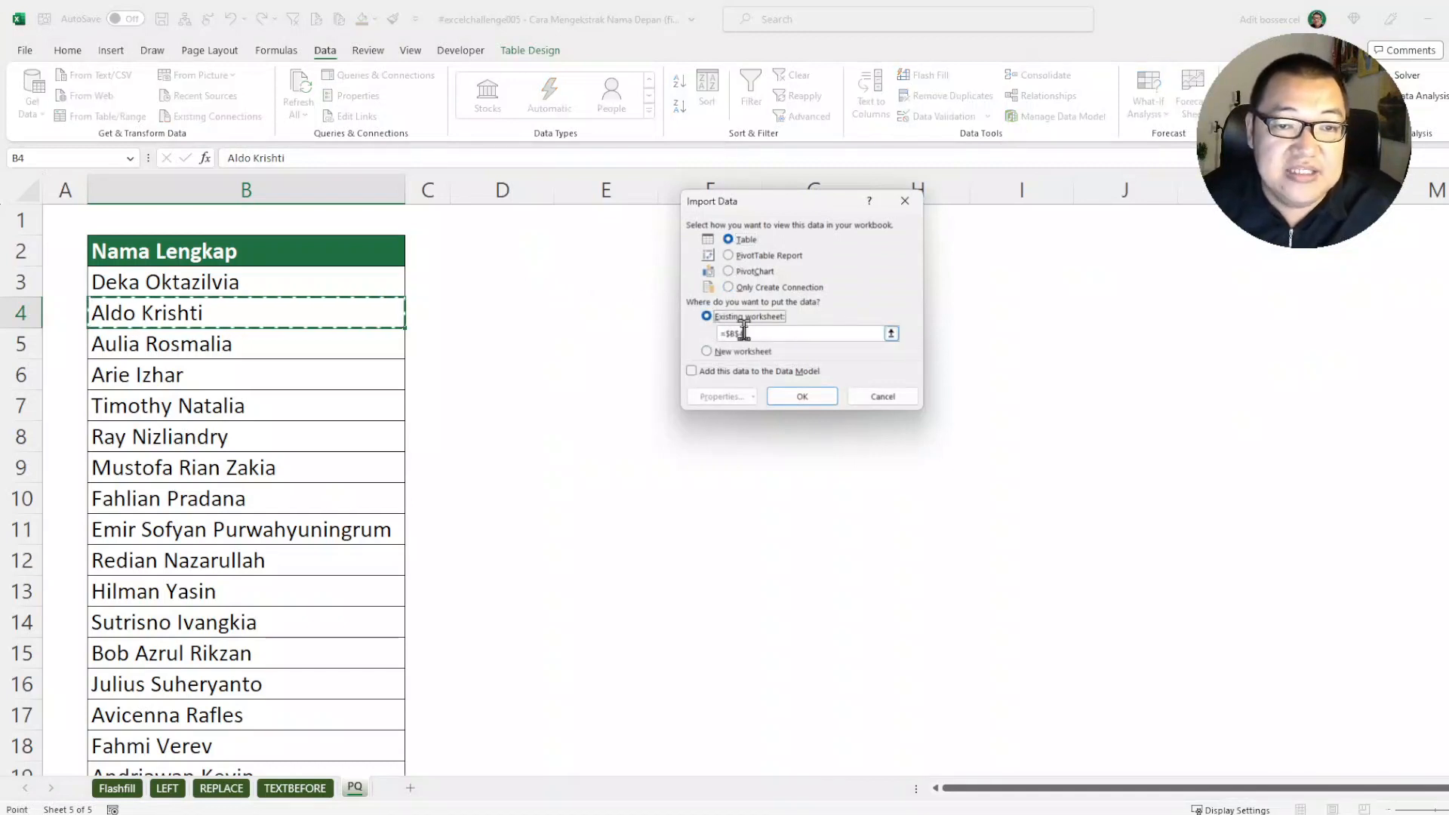
left_click(489, 261)
left_click(802, 396)
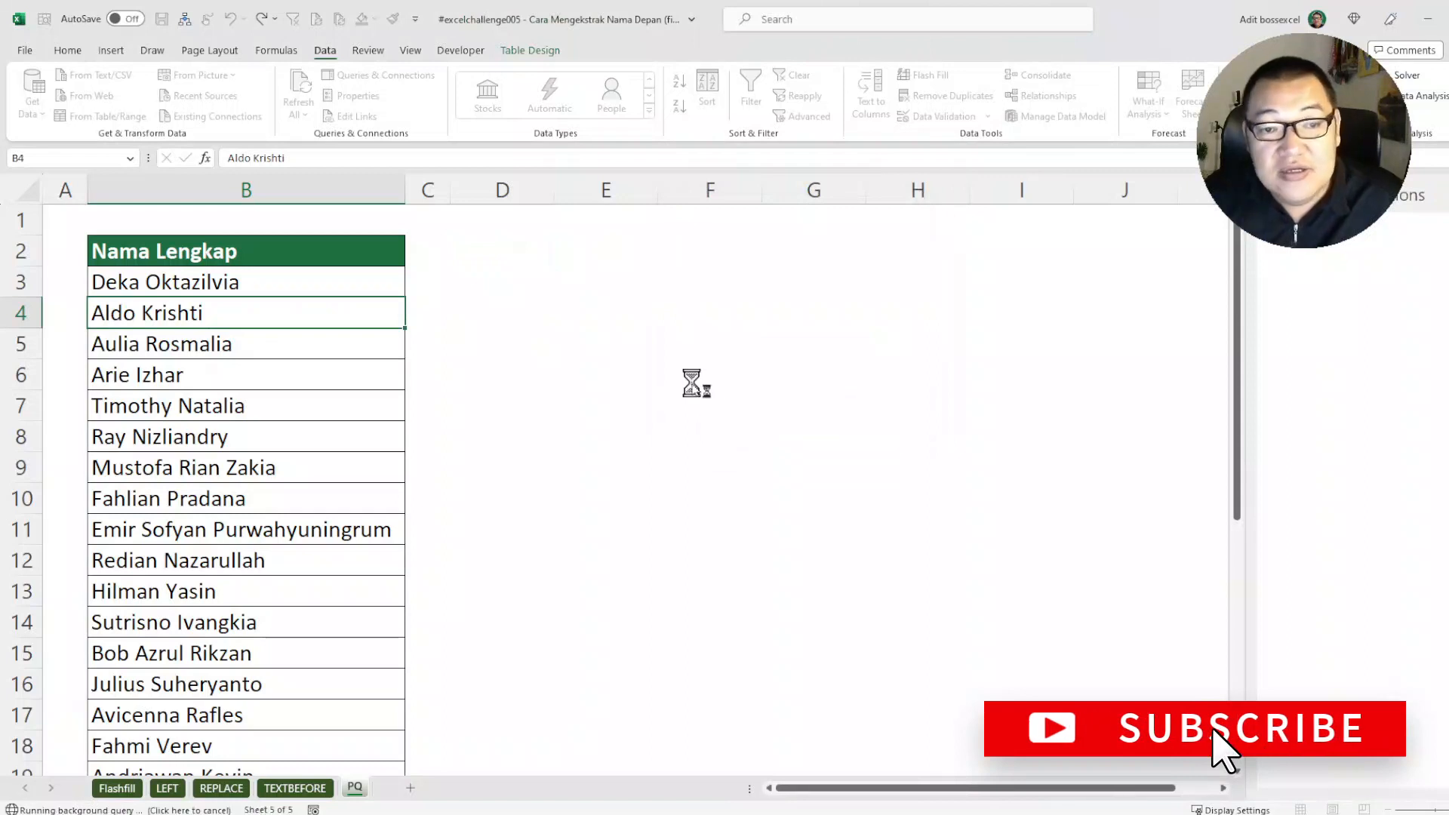